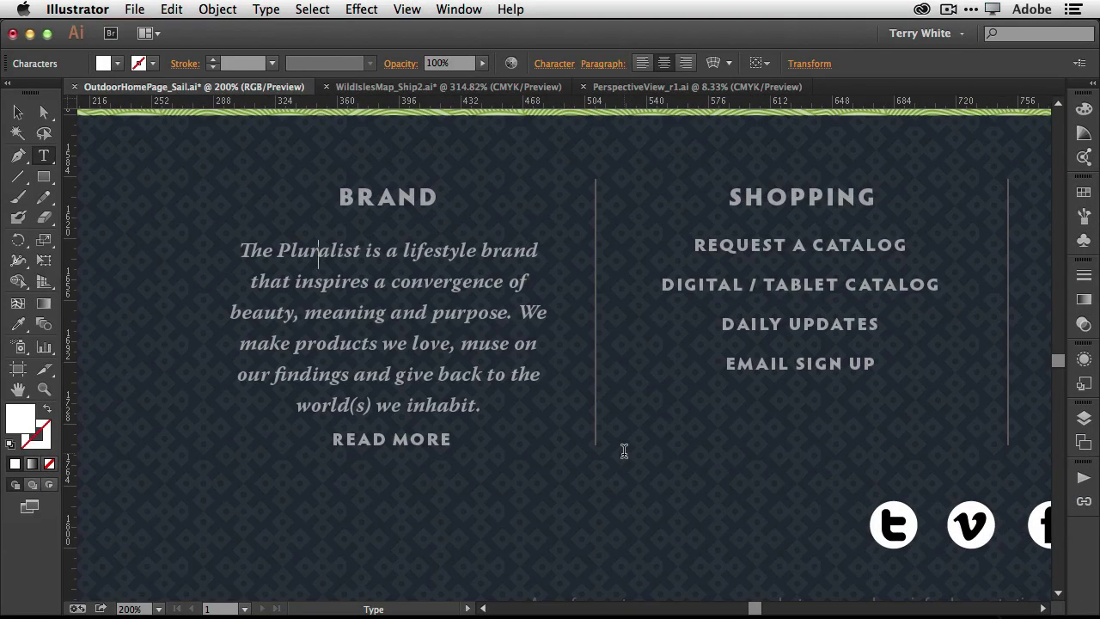
# Step: Scroll down the canvas over the Outdoor homepage footer
pyautogui.scroll(-1, 624, 451)
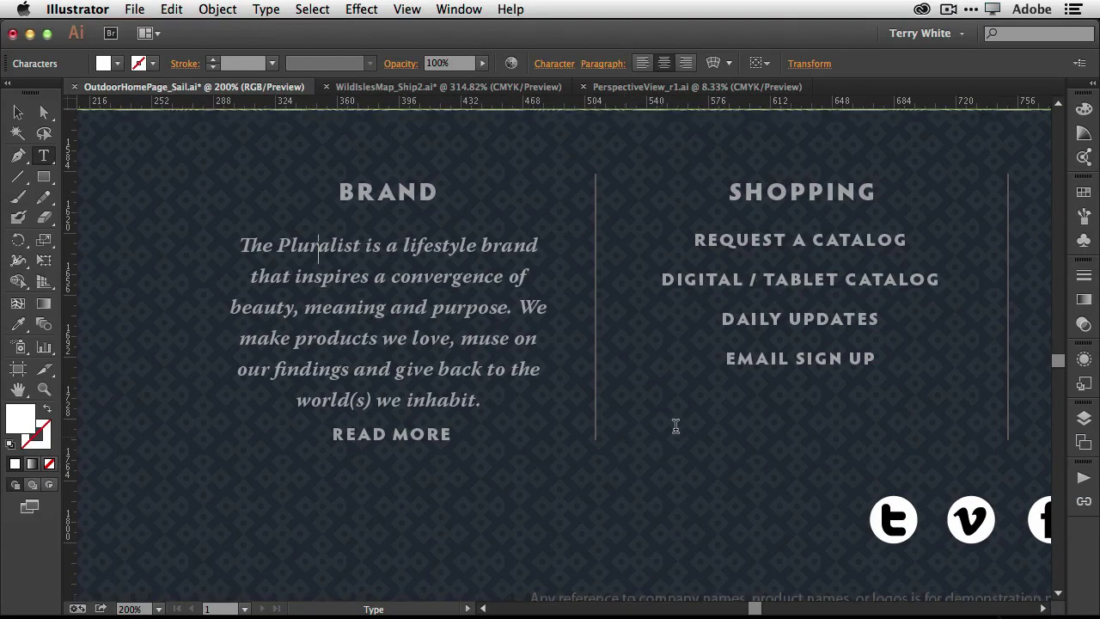
# Step: Review the Typekit-synced fonts list in Creative Cloud, then place the text cursor in the BRAND heading
pyautogui.click(922, 9)
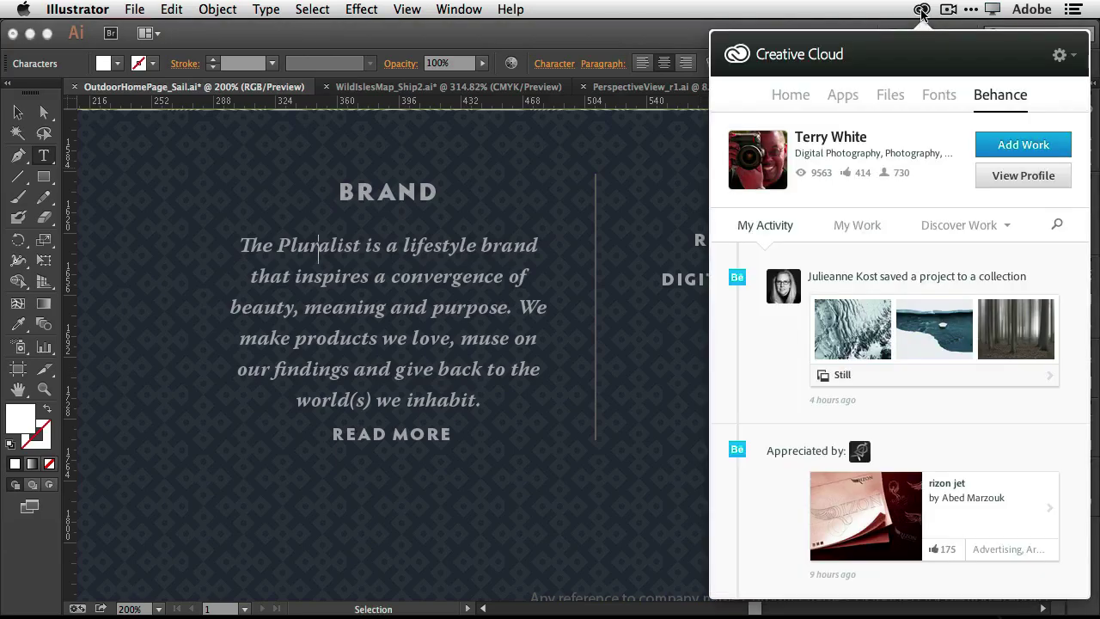
pyautogui.click(927, 99)
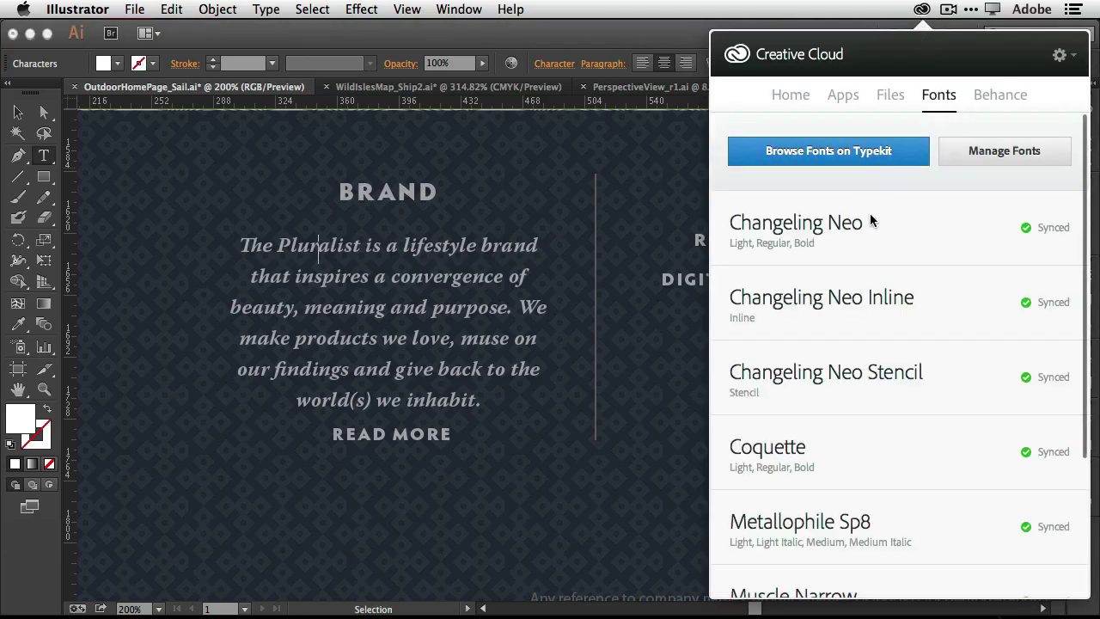
pyautogui.scroll(-3, 884, 261)
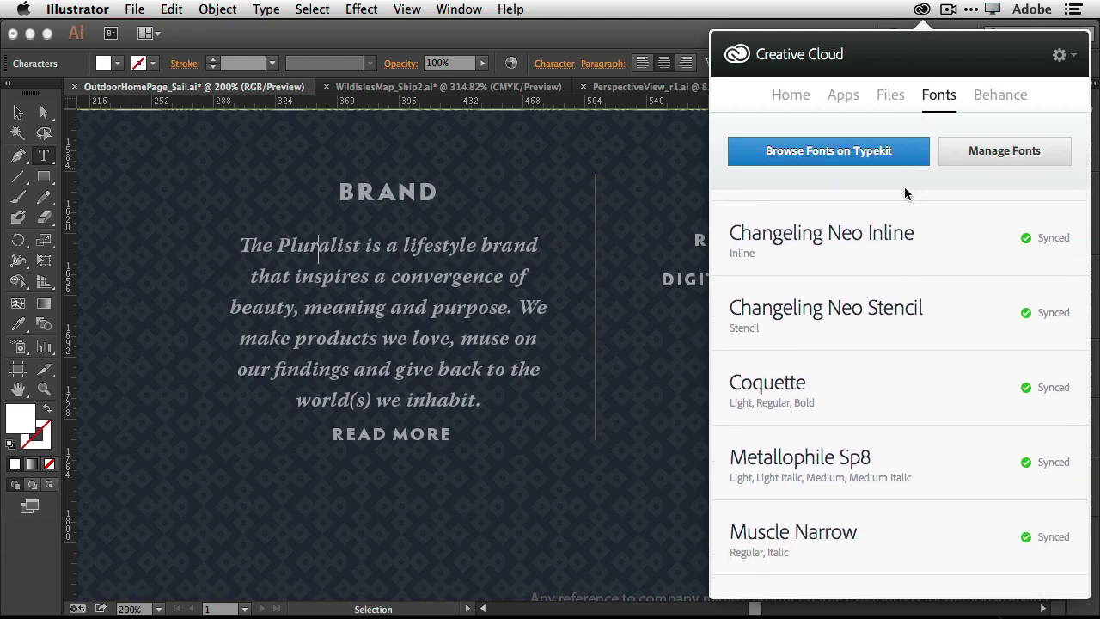
pyautogui.click(918, 9)
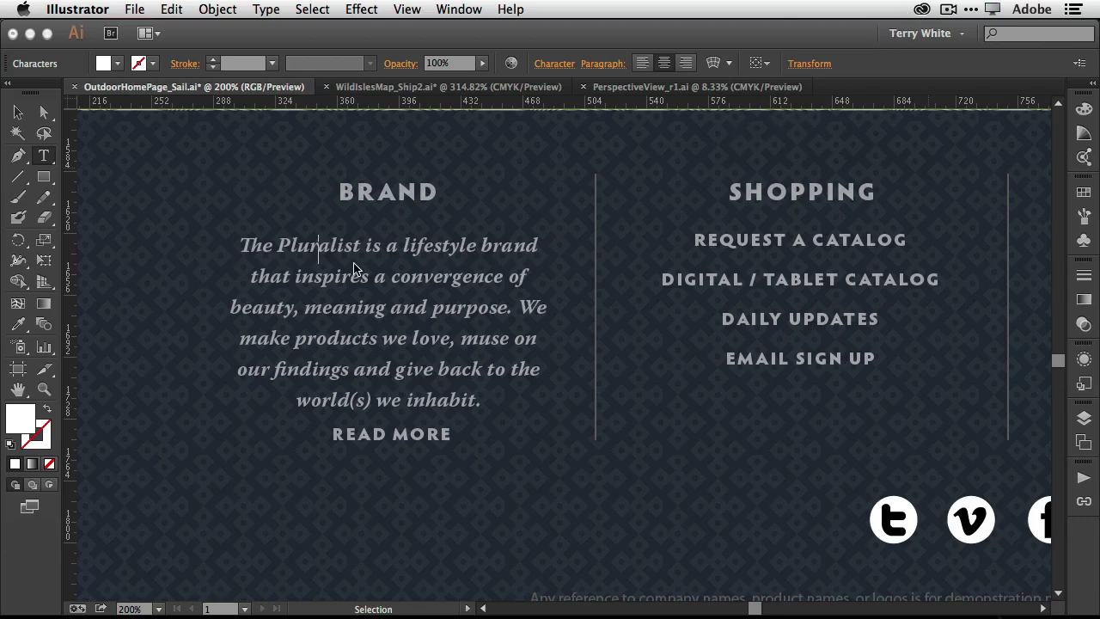
pyautogui.click(378, 194)
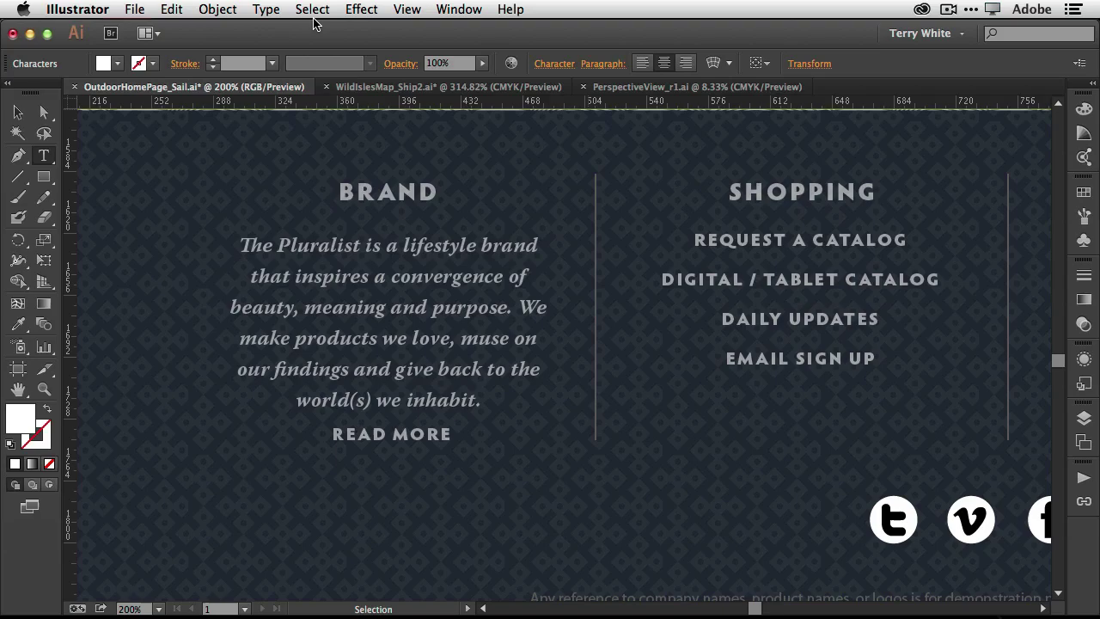
# Step: From the Character panel's font family list, choose Add Fonts from Typekit
pyautogui.click(267, 9)
pyautogui.click(266, 9)
pyautogui.click(563, 64)
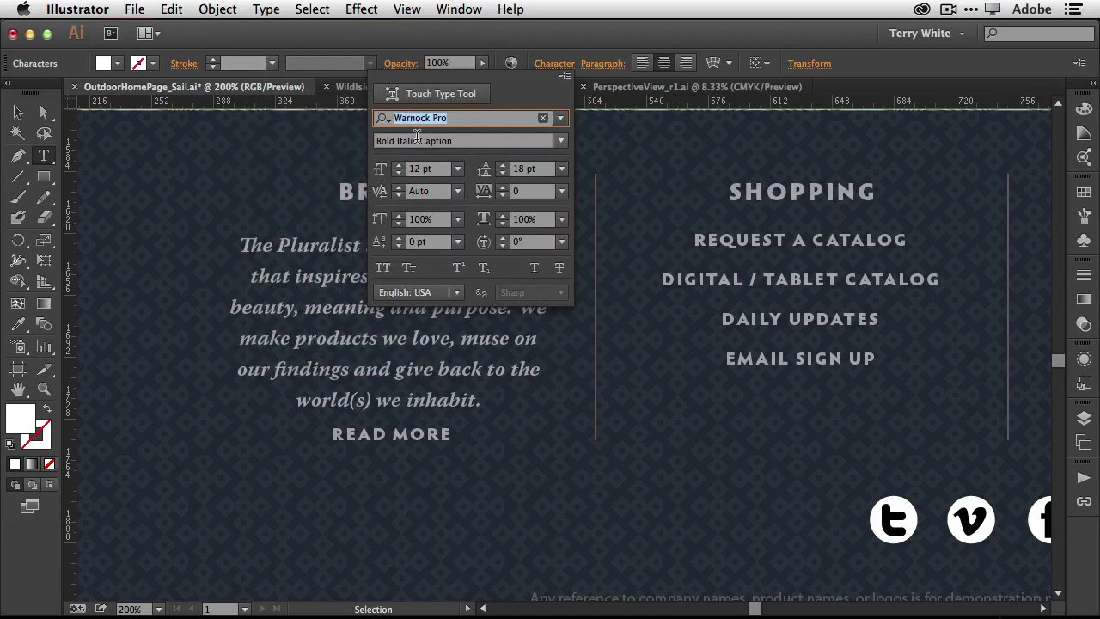
pyautogui.click(559, 119)
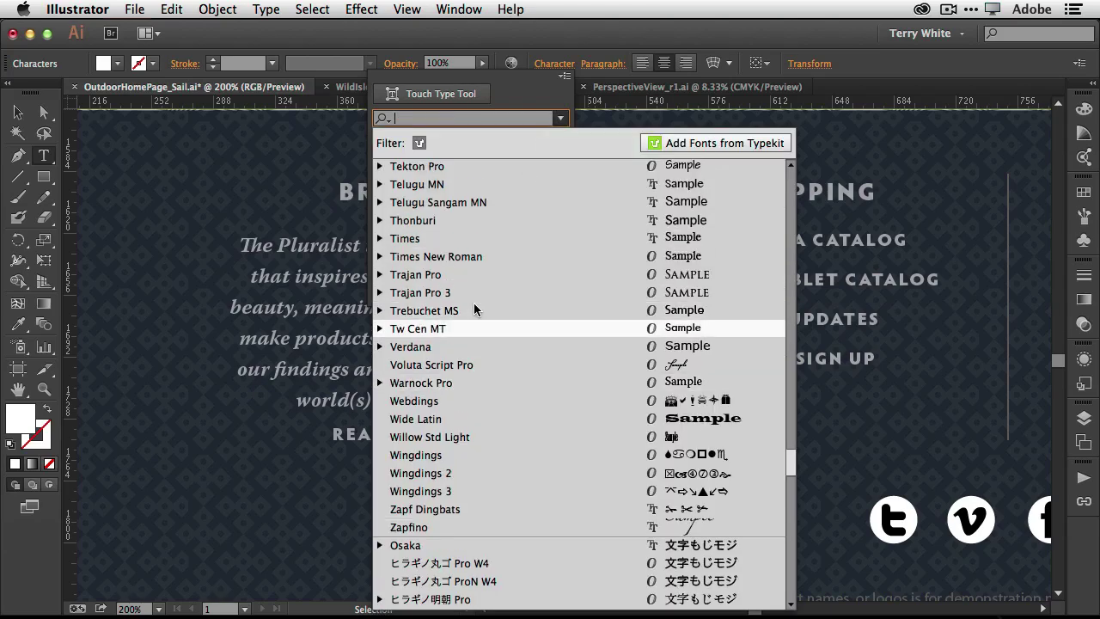
pyautogui.scroll(5, 474, 302)
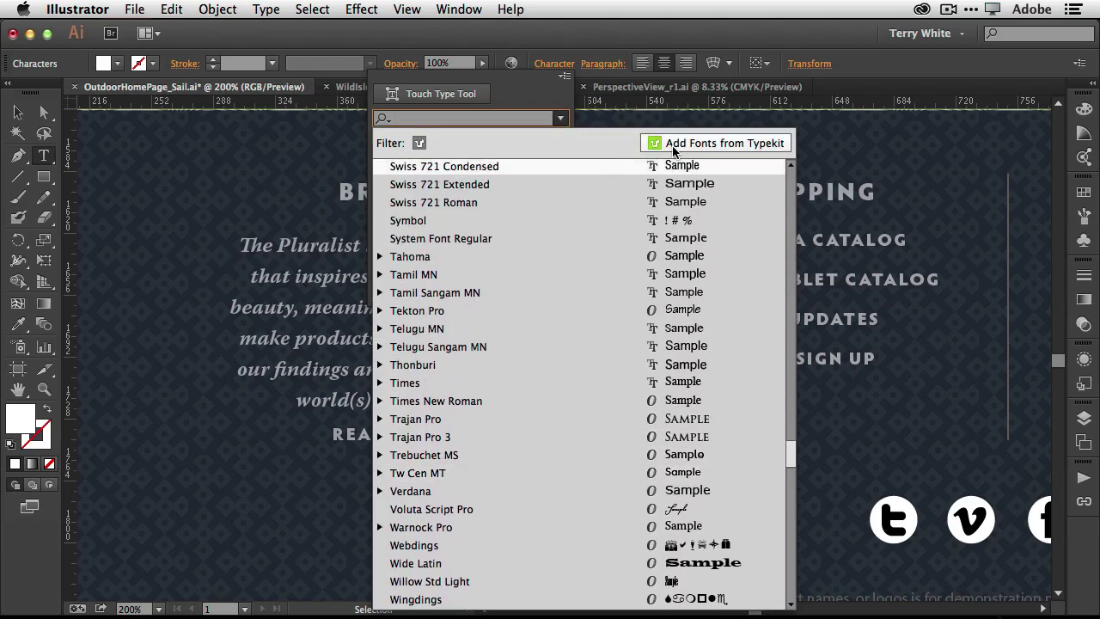
pyautogui.click(727, 143)
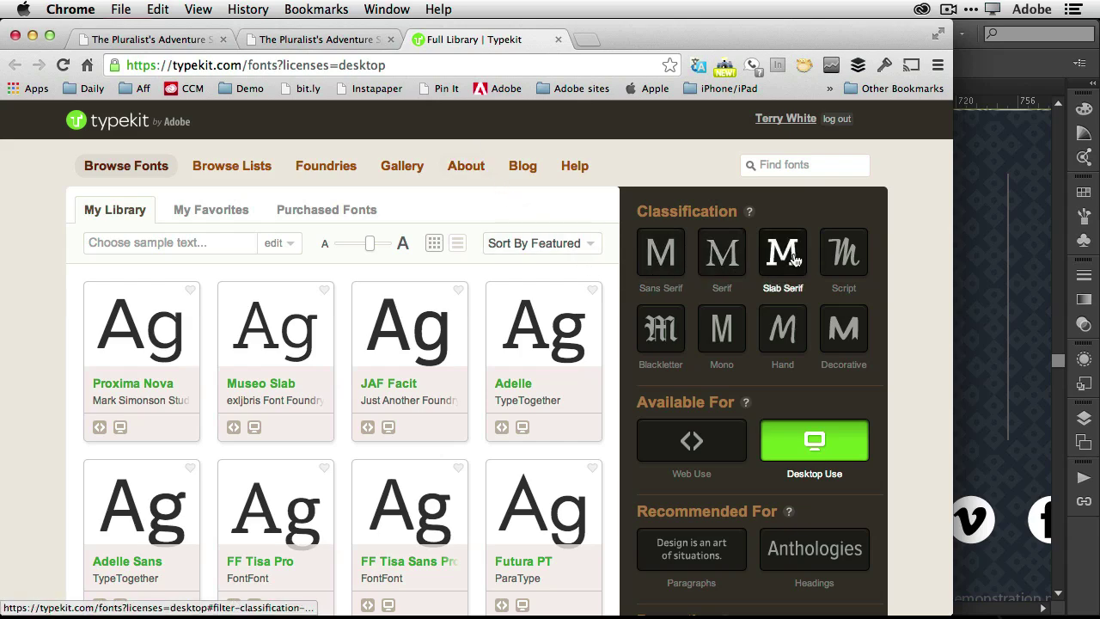
# Step: Filter Typekit's library to Sans Serif fonts and open the Effra family page by Dalton Maag
pyautogui.click(841, 258)
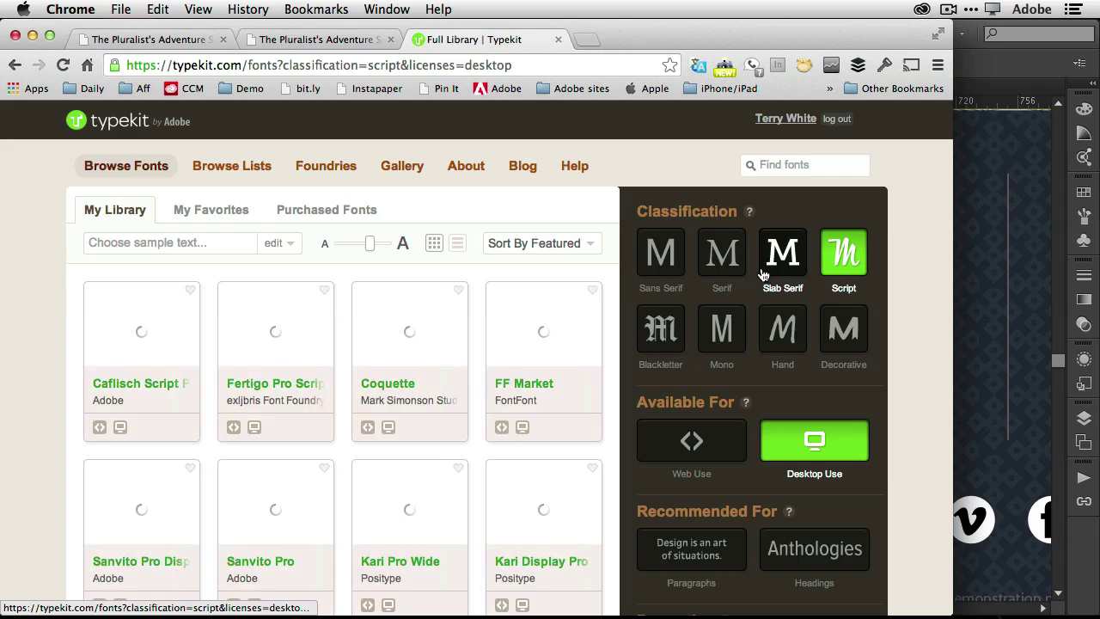
pyautogui.click(660, 273)
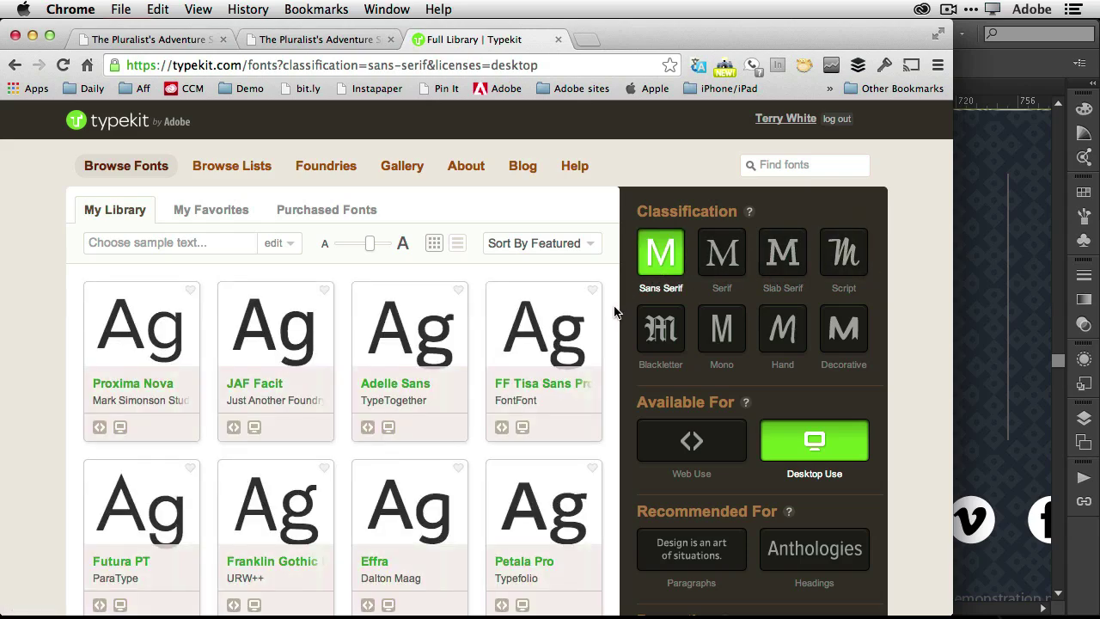
pyautogui.scroll(-3, 589, 315)
pyautogui.scroll(-1, 584, 319)
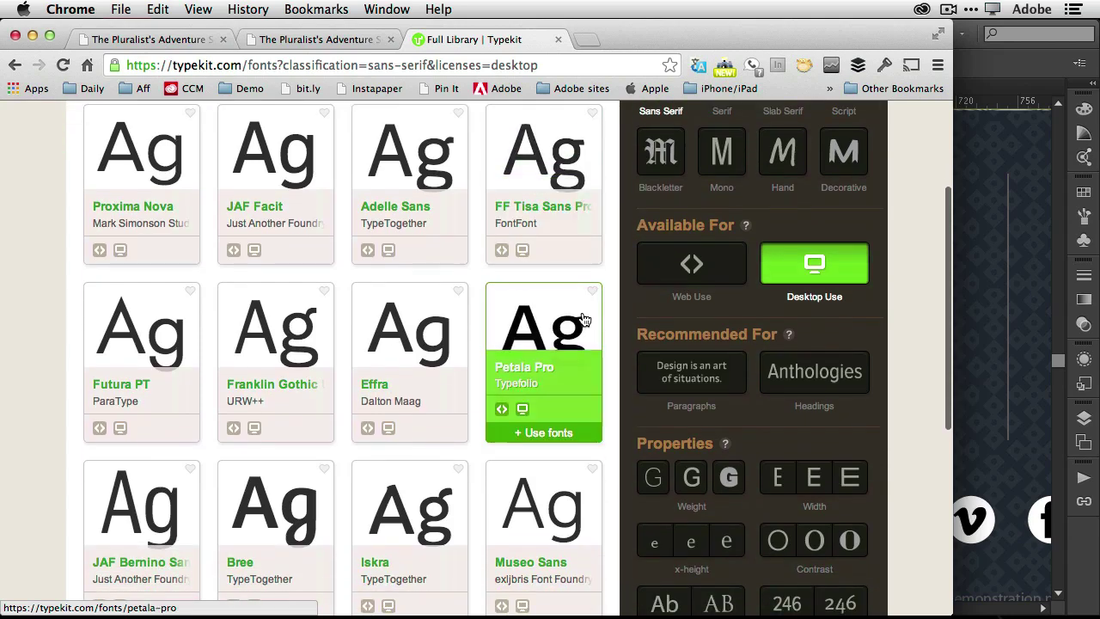
pyautogui.click(388, 413)
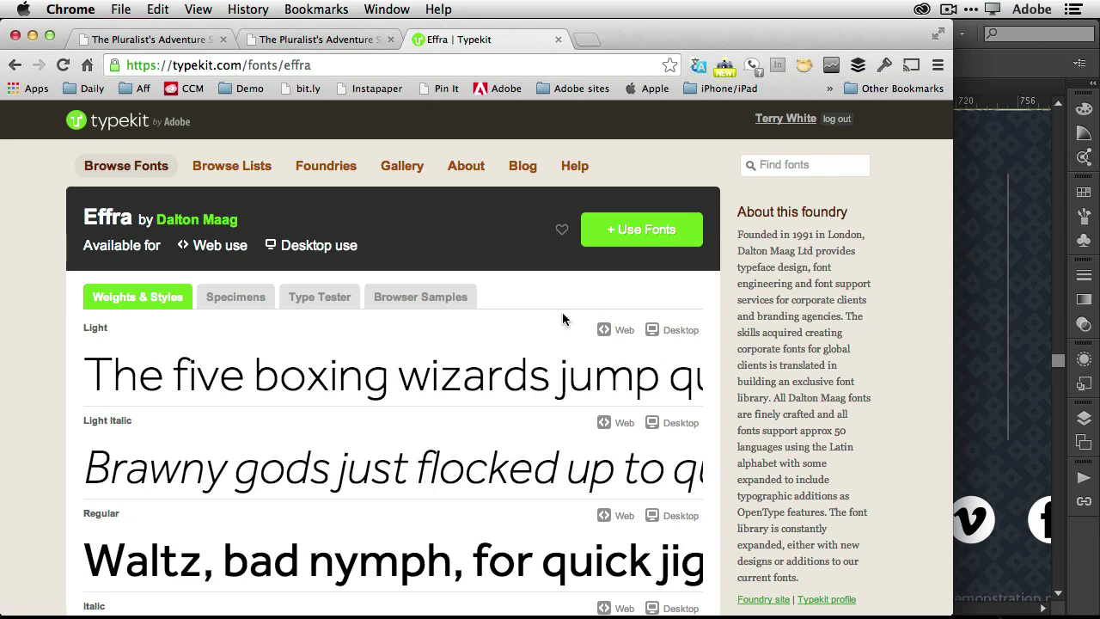
pyautogui.scroll(-10, 487, 375)
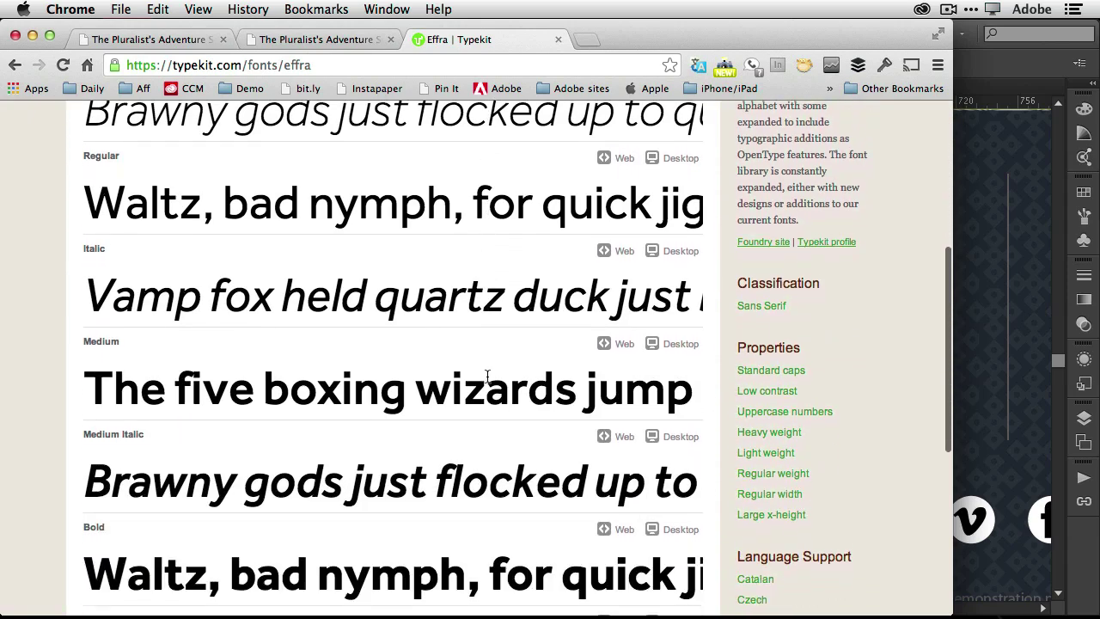
pyautogui.scroll(8, 487, 375)
pyautogui.scroll(1, 486, 378)
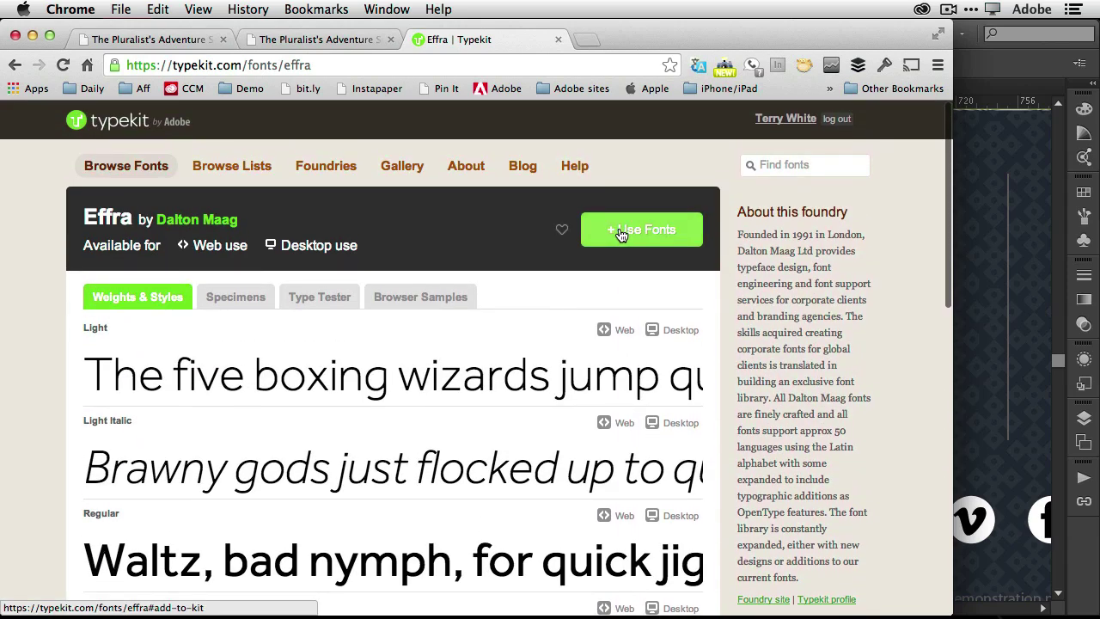
# Step: Sync Effra Regular, Italic, Bold and Bold Italic to the computer, then return to Illustrator
pyautogui.click(620, 235)
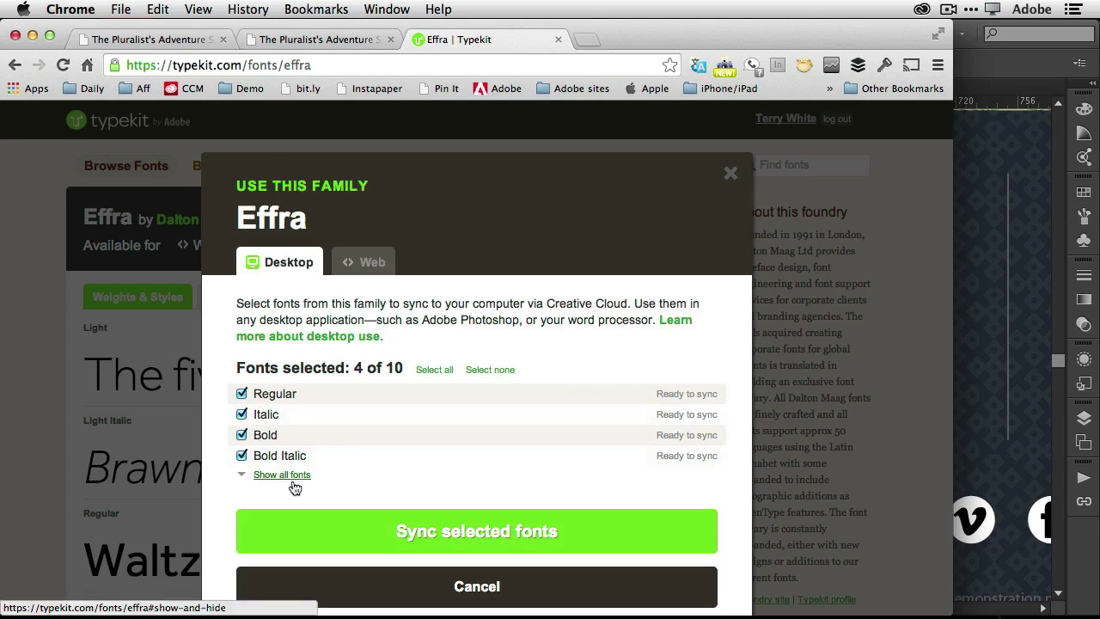
pyautogui.scroll(-2, 370, 470)
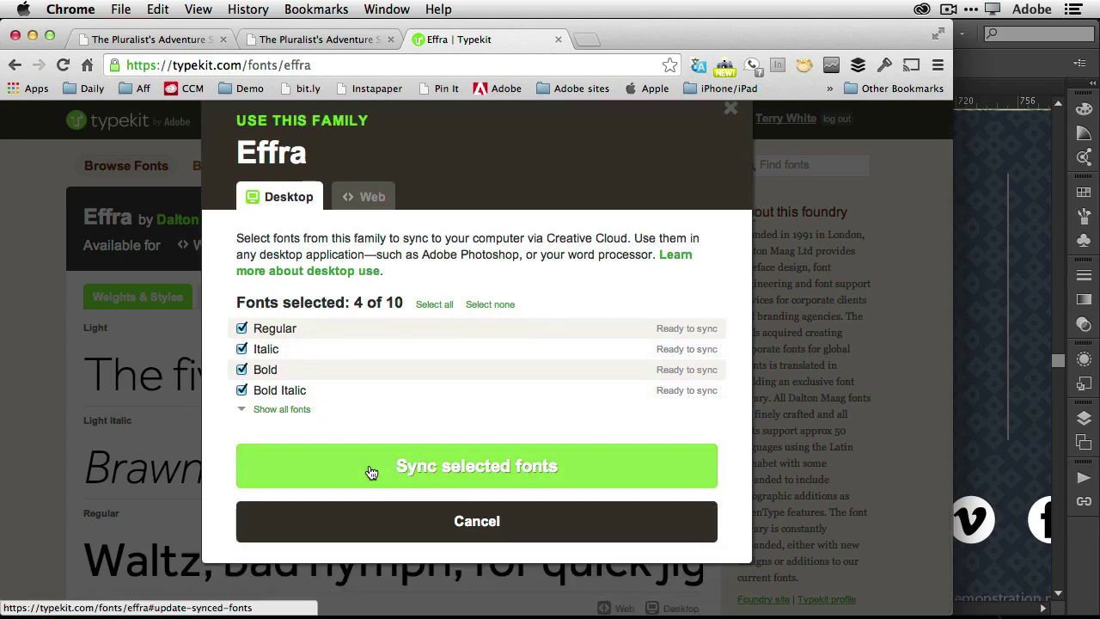
pyautogui.click(436, 471)
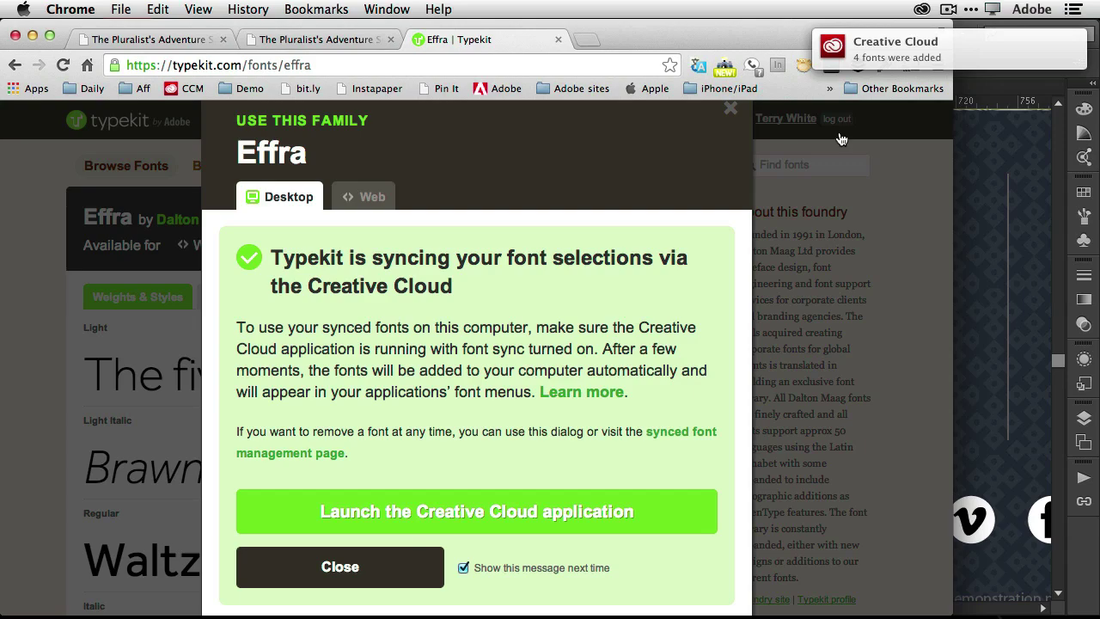
pyautogui.press('super+Tab')
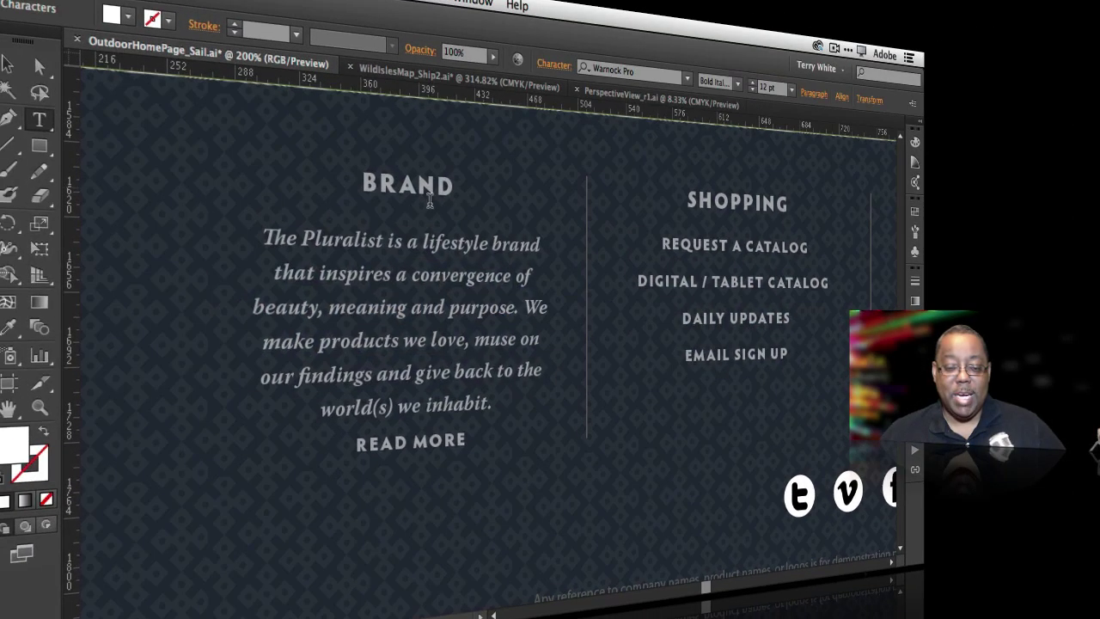
# Step: Confirm Effra appears among the Typekit fonts in the Character list, leaving the BRAND heading in Hypatia Sans Pro
pyautogui.click(415, 185)
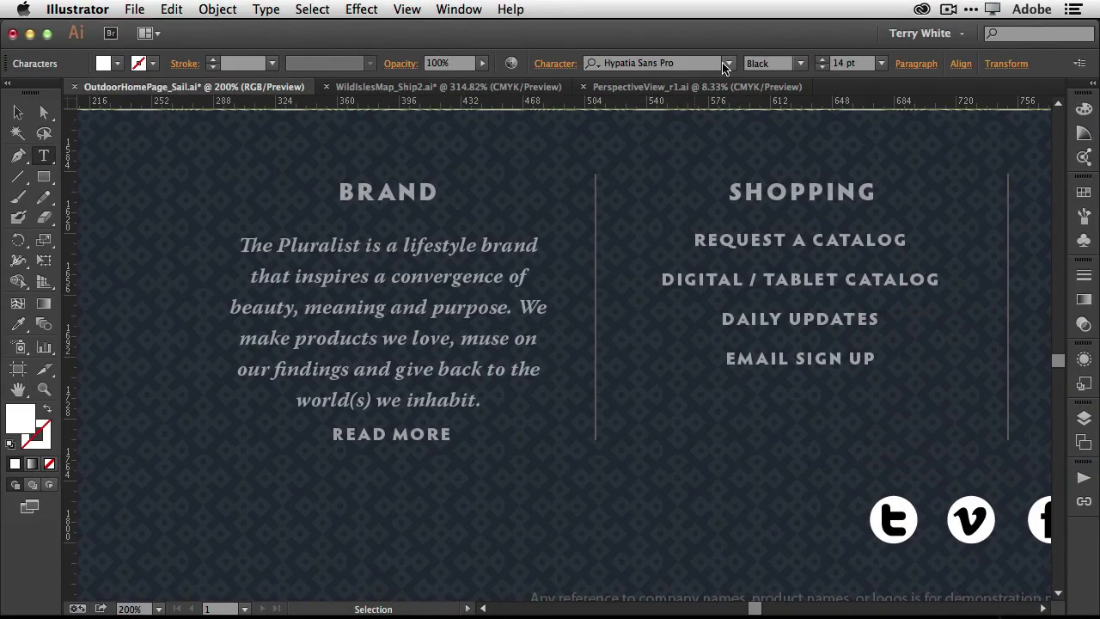
pyautogui.click(727, 64)
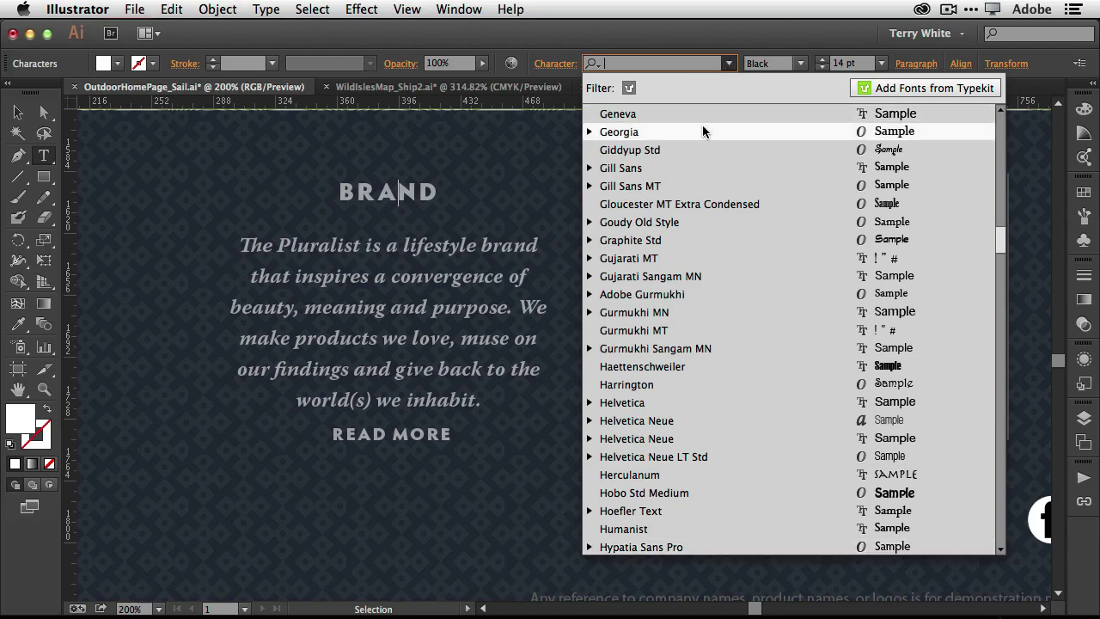
pyautogui.click(628, 88)
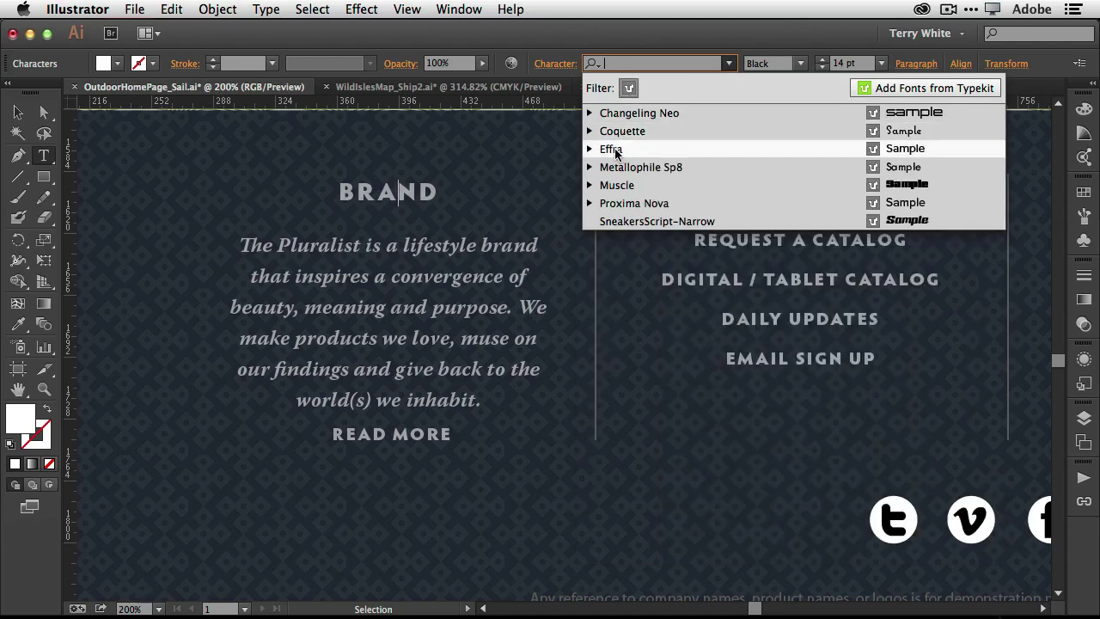
pyautogui.click(589, 150)
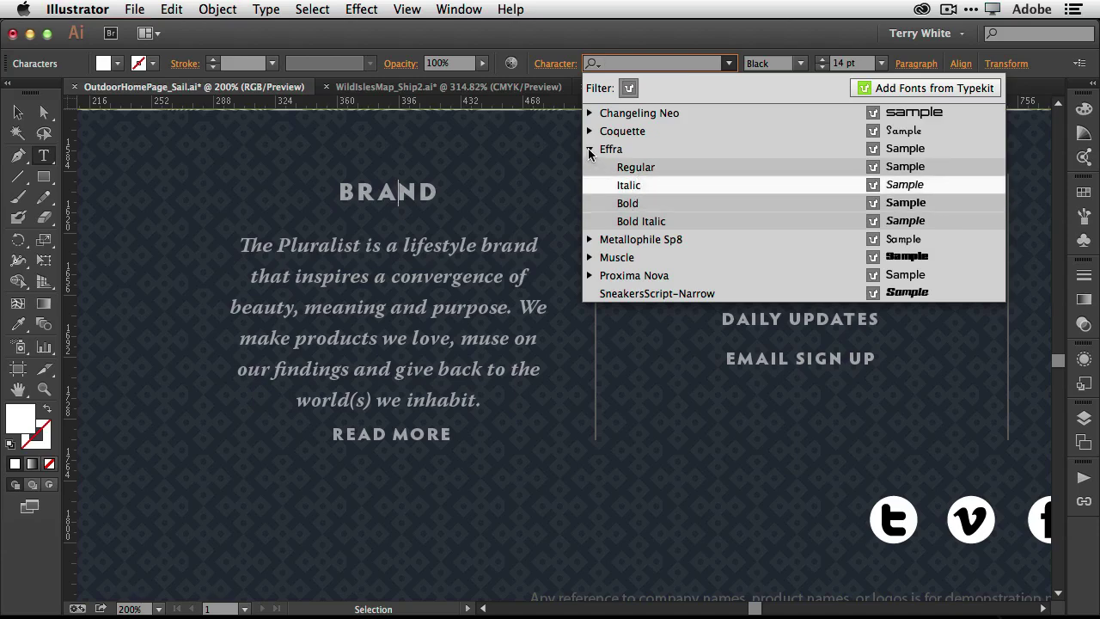
pyautogui.click(589, 150)
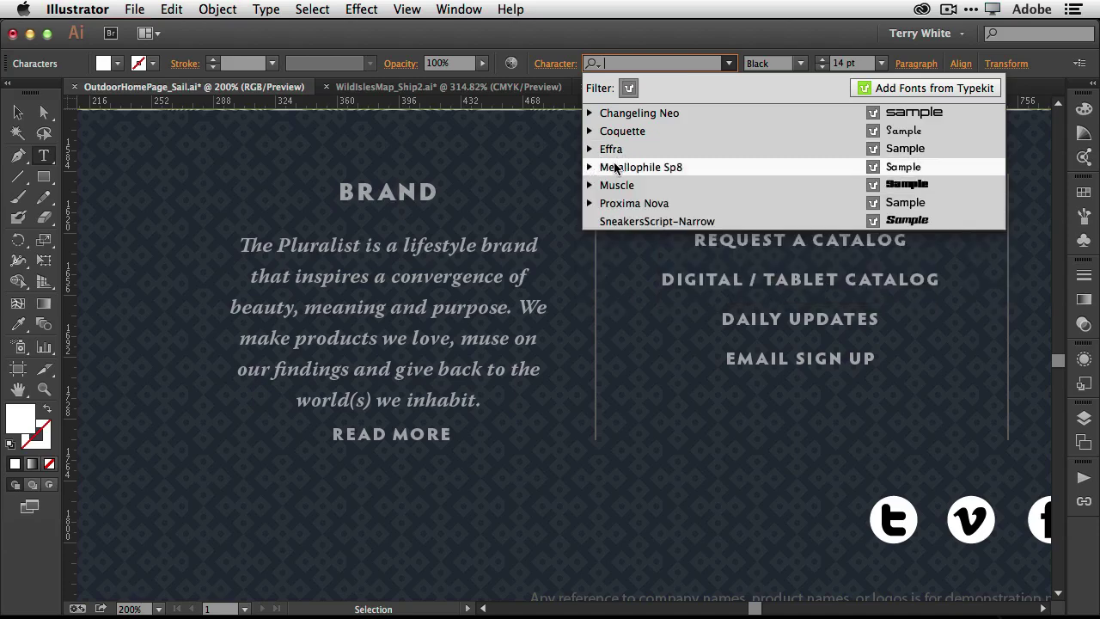
pyautogui.click(485, 217)
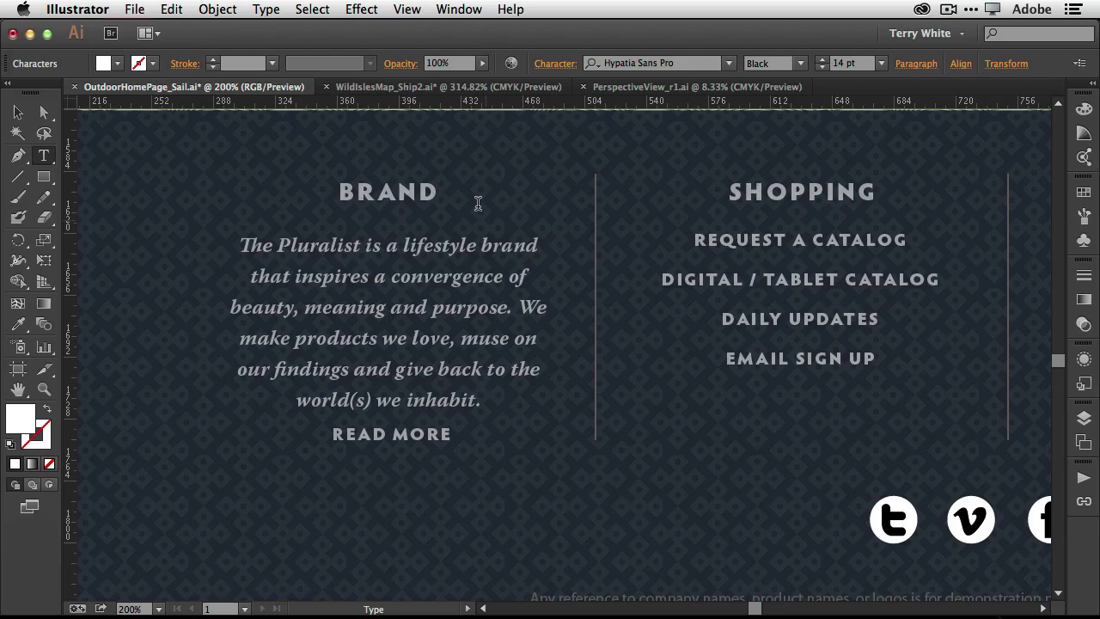
# Step: Switch to WildIslesMap_Ship2 and select the mountain path's anchors with Direct Selection
pyautogui.click(403, 87)
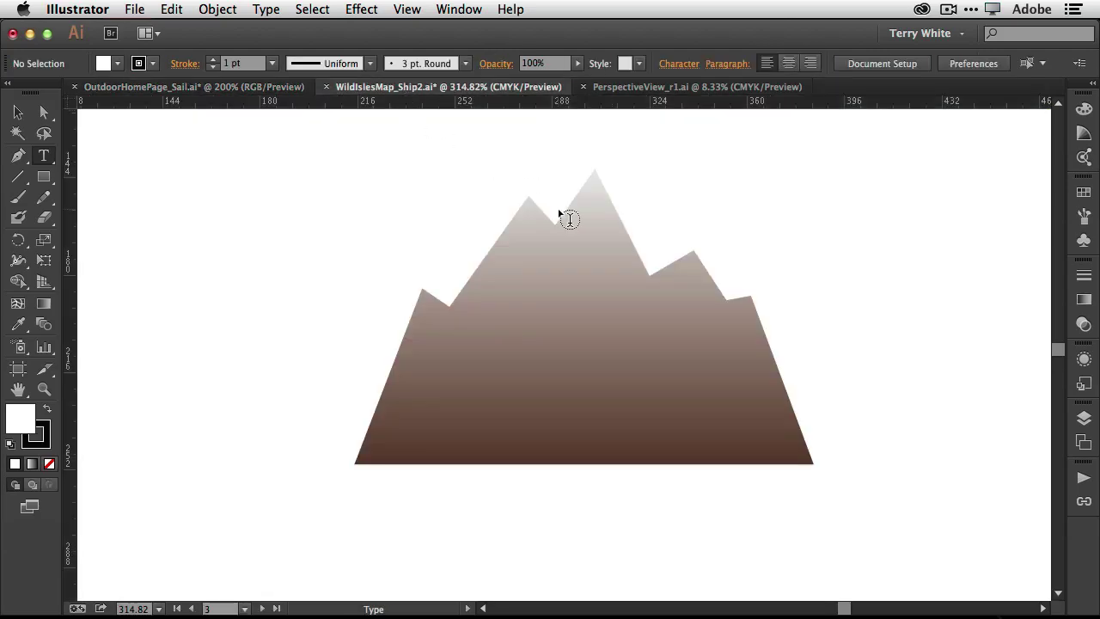
pyautogui.click(18, 112)
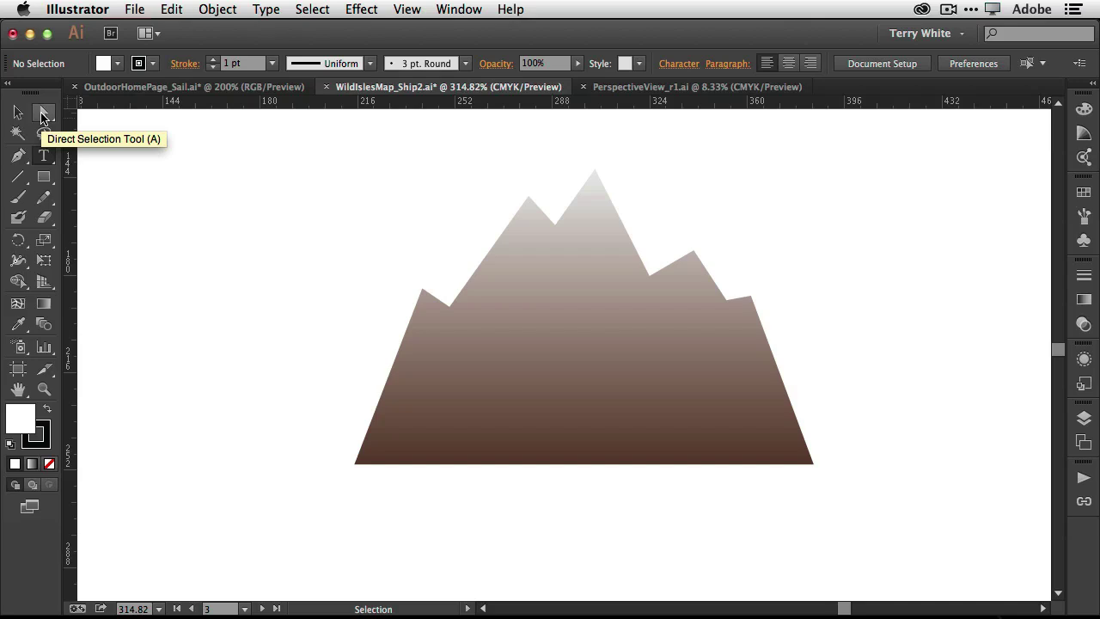
pyautogui.click(42, 117)
pyautogui.click(422, 338)
pyautogui.click(424, 335)
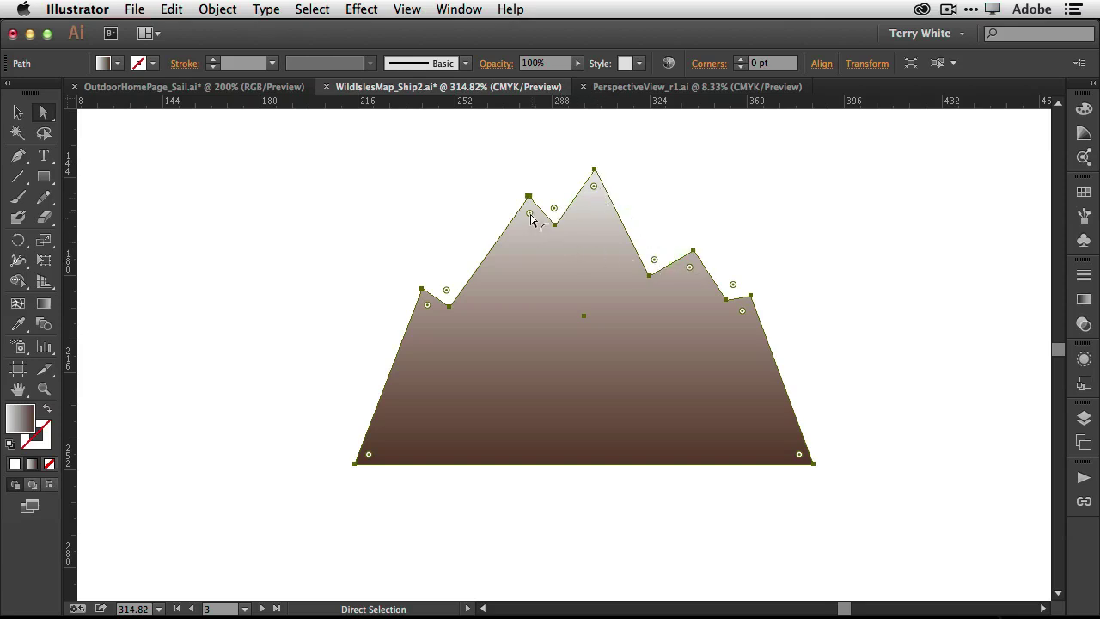
# Step: Round all corners to 5.39 pt, undo, then round only the left peak to 5.02 pt
pyautogui.moveTo(530, 219); pyautogui.dragTo(530, 230)
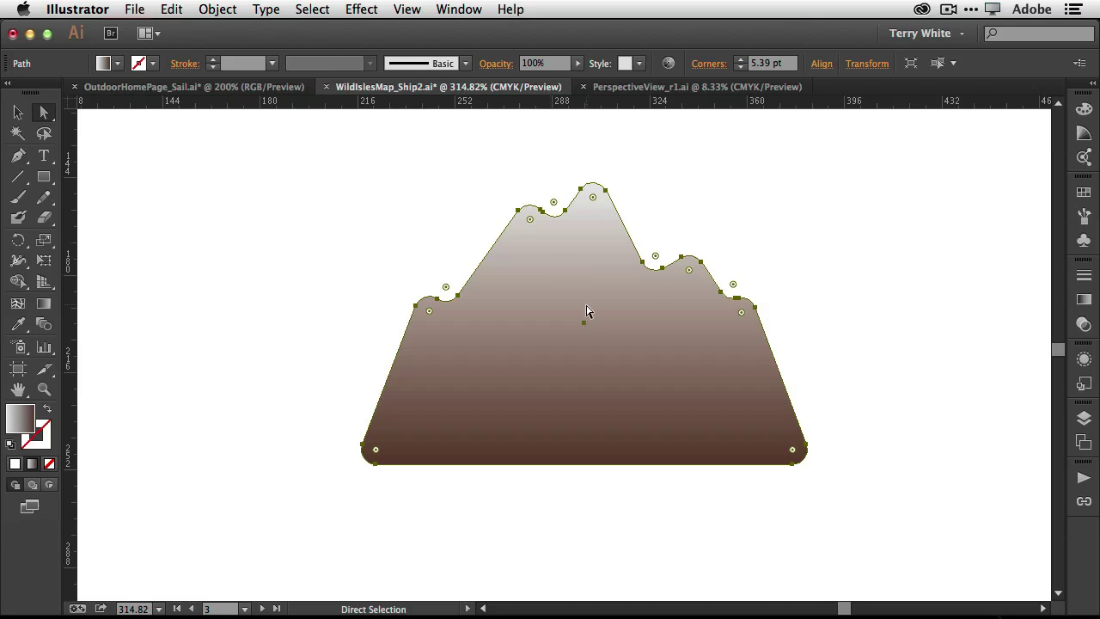
pyautogui.press('super+z')
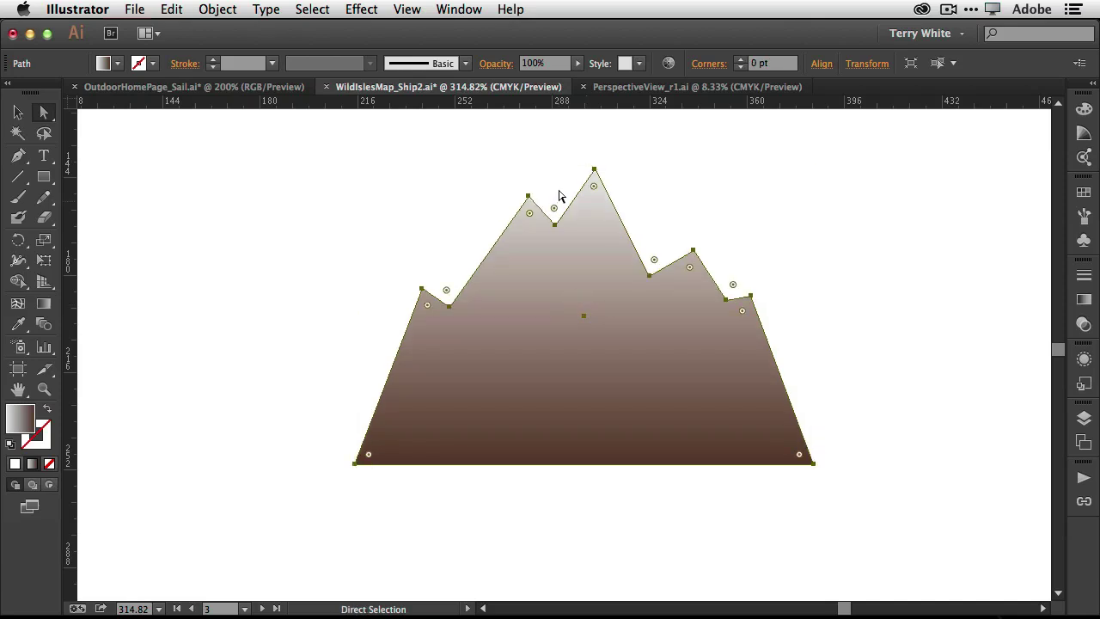
pyautogui.click(490, 193)
pyautogui.moveTo(529, 195); pyautogui.dragTo(530, 220)
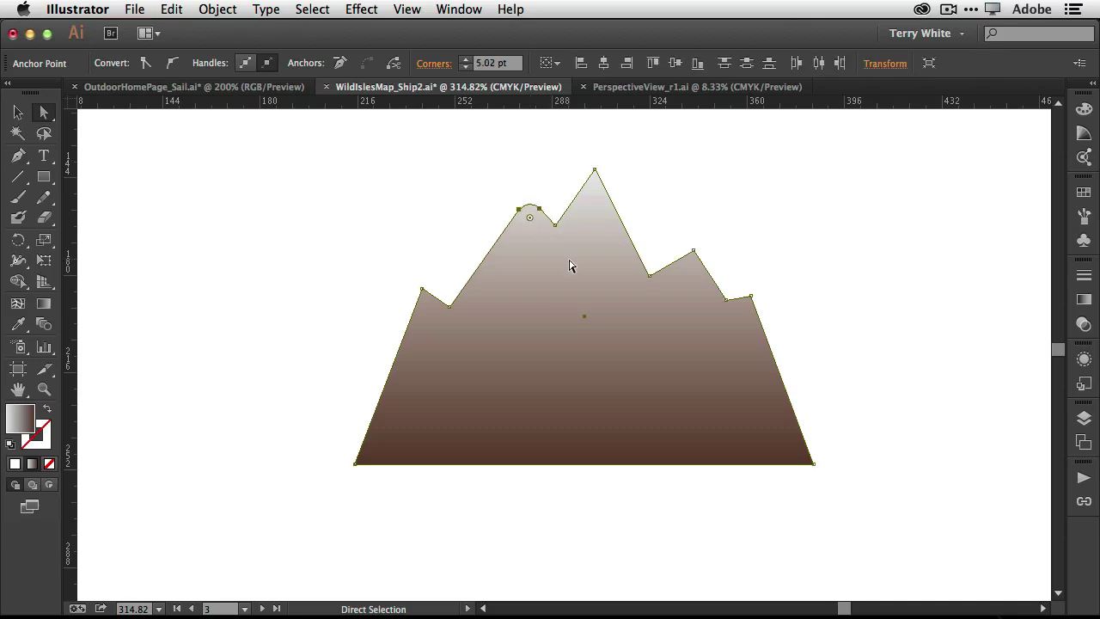
# Step: In the Corners dialog, try Inverted and Chamfer, then apply a Round corner with a 4 pt radius
pyautogui.doubleClick(530, 221)
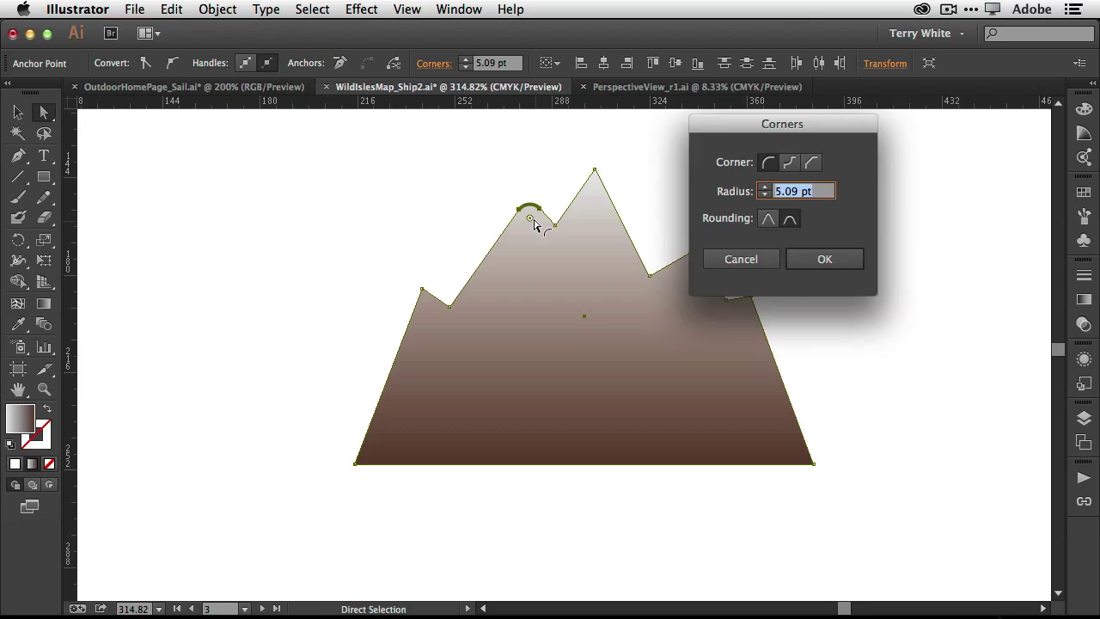
pyautogui.click(790, 165)
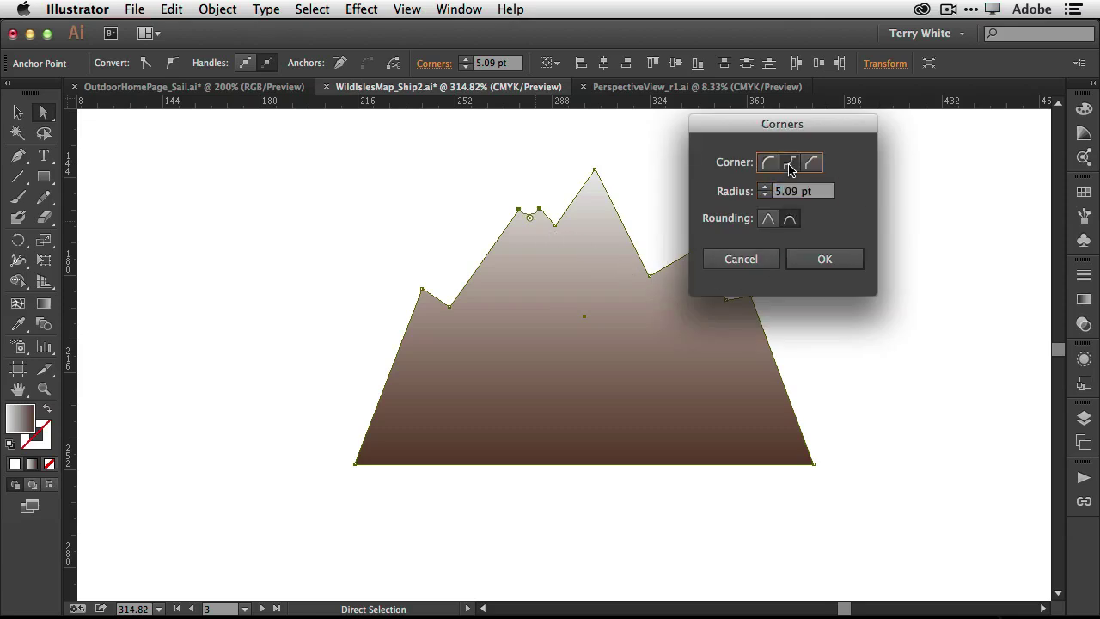
pyautogui.click(810, 163)
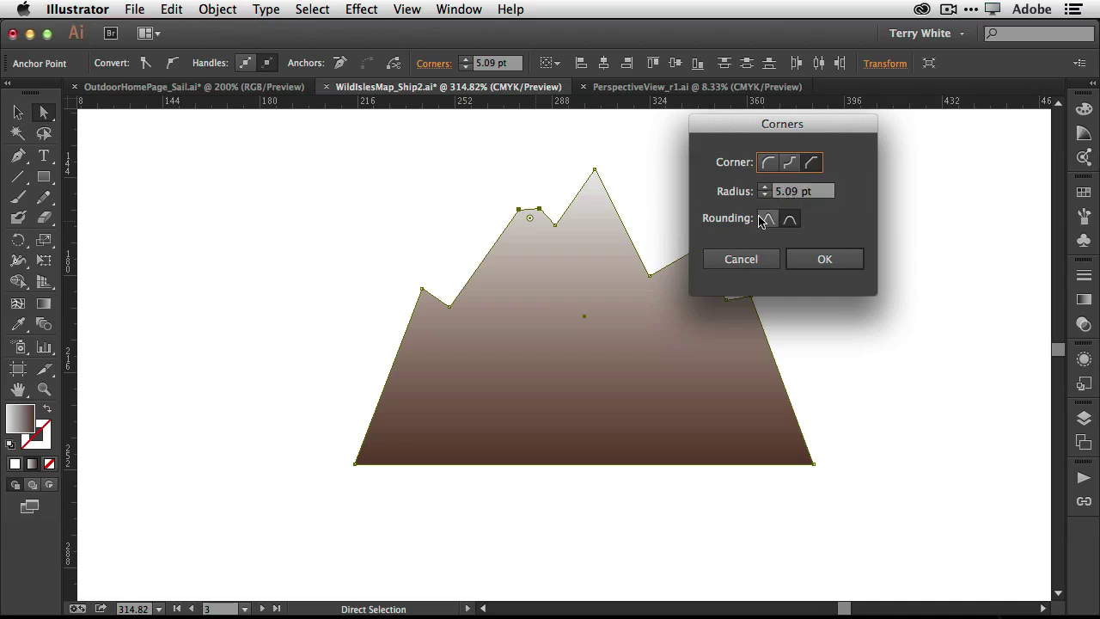
pyautogui.click(767, 163)
pyautogui.click(763, 187)
pyautogui.click(764, 187)
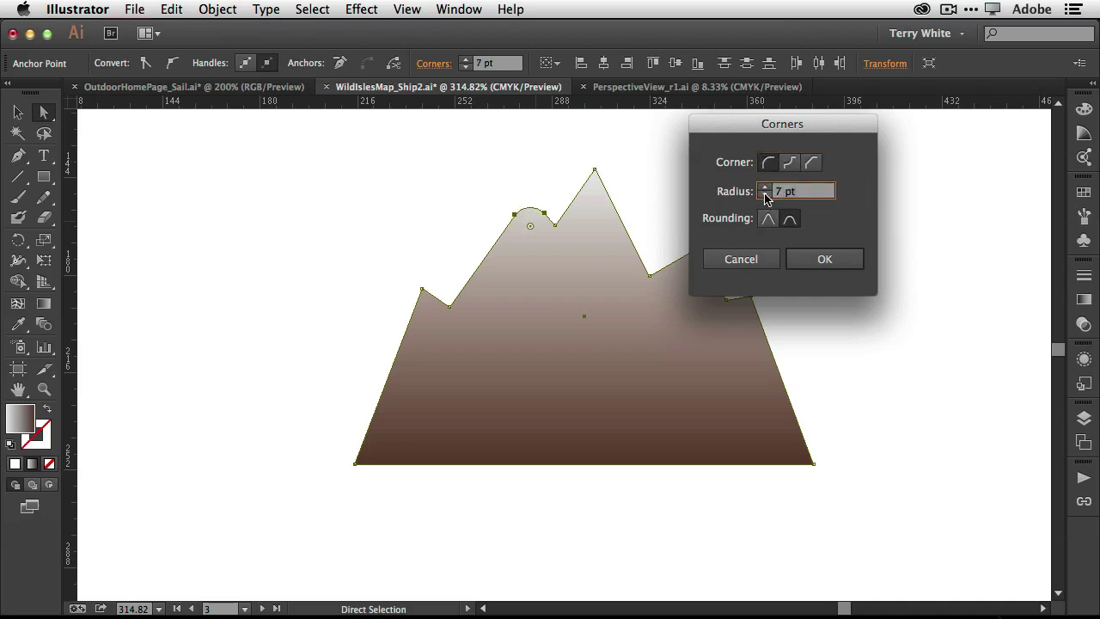
pyautogui.click(764, 195)
pyautogui.click(764, 195)
pyautogui.click(764, 195)
pyautogui.click(764, 195)
pyautogui.click(763, 195)
pyautogui.click(764, 187)
pyautogui.click(764, 187)
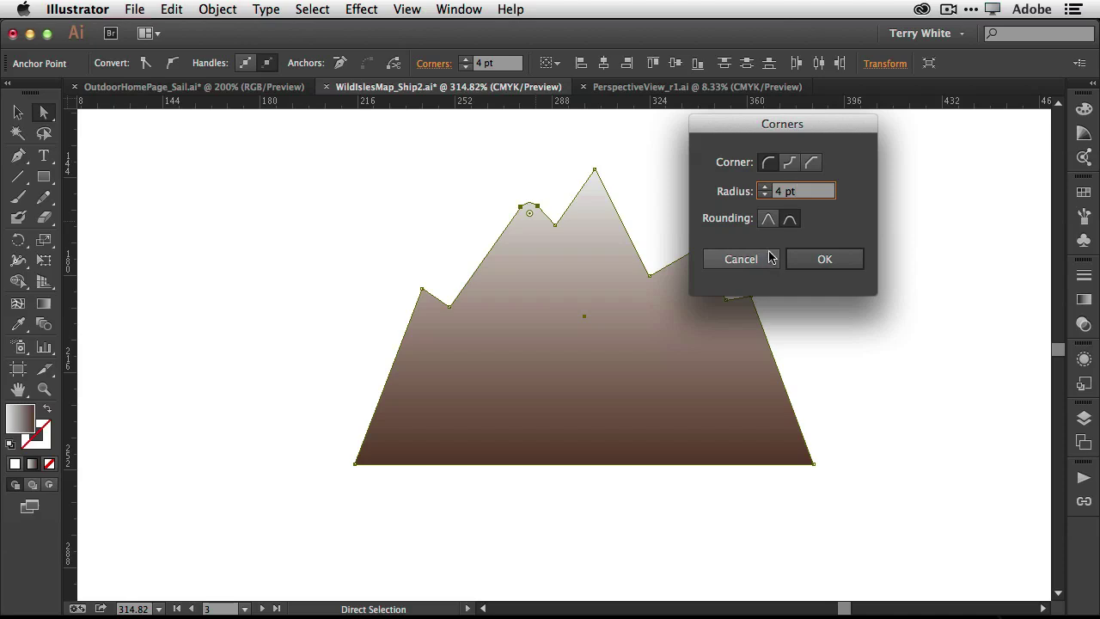
pyautogui.click(797, 261)
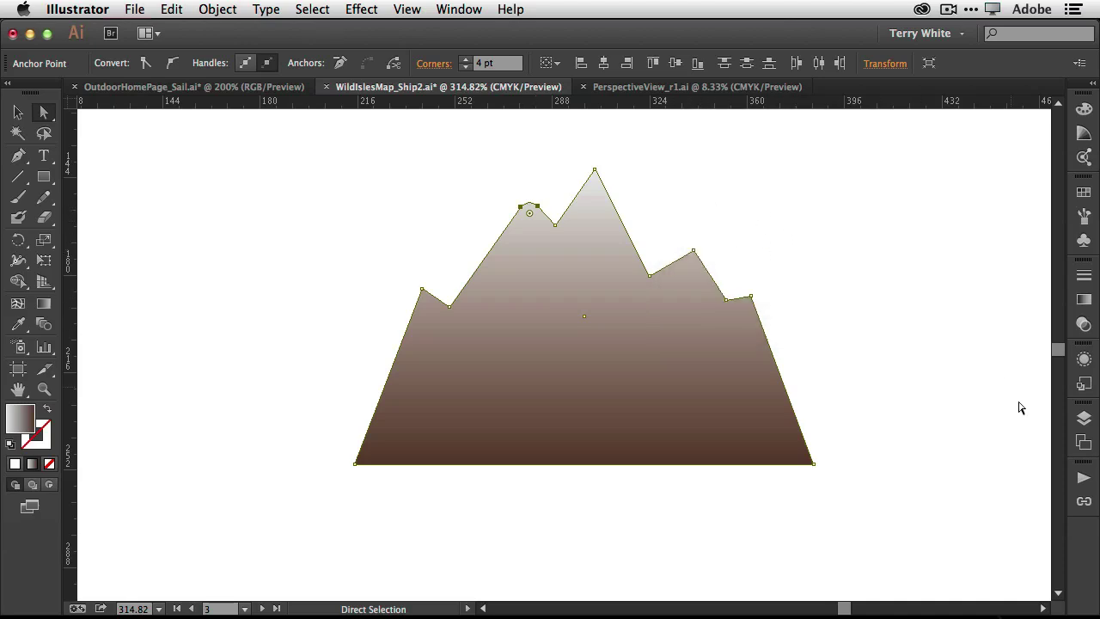
# Step: Go to the New Pencil Tool artboard via the Artboards panel and zoom to 100% on the sails
pyautogui.click(1081, 441)
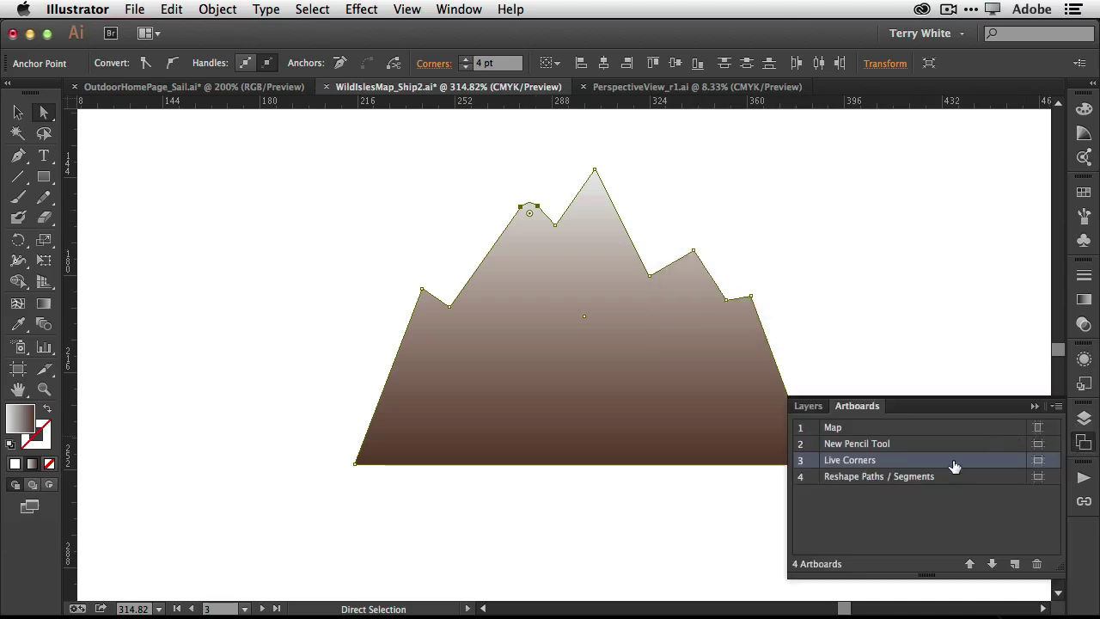
pyautogui.doubleClick(812, 446)
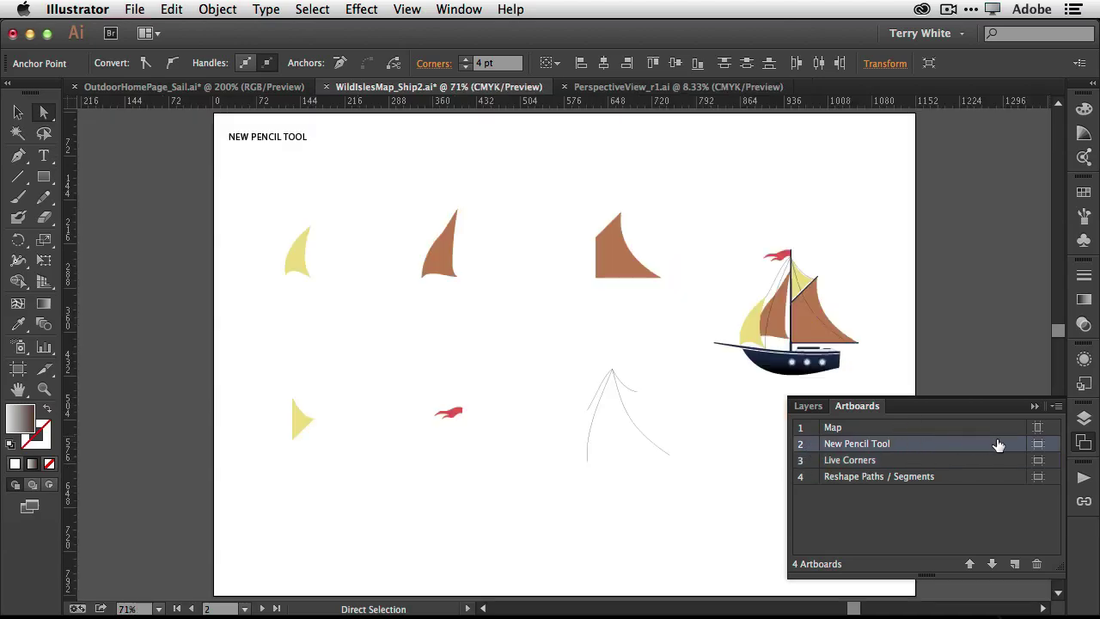
pyautogui.click(1035, 407)
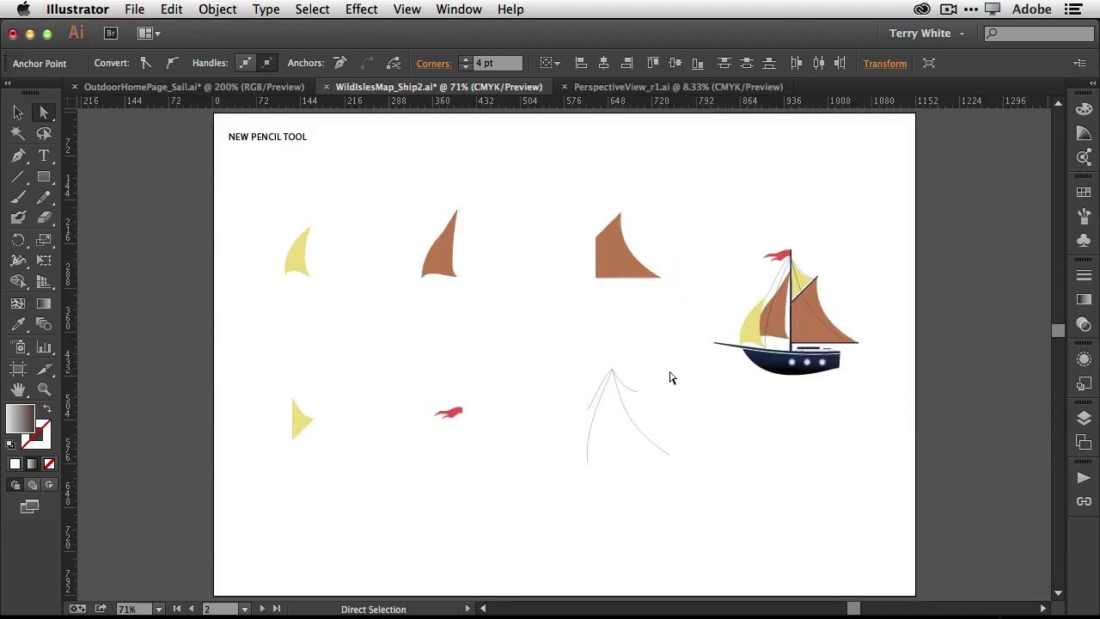
pyautogui.press('z')
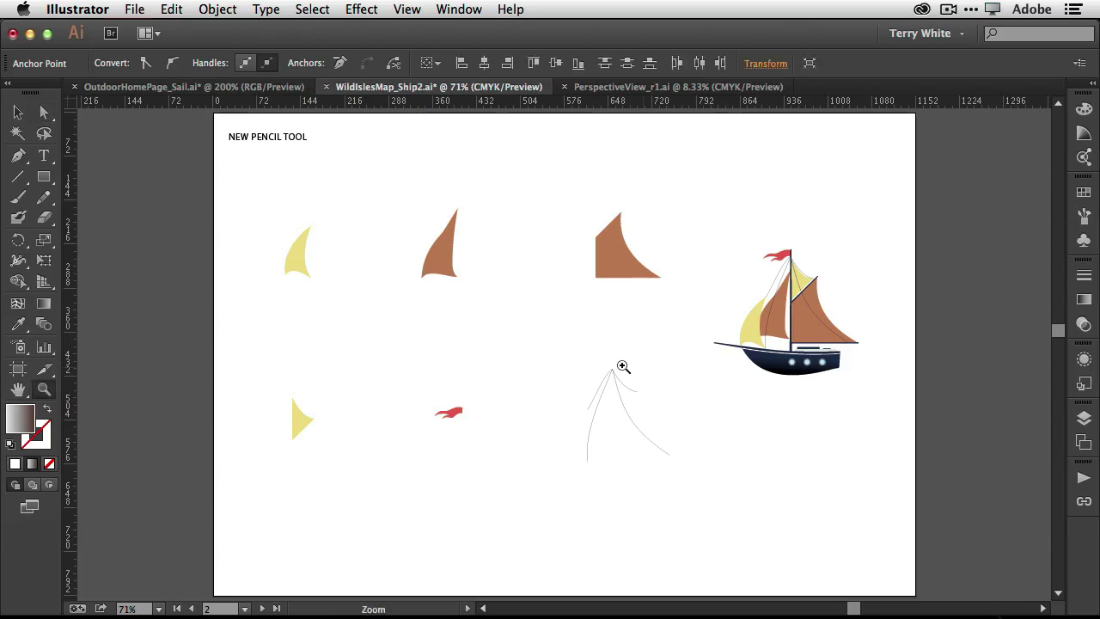
pyautogui.click(455, 278)
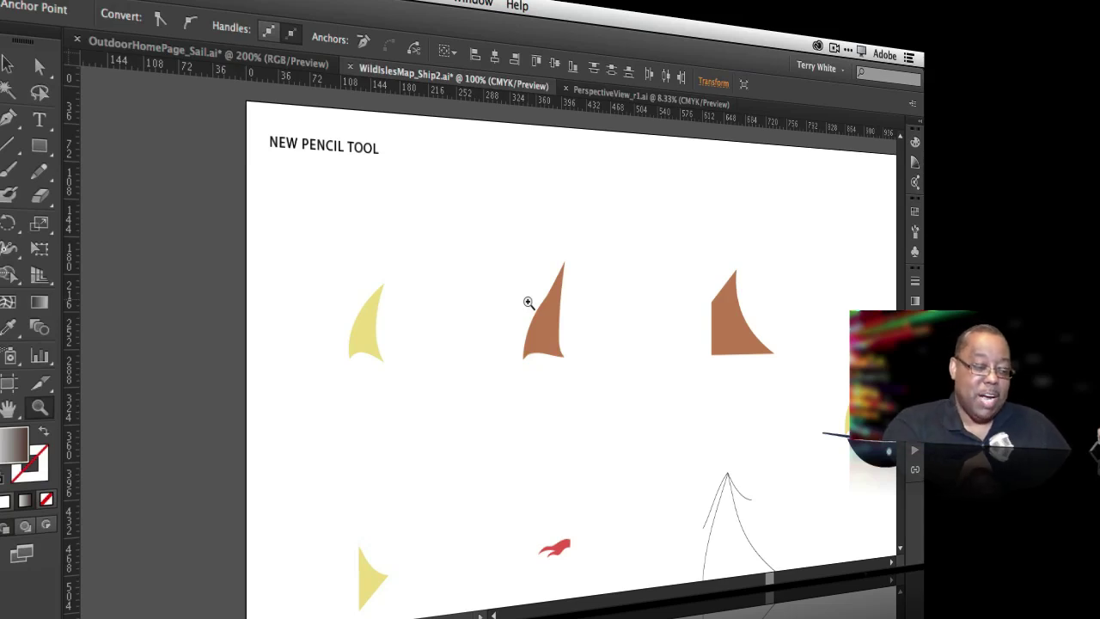
pyautogui.click(11, 121)
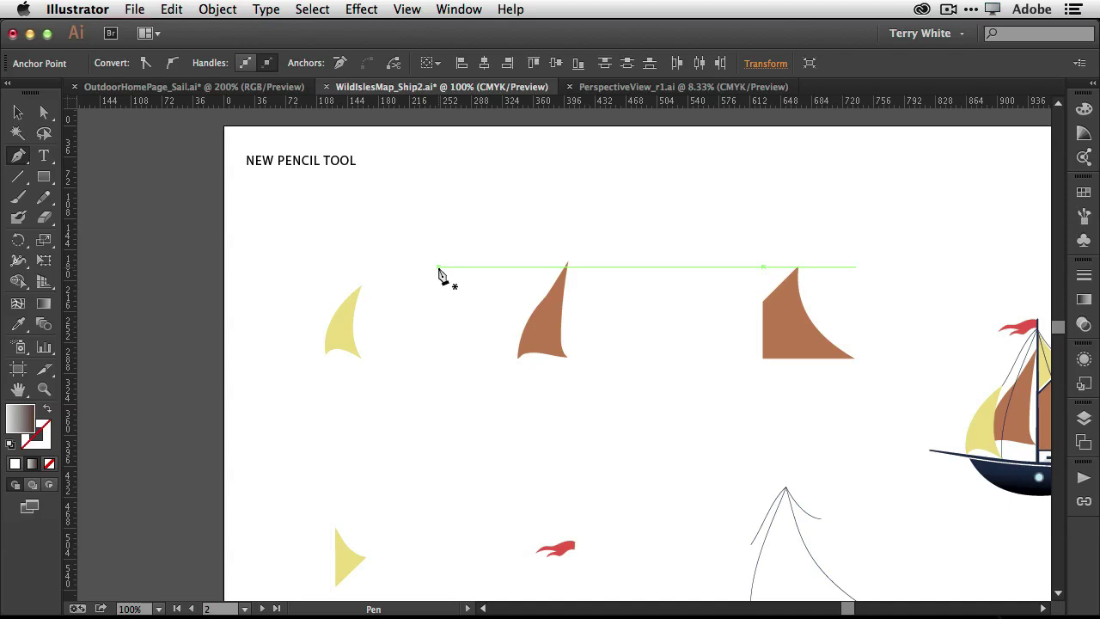
# Step: Set the Pencil tool's fidelity to Accurate
pyautogui.click(44, 196)
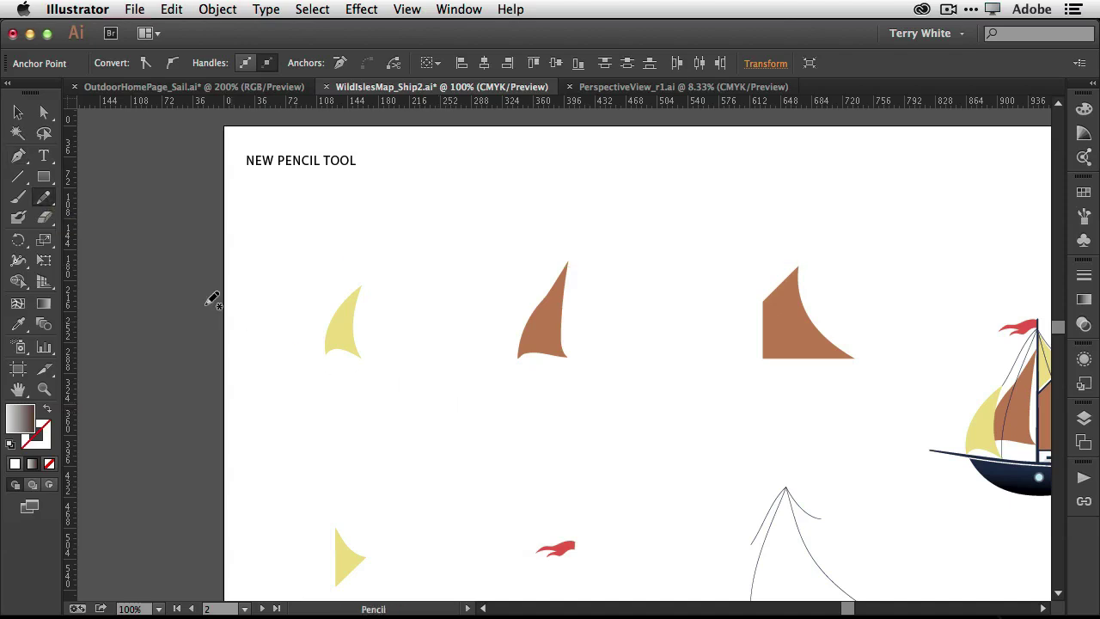
pyautogui.doubleClick(46, 198)
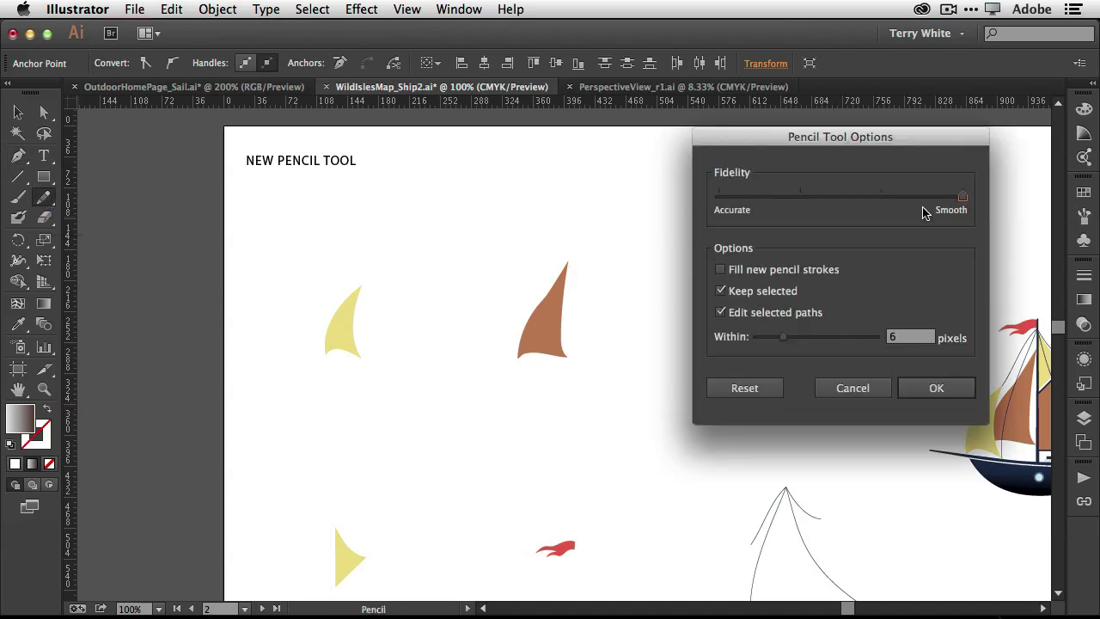
pyautogui.moveTo(960, 199); pyautogui.dragTo(719, 204)
pyautogui.click(935, 387)
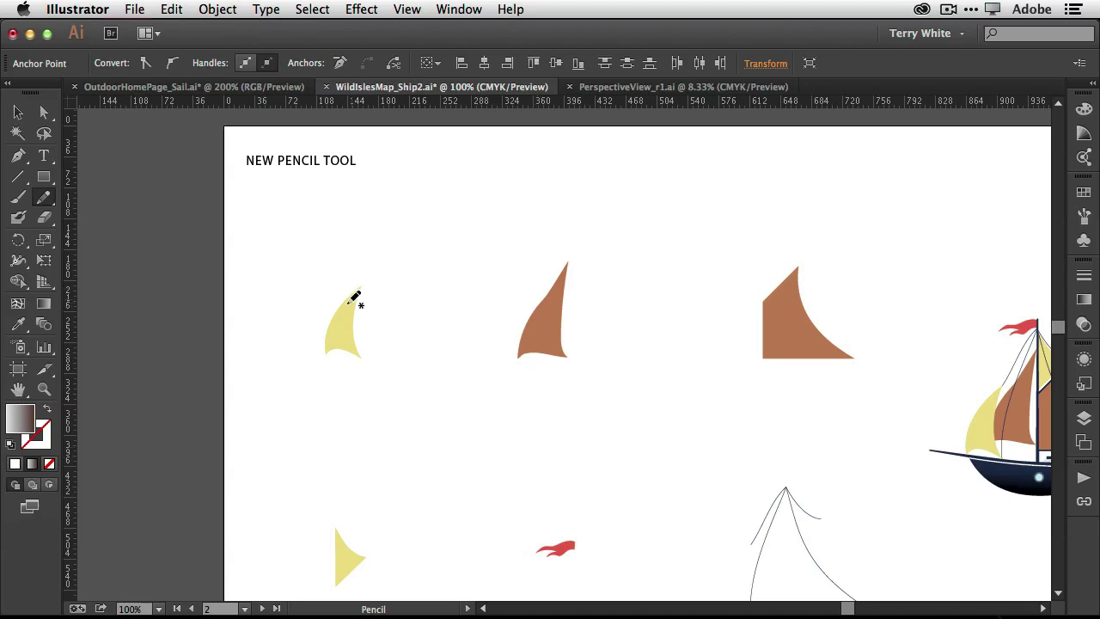
# Step: Draw five thin black pencil arcs between the yellow and brown sails using default colors
pyautogui.moveTo(358, 302); pyautogui.dragTo(337, 356)
pyautogui.moveTo(457, 268)
pyautogui.mouseDown()
pyautogui.moveTo(410, 317)
pyautogui.moveTo(403, 385)
pyautogui.mouseUp()
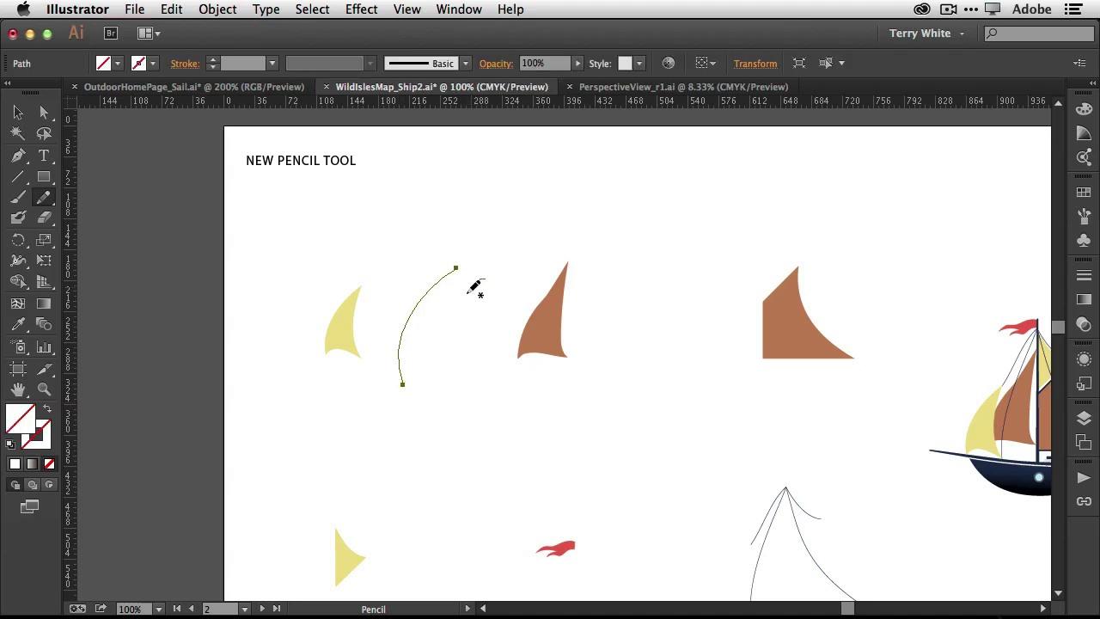
pyautogui.moveTo(468, 294); pyautogui.dragTo(464, 363)
pyautogui.moveTo(457, 277)
pyautogui.mouseDown()
pyautogui.moveTo(418, 339)
pyautogui.moveTo(419, 367)
pyautogui.mouseUp()
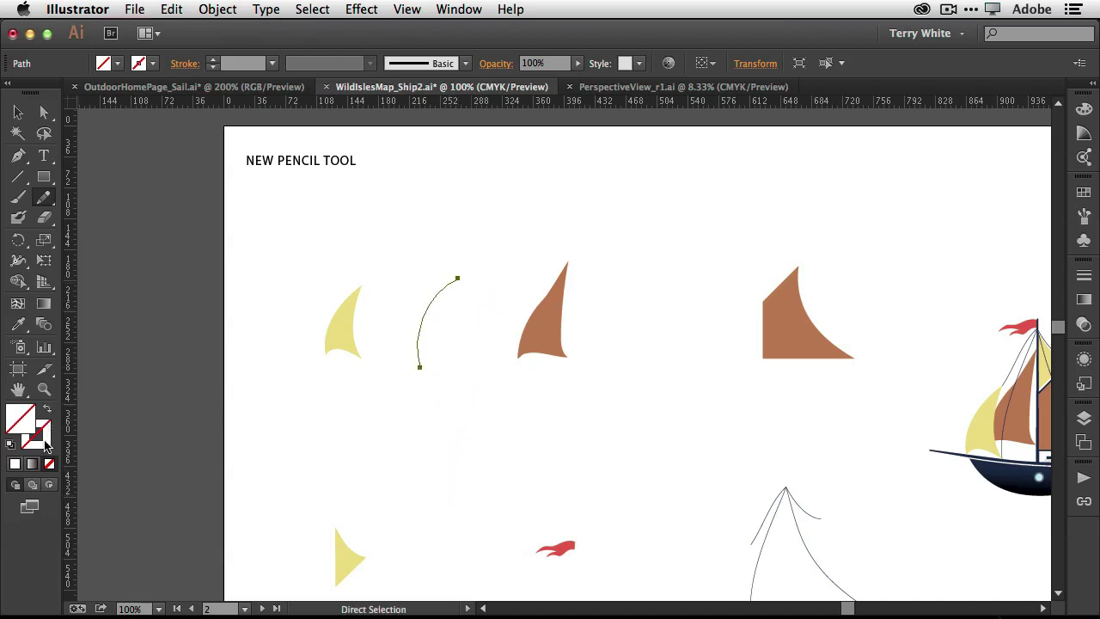
pyautogui.click(10, 443)
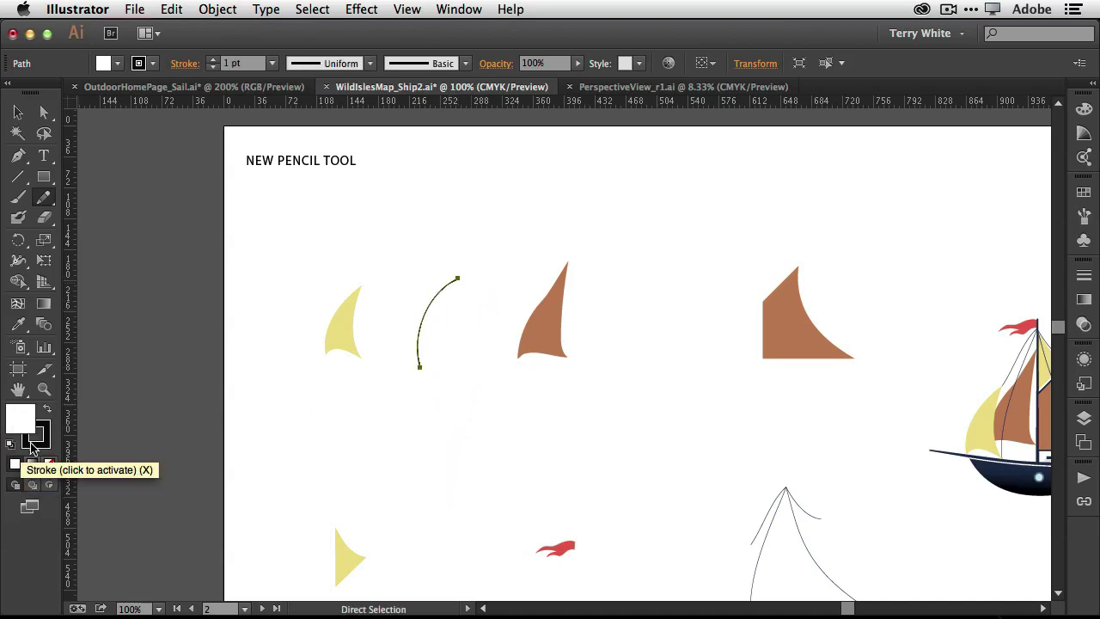
pyautogui.moveTo(493, 287)
pyautogui.mouseDown()
pyautogui.moveTo(473, 318)
pyautogui.moveTo(471, 373)
pyautogui.mouseUp()
pyautogui.moveTo(444, 260)
pyautogui.mouseDown()
pyautogui.moveTo(414, 295)
pyautogui.moveTo(384, 379)
pyautogui.mouseUp()
pyautogui.moveTo(475, 283); pyautogui.dragTo(447, 351)
pyautogui.moveTo(529, 294)
pyautogui.mouseDown()
pyautogui.moveTo(509, 310)
pyautogui.moveTo(482, 369)
pyautogui.moveTo(487, 416)
pyautogui.mouseUp()
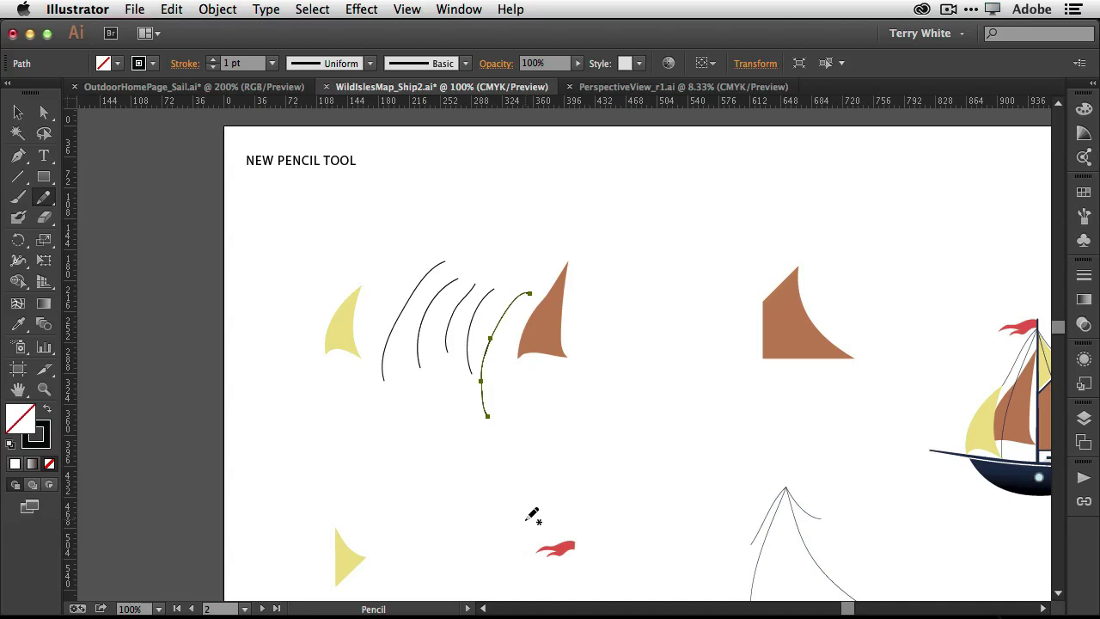
# Step: Undo the extra arcs, leaving one curve, and set the Pencil tool's Fidelity to Smooth
pyautogui.press('super+z')
pyautogui.press('super+z')
pyautogui.press('super+z')
pyautogui.press('super+z')
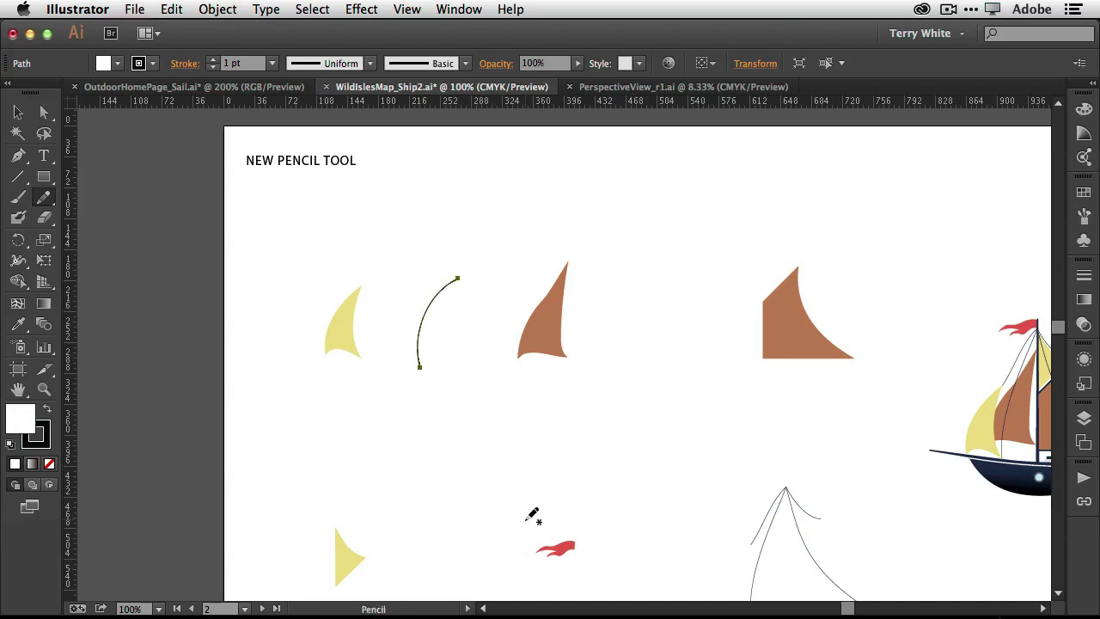
pyautogui.doubleClick(45, 198)
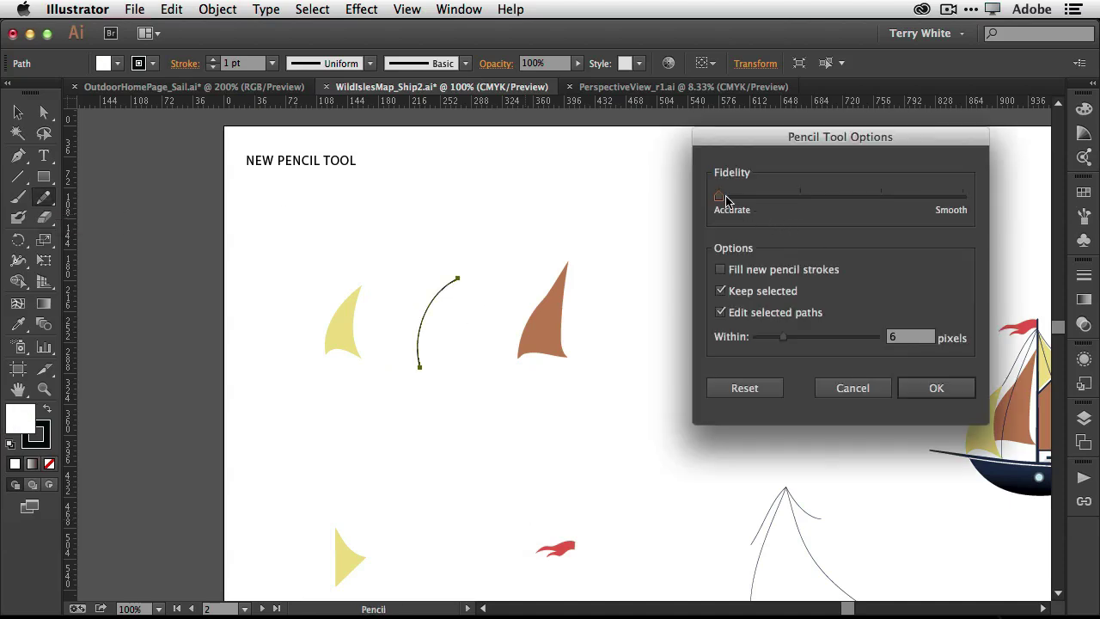
pyautogui.moveTo(737, 202); pyautogui.dragTo(966, 200)
pyautogui.click(938, 387)
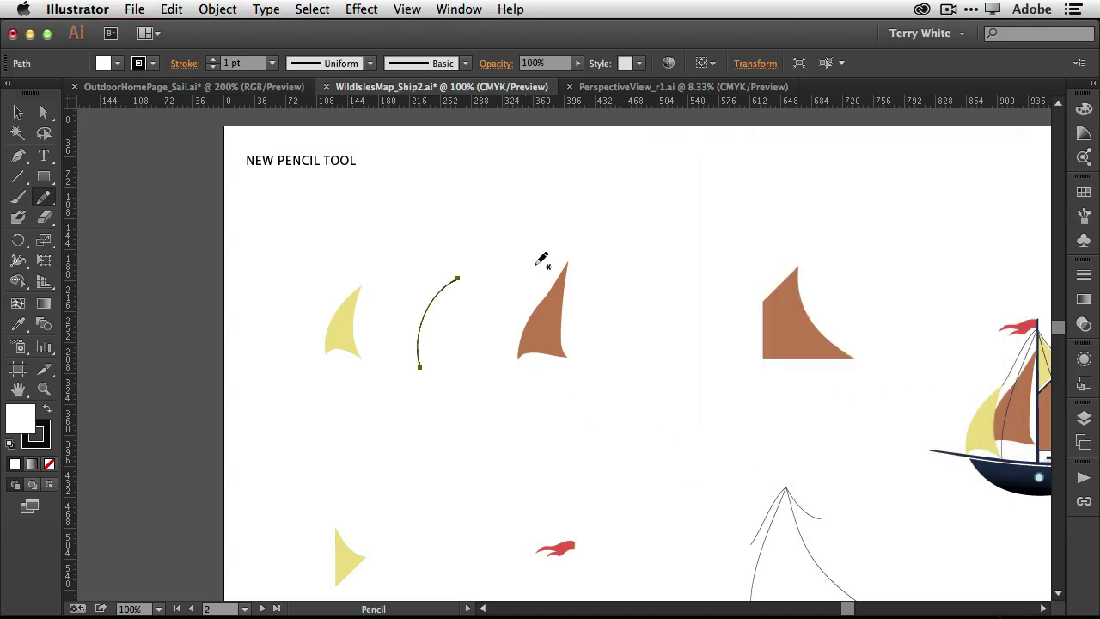
# Step: Draw four more smooth pencil arcs beside the first one between the yellow and brown sails
pyautogui.moveTo(533, 264)
pyautogui.mouseDown()
pyautogui.moveTo(472, 319)
pyautogui.moveTo(474, 378)
pyautogui.mouseUp()
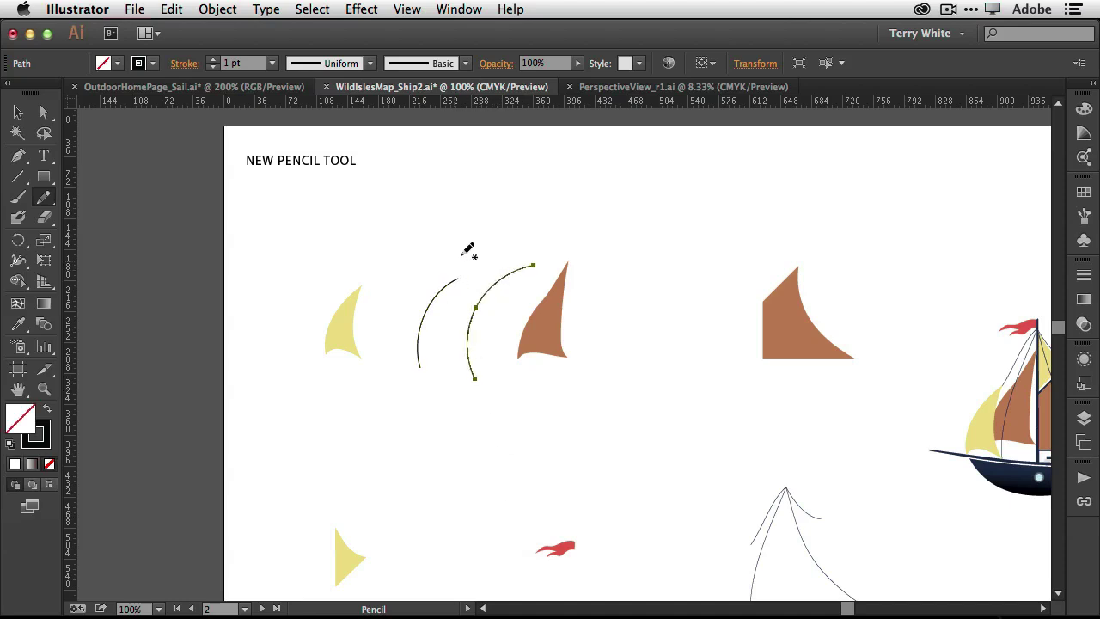
pyautogui.moveTo(471, 251)
pyautogui.mouseDown()
pyautogui.moveTo(415, 285)
pyautogui.moveTo(388, 387)
pyautogui.mouseUp()
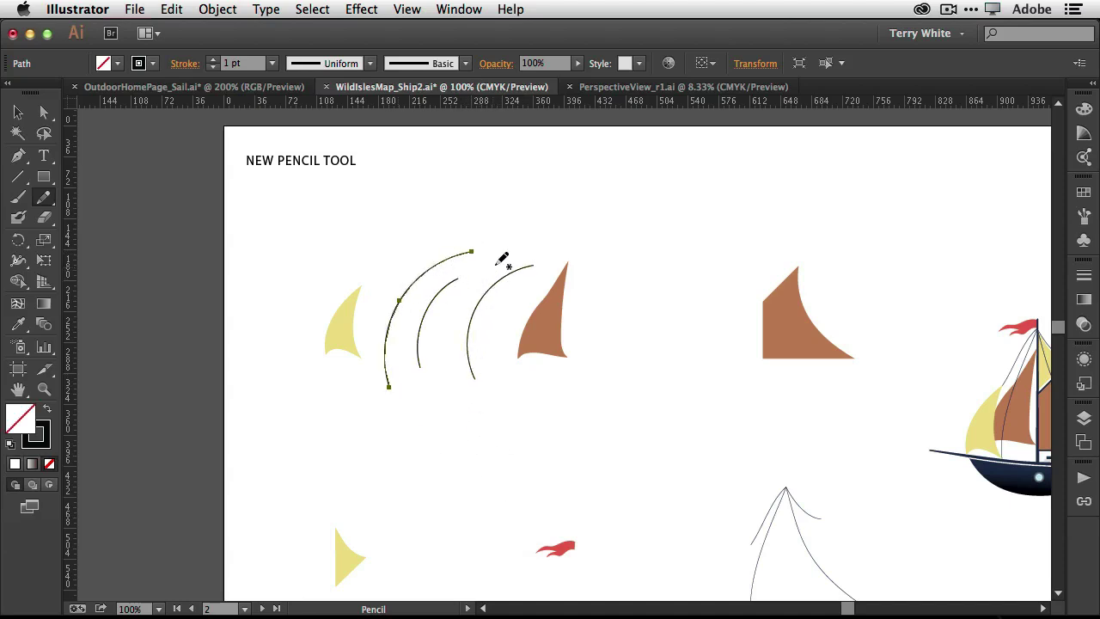
pyautogui.moveTo(501, 262)
pyautogui.mouseDown()
pyautogui.moveTo(448, 335)
pyautogui.moveTo(448, 393)
pyautogui.mouseUp()
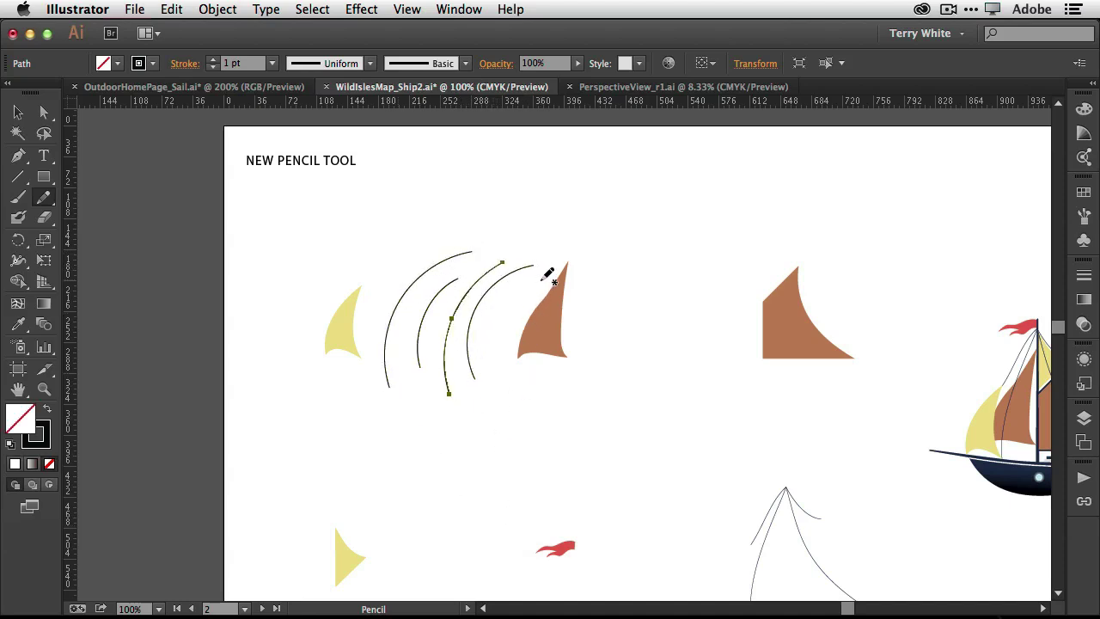
pyautogui.moveTo(541, 280); pyautogui.dragTo(496, 388)
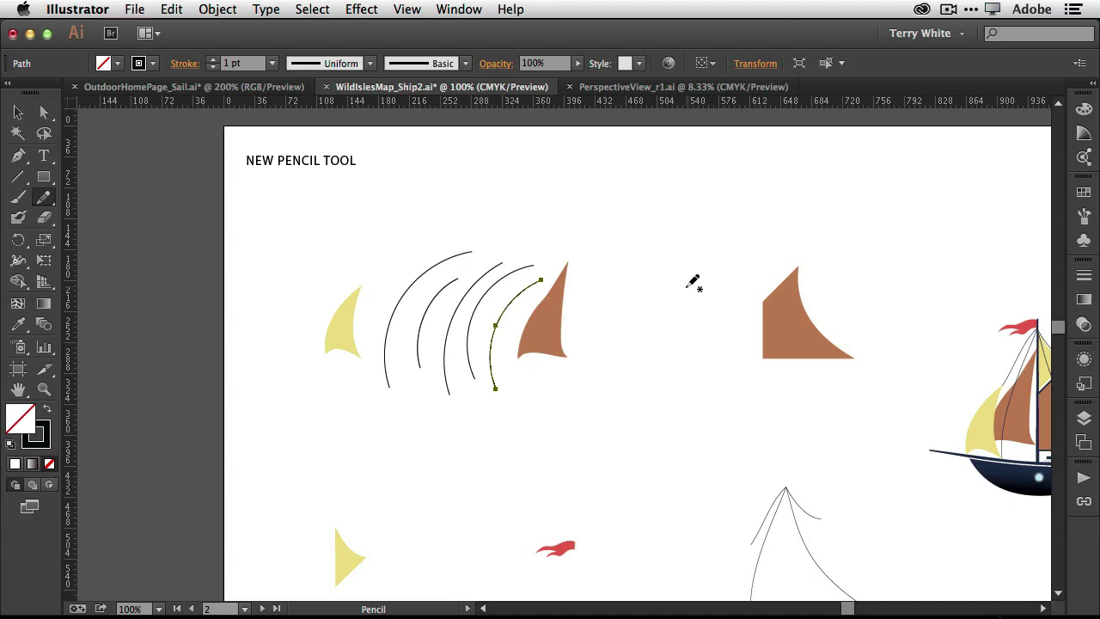
# Step: Draw one pencil path with a curved left edge, a straight bottom and a vertical right edge
pyautogui.moveTo(685, 285)
pyautogui.mouseDown()
pyautogui.moveTo(660, 306)
pyautogui.moveTo(621, 404)
pyautogui.mouseUp()
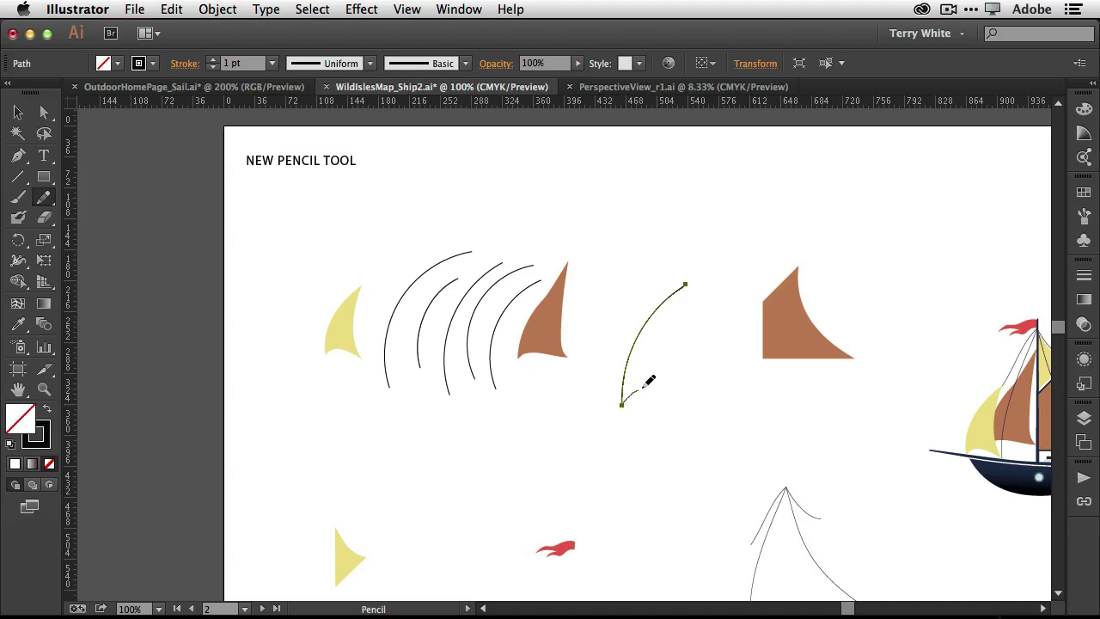
pyautogui.moveTo(653, 380)
pyautogui.mouseDown()
pyautogui.moveTo(689, 379)
pyautogui.moveTo(735, 397)
pyautogui.mouseUp()
pyautogui.moveTo(736, 397); pyautogui.dragTo(924, 396)
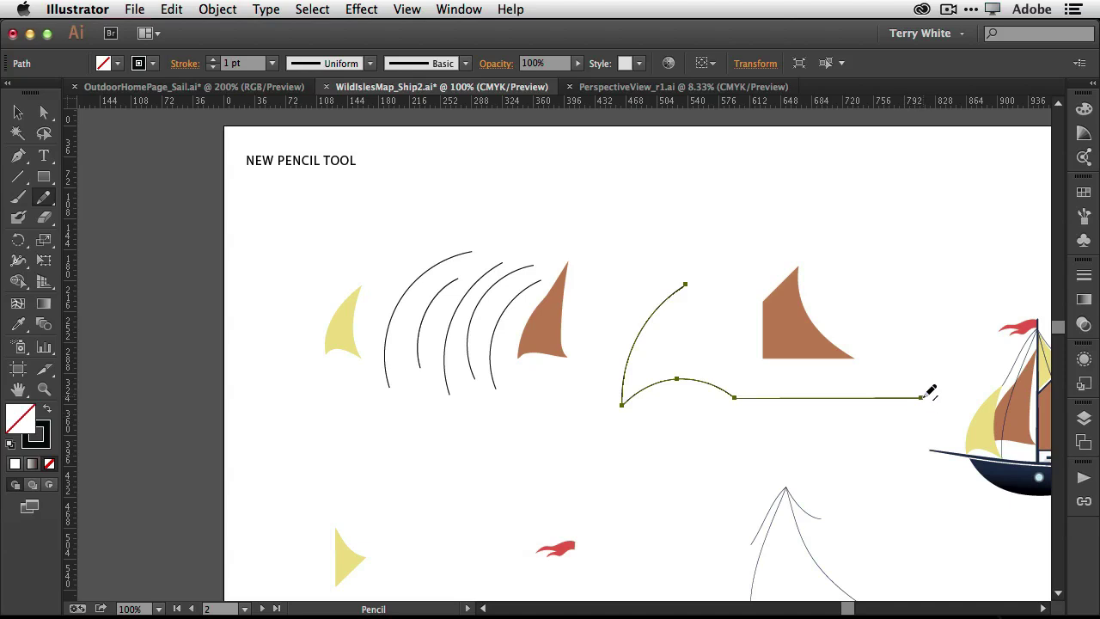
pyautogui.moveTo(924, 397); pyautogui.dragTo(925, 245)
# Step: Undo the last two segments, redraw the bottom and right edges, and arc the top back leftward
pyautogui.press('super+z')
pyautogui.press('super+z')
pyautogui.moveTo(740, 389); pyautogui.dragTo(931, 389)
pyautogui.moveTo(933, 392); pyautogui.dragTo(929, 229)
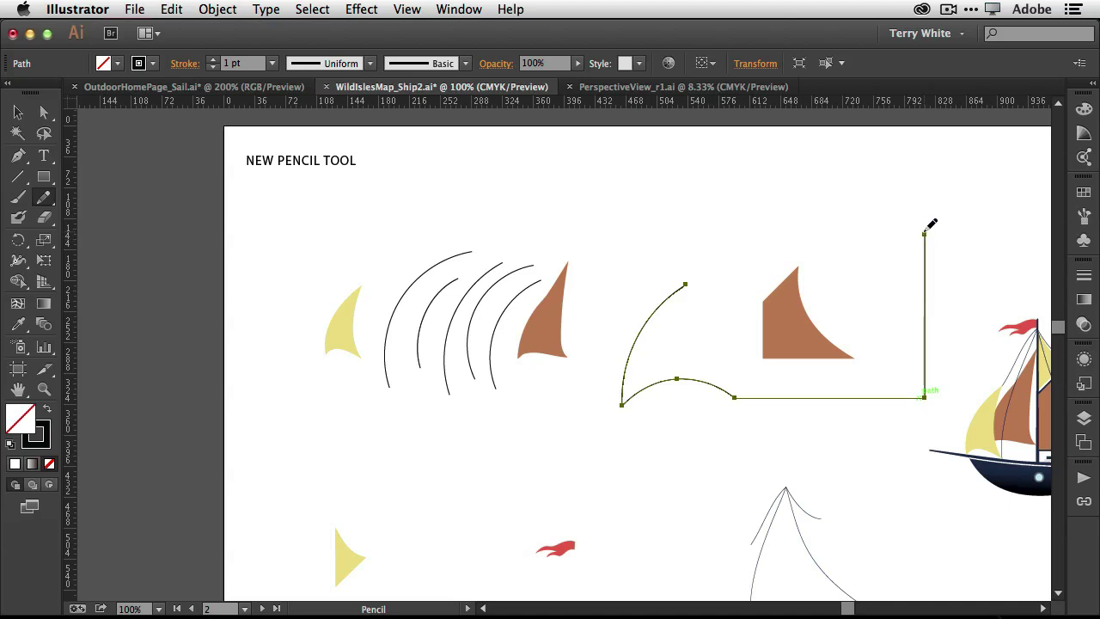
pyautogui.moveTo(930, 228)
pyautogui.mouseDown()
pyautogui.moveTo(889, 200)
pyautogui.moveTo(839, 190)
pyautogui.moveTo(774, 202)
pyautogui.moveTo(691, 279)
pyautogui.mouseUp()
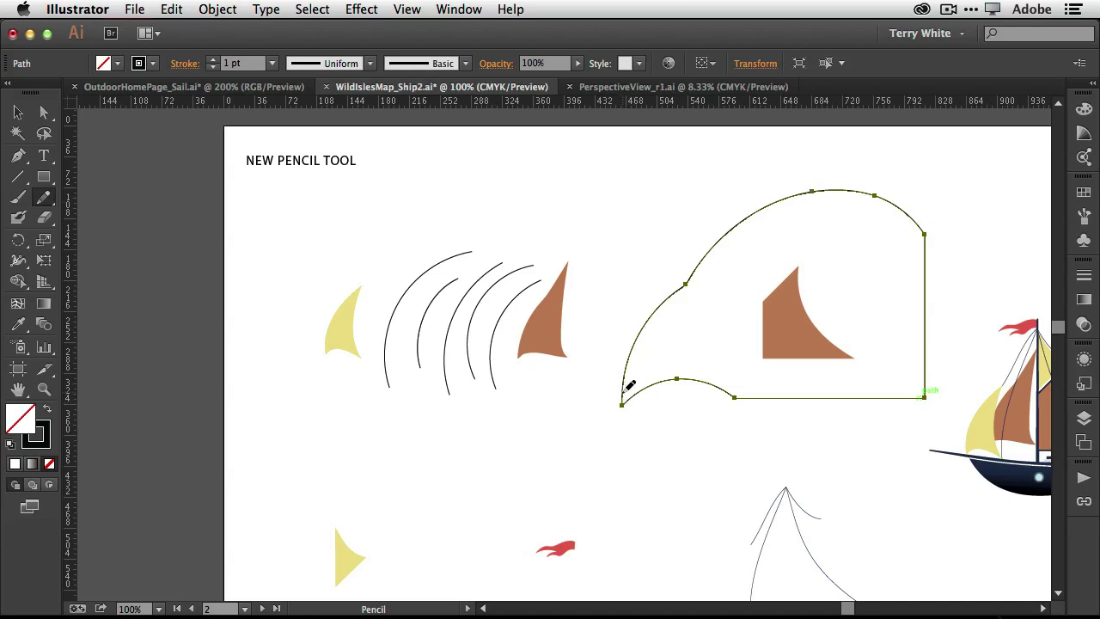
# Step: Redraw the outline's left side as a long curve sweeping from the top to the lower left
pyautogui.moveTo(627, 390)
pyautogui.mouseDown()
pyautogui.moveTo(641, 313)
pyautogui.moveTo(696, 241)
pyautogui.moveTo(757, 195)
pyautogui.moveTo(812, 186)
pyautogui.mouseUp()
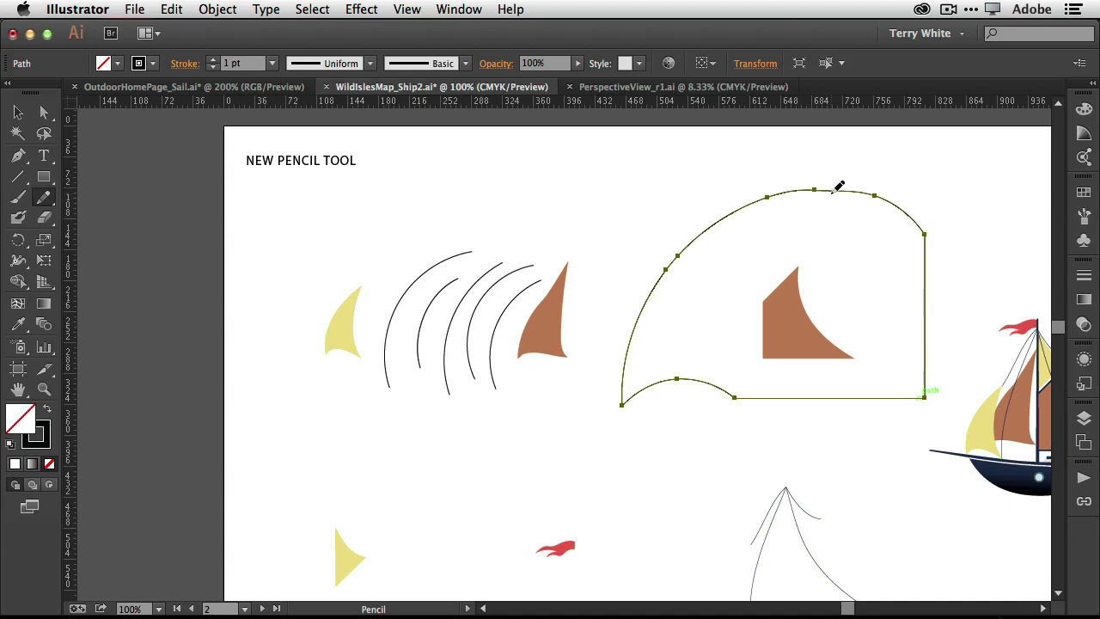
pyautogui.moveTo(821, 190)
pyautogui.mouseDown()
pyautogui.moveTo(729, 275)
pyautogui.moveTo(692, 348)
pyautogui.moveTo(698, 382)
pyautogui.mouseUp()
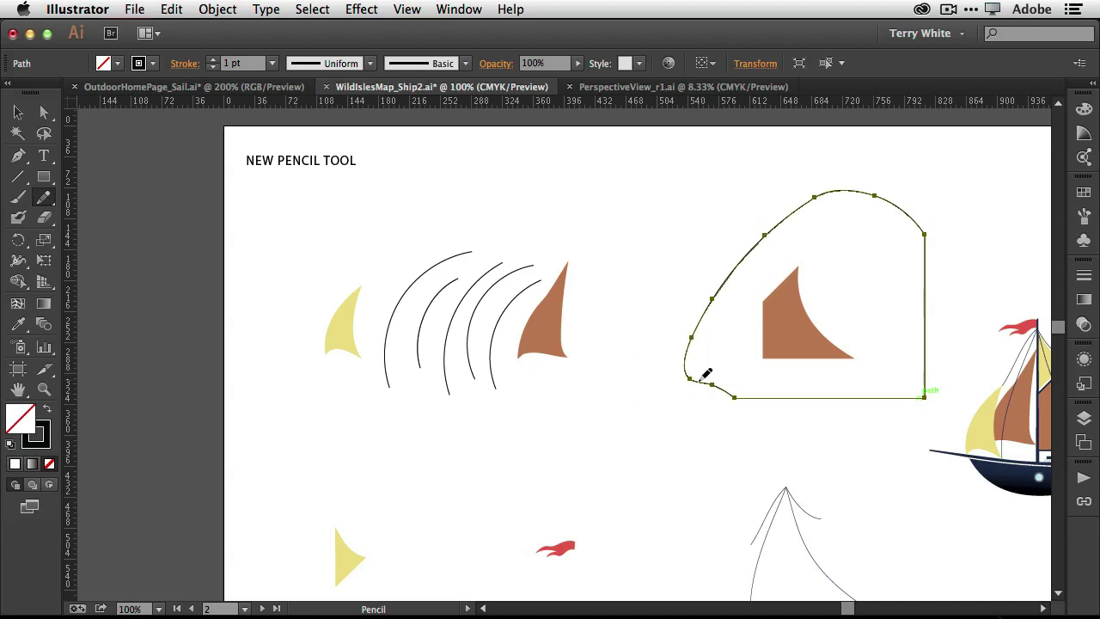
pyautogui.moveTo(749, 247); pyautogui.dragTo(736, 389)
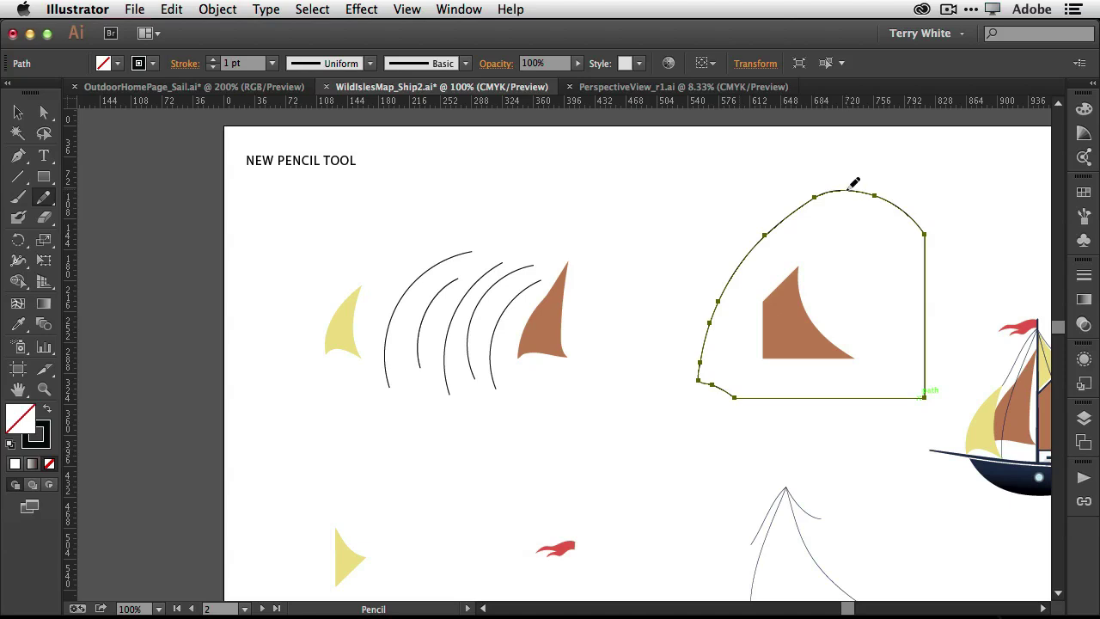
pyautogui.moveTo(830, 189)
pyautogui.mouseDown()
pyautogui.moveTo(720, 225)
pyautogui.moveTo(658, 285)
pyautogui.moveTo(626, 348)
pyautogui.moveTo(615, 422)
pyautogui.moveTo(696, 375)
pyautogui.mouseUp()
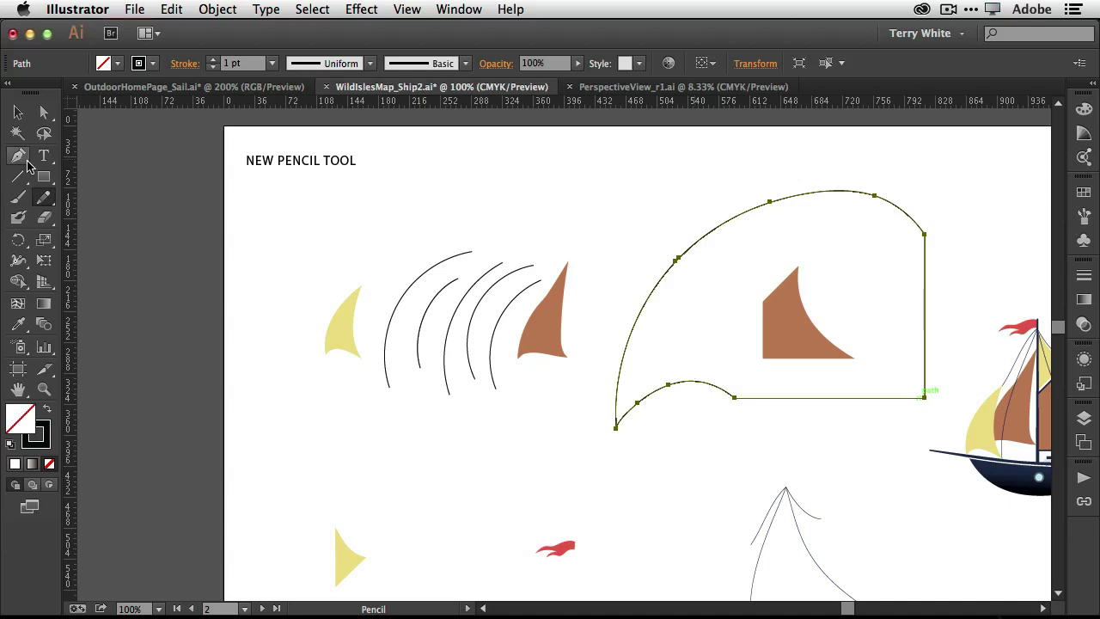
# Step: With the Anchor Point tool, bend the outline's bottom edge up and its right edge inward
pyautogui.click(17, 156)
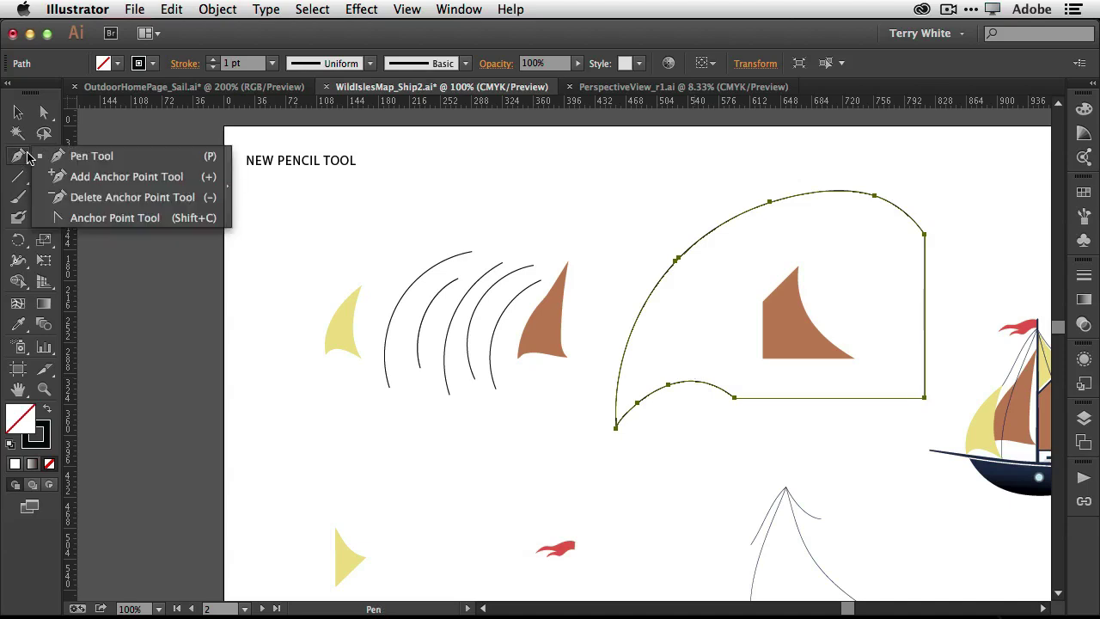
pyautogui.click(115, 217)
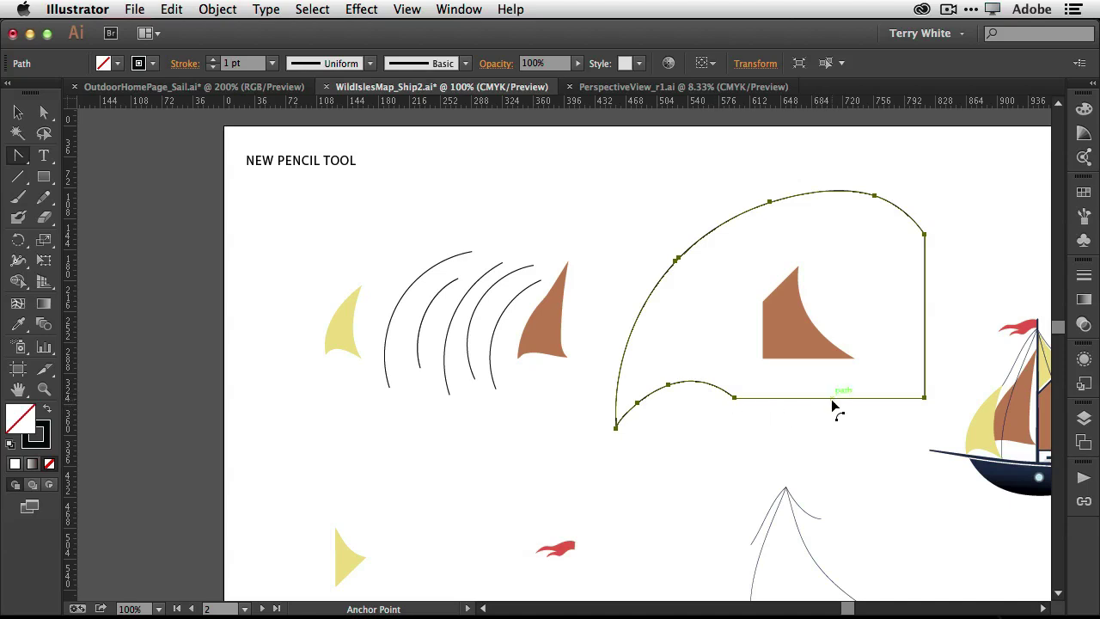
pyautogui.moveTo(831, 398); pyautogui.dragTo(836, 380)
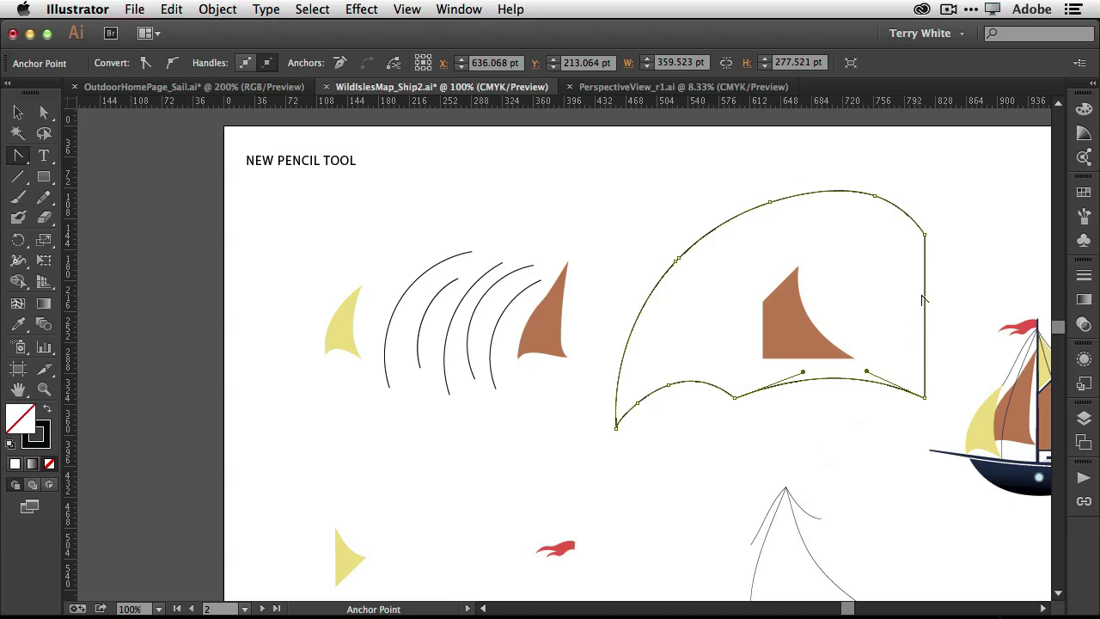
pyautogui.moveTo(923, 299); pyautogui.dragTo(883, 300)
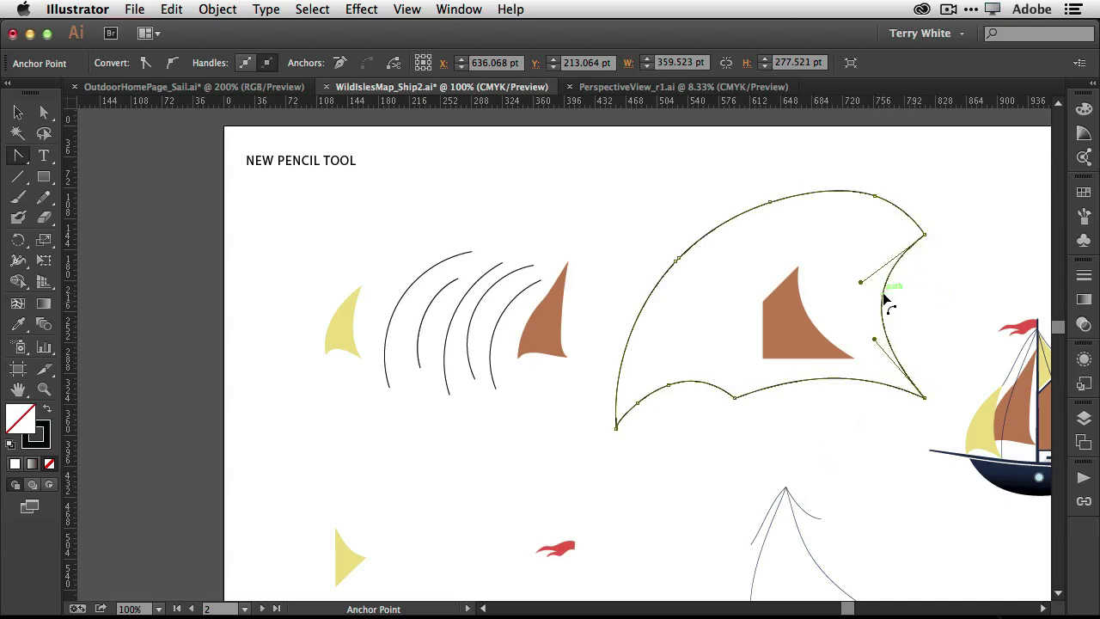
# Step: Curve the leading edge of the ship's yellow sail
pyautogui.click(970, 425)
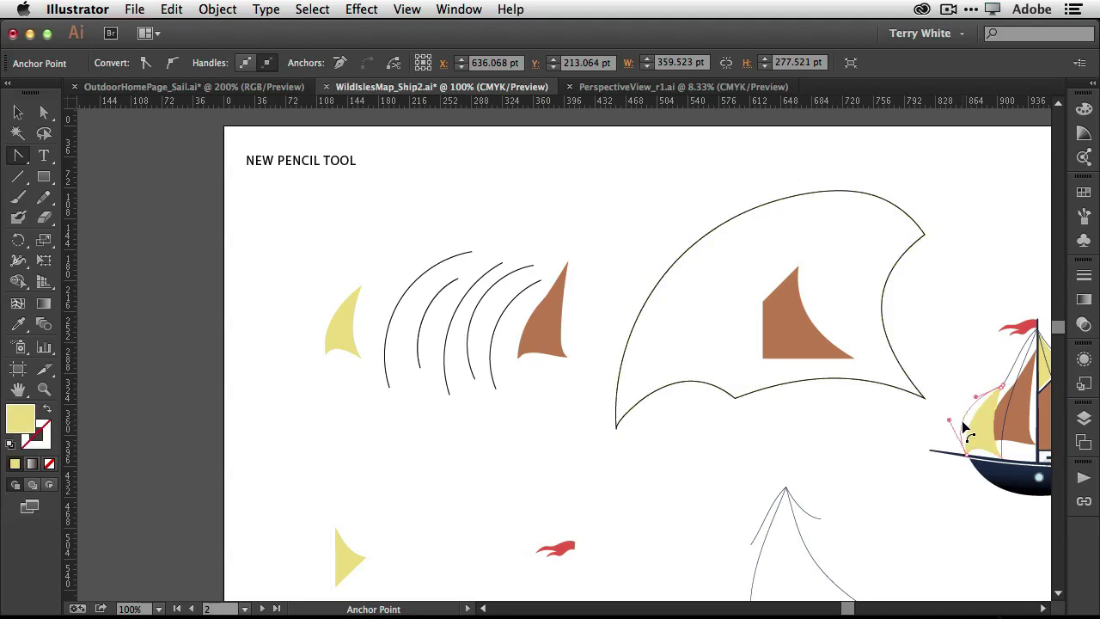
pyautogui.moveTo(968, 423); pyautogui.dragTo(953, 421)
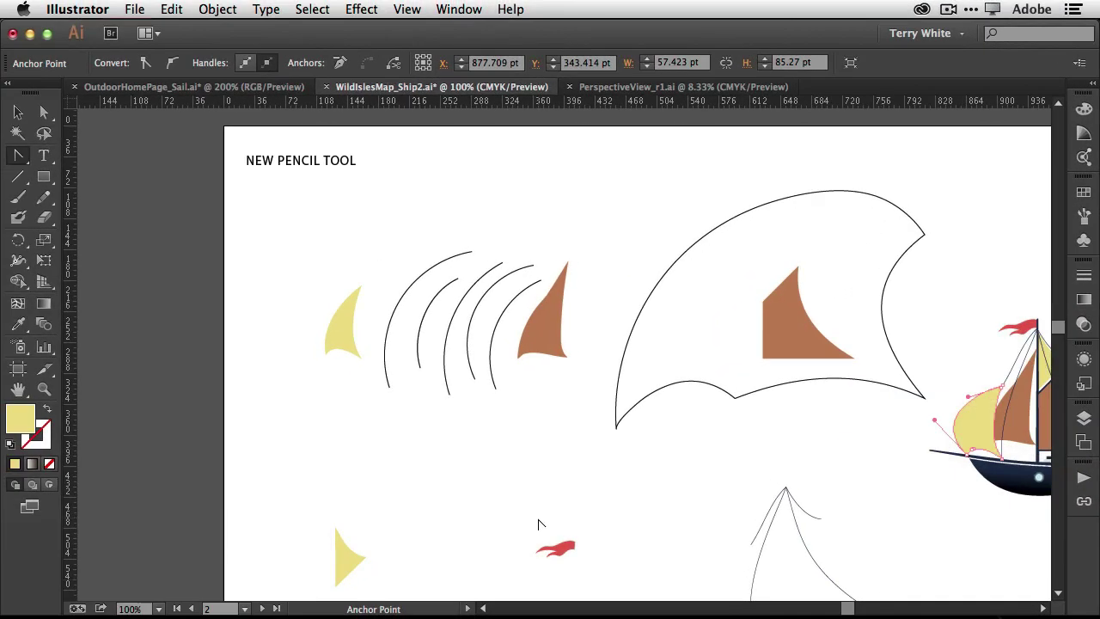
pyautogui.moveTo(19, 156); pyautogui.dragTo(73, 158)
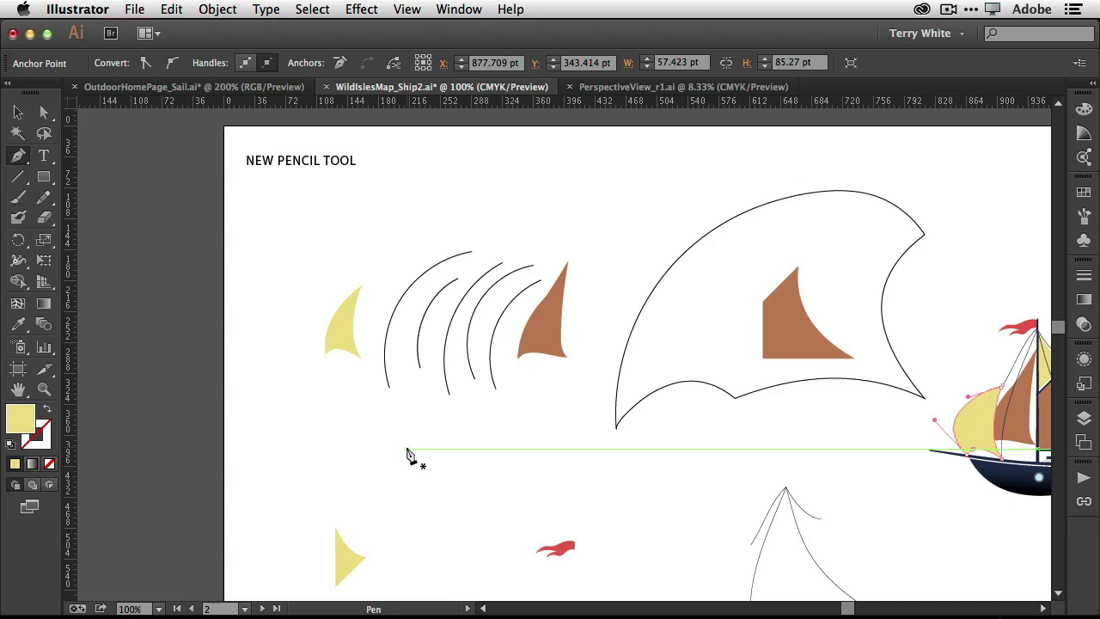
# Step: Start a new custom tools panel from Window > Tools and name it after the presenter
pyautogui.click(469, 11)
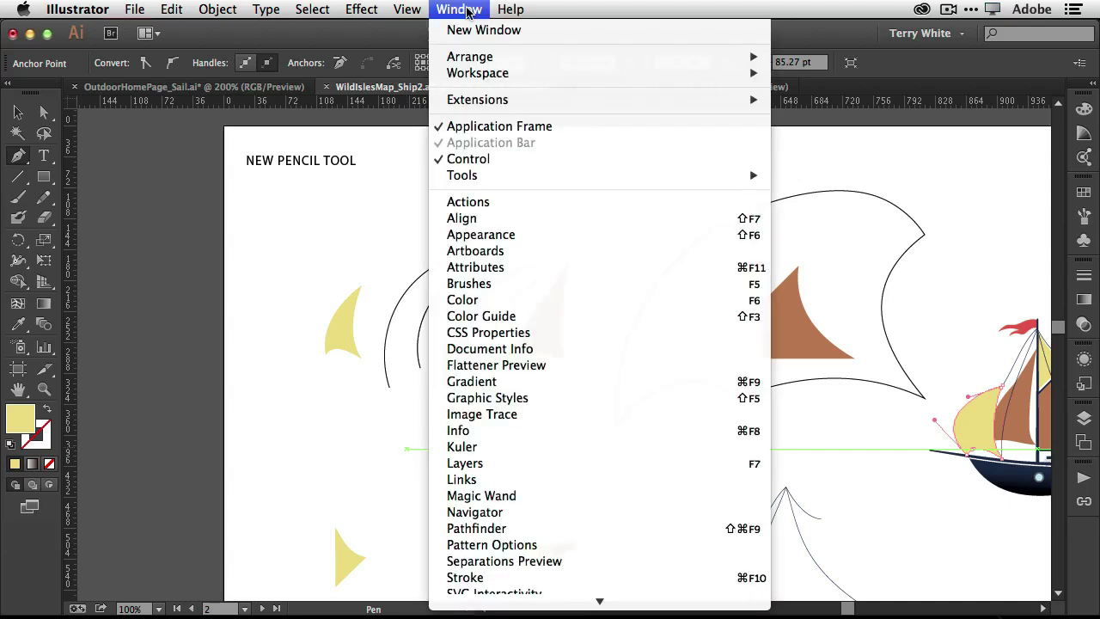
pyautogui.moveTo(528, 178)
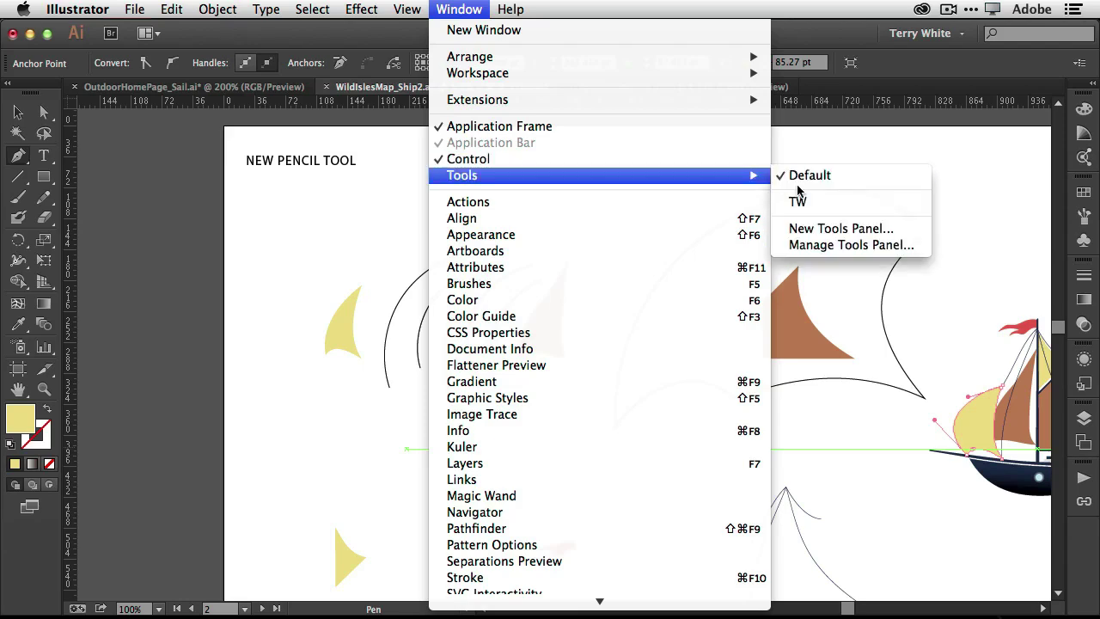
pyautogui.click(842, 231)
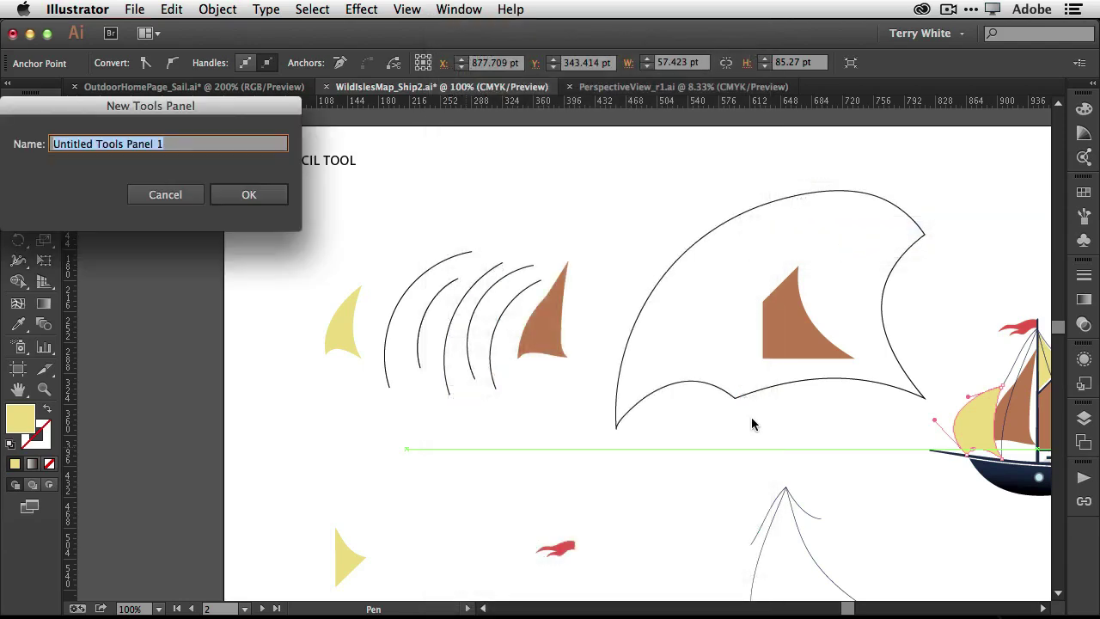
pyautogui.write('Ter')
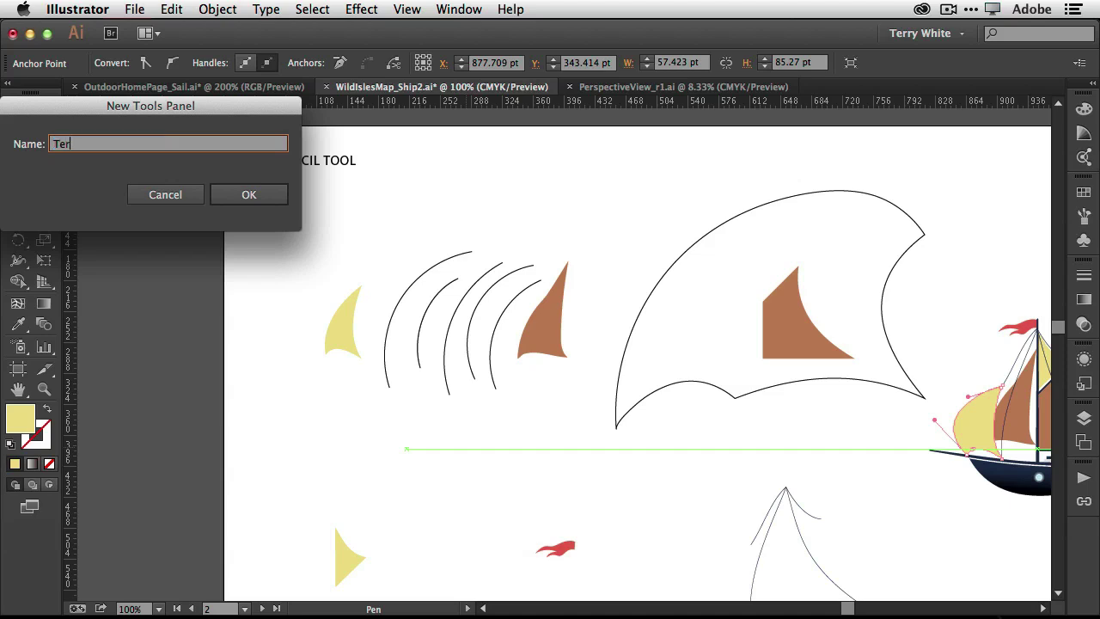
pyautogui.write('ry White')
# Step: Create the named panel and add the Pencil and Type tools to it
pyautogui.click(248, 194)
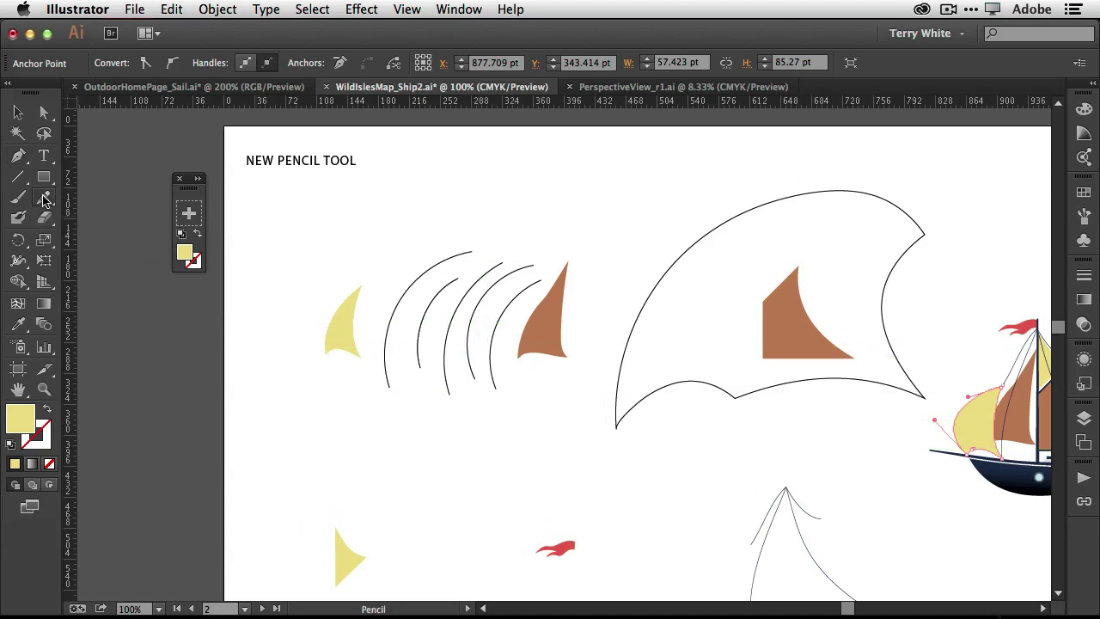
pyautogui.moveTo(44, 197)
pyautogui.mouseDown()
pyautogui.moveTo(157, 212)
pyautogui.moveTo(75, 182)
pyautogui.moveTo(86, 214)
pyautogui.moveTo(140, 197)
pyautogui.moveTo(38, 200)
pyautogui.moveTo(189, 213)
pyautogui.mouseUp()
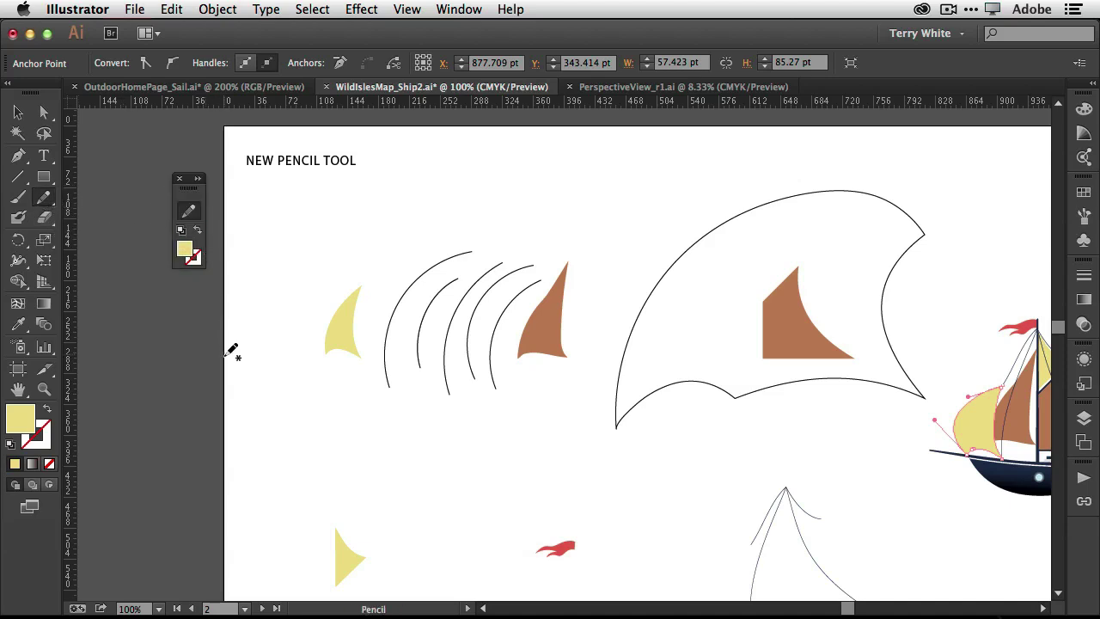
pyautogui.press('super')
pyautogui.click(47, 162)
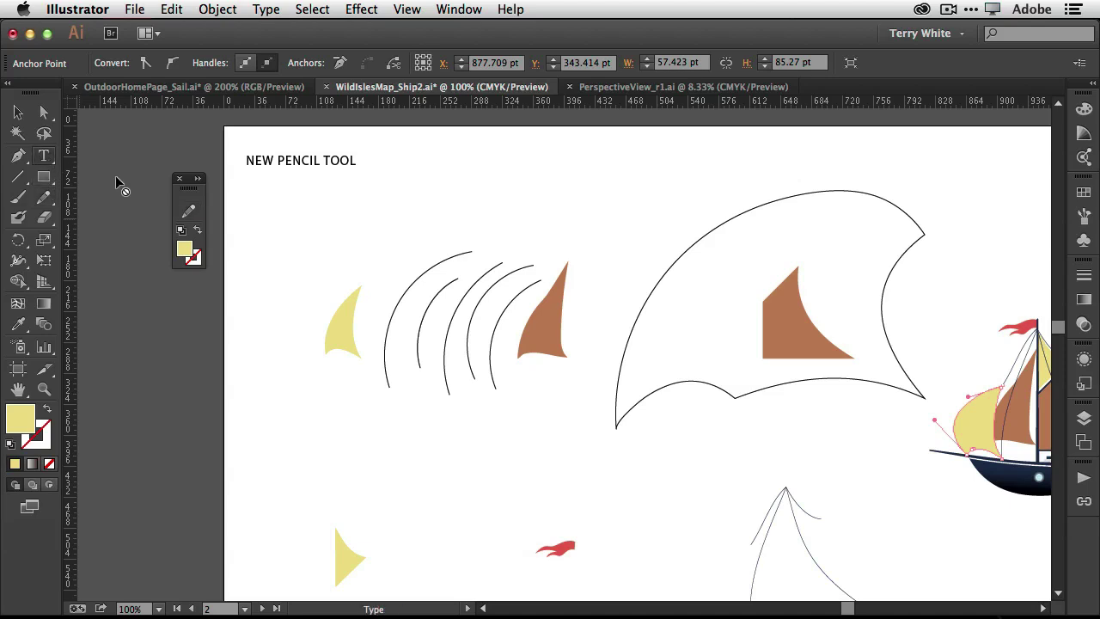
pyautogui.moveTo(193, 228); pyautogui.dragTo(191, 230)
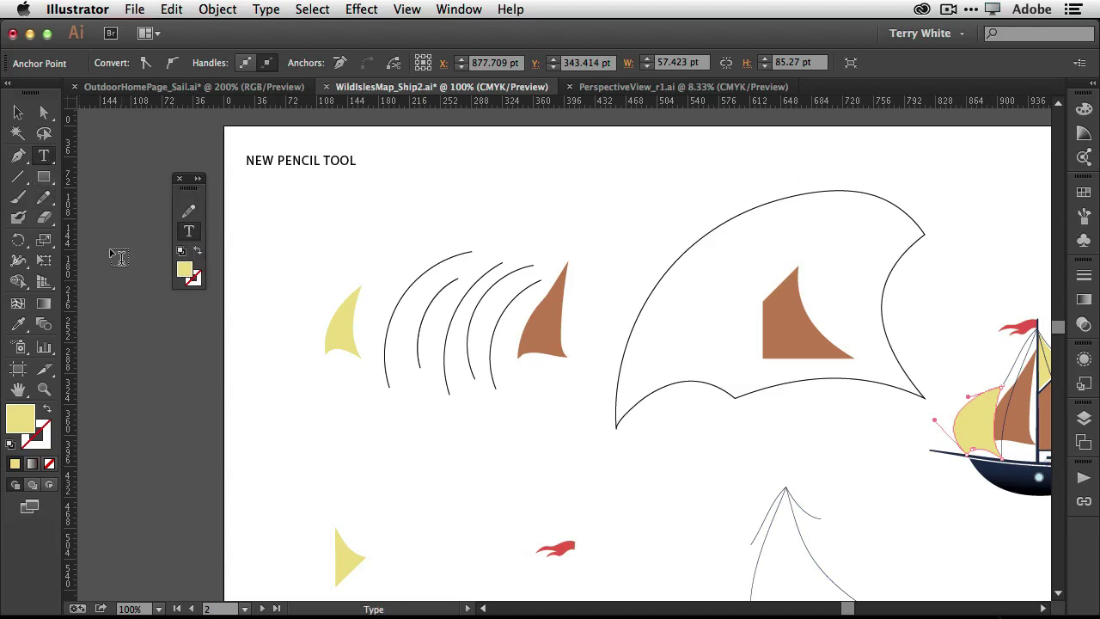
# Step: Add the Anchor Point and Width tools to the custom tools panel
pyautogui.press('super')
pyautogui.click(17, 156)
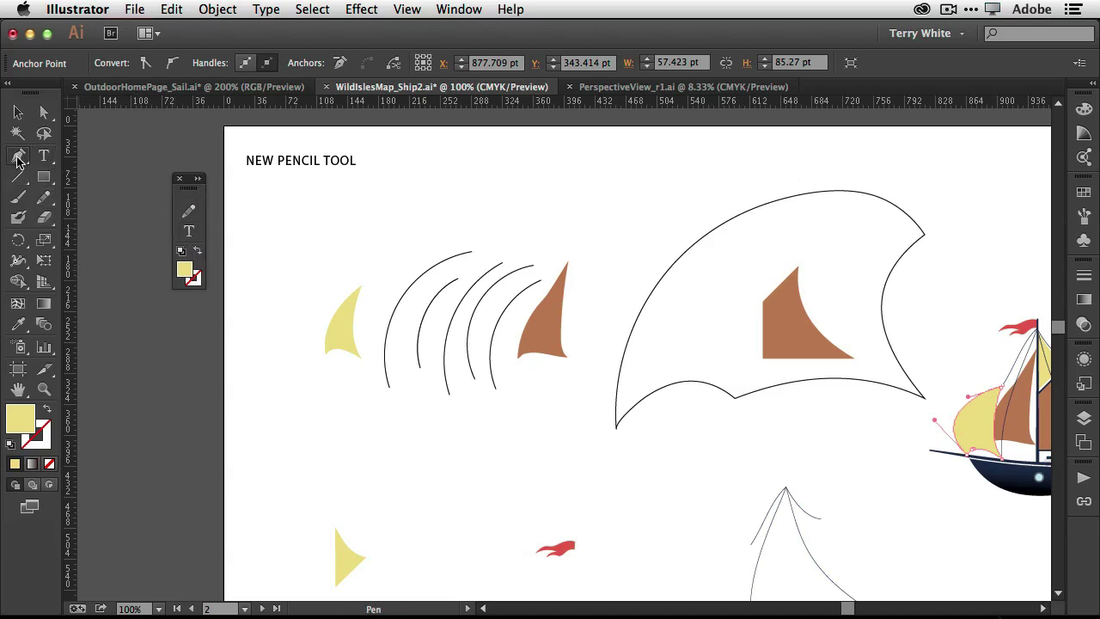
pyautogui.moveTo(54, 202); pyautogui.dragTo(60, 219)
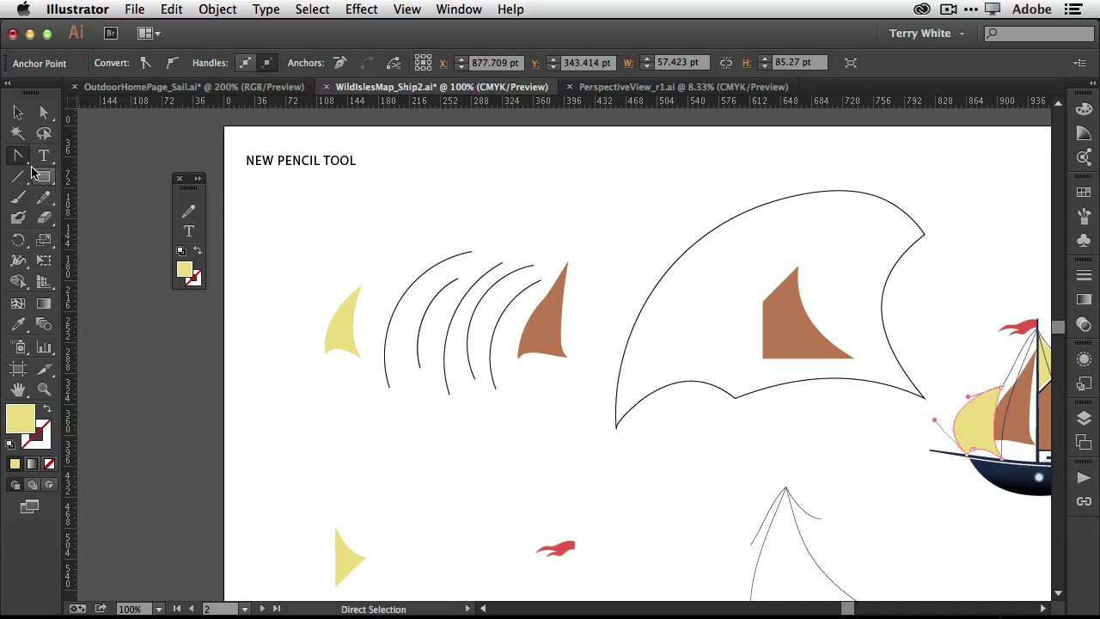
pyautogui.moveTo(83, 182); pyautogui.dragTo(191, 232)
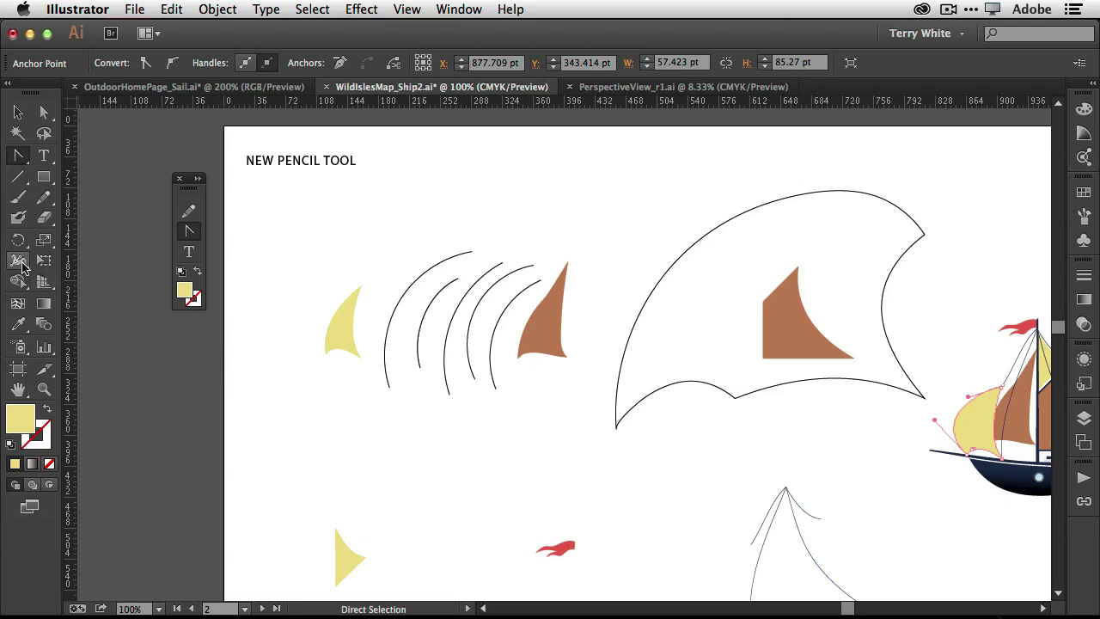
pyautogui.moveTo(19, 261)
pyautogui.mouseDown()
pyautogui.moveTo(170, 249)
pyautogui.moveTo(149, 225)
pyautogui.moveTo(41, 273)
pyautogui.moveTo(15, 264)
pyautogui.mouseUp()
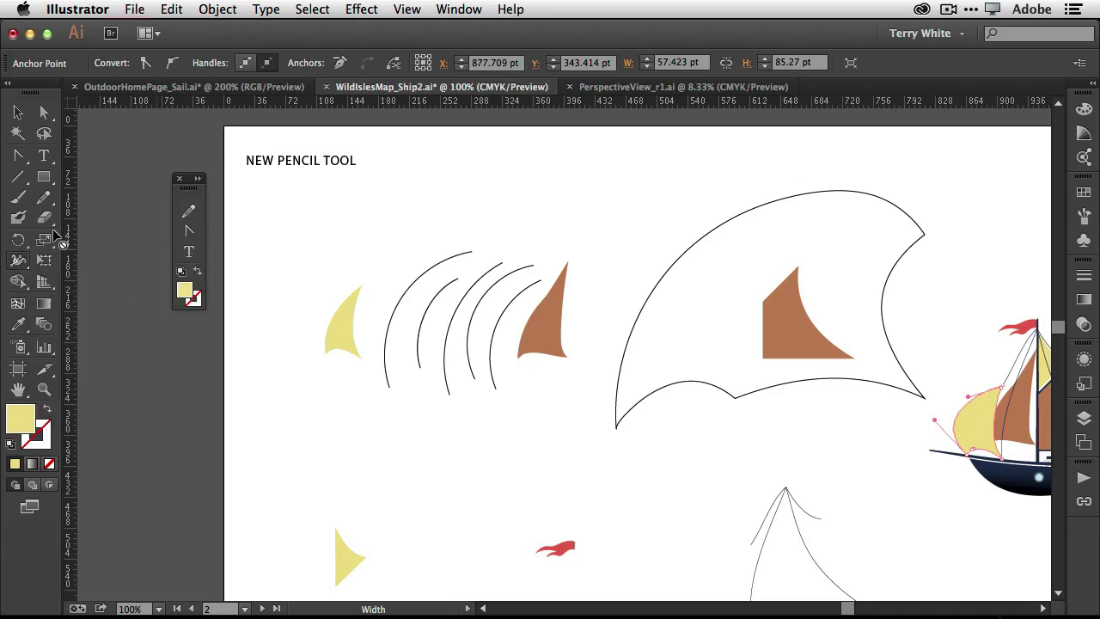
pyautogui.moveTo(191, 271); pyautogui.dragTo(191, 274)
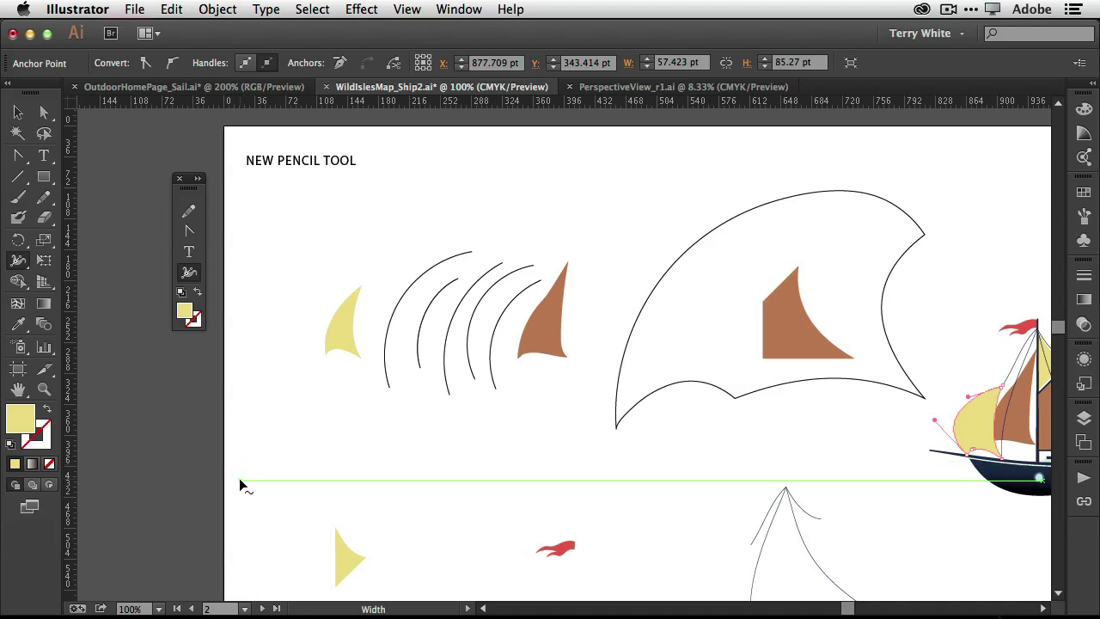
pyautogui.click(469, 10)
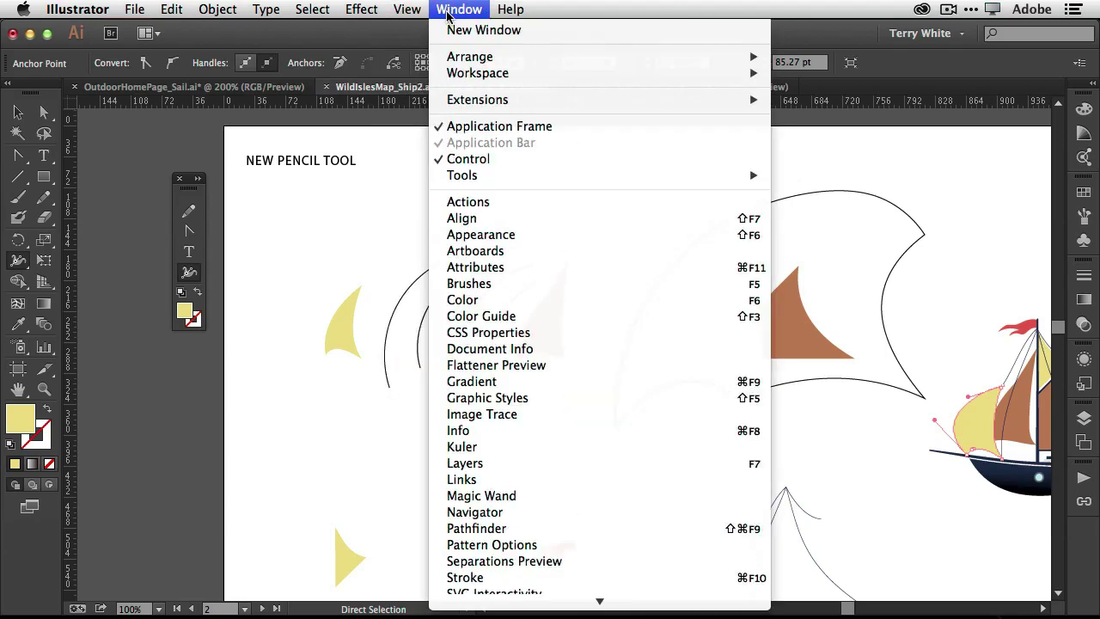
# Step: Hide the default Tools panel from the Window menu, then bring it back
pyautogui.moveTo(600, 600)
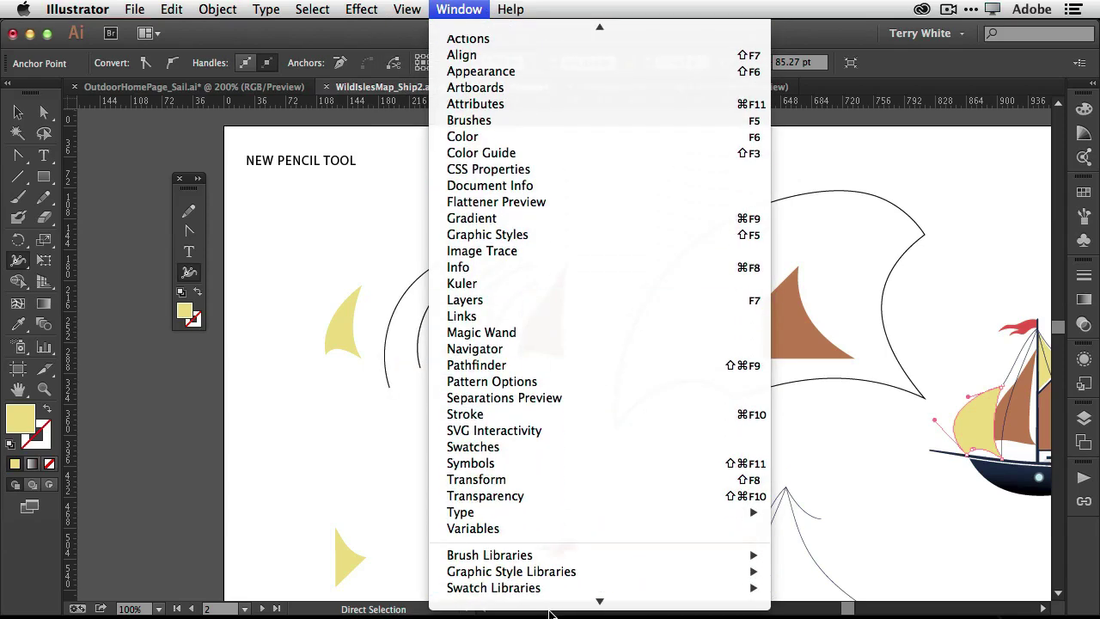
pyautogui.scroll(10, 530, 384)
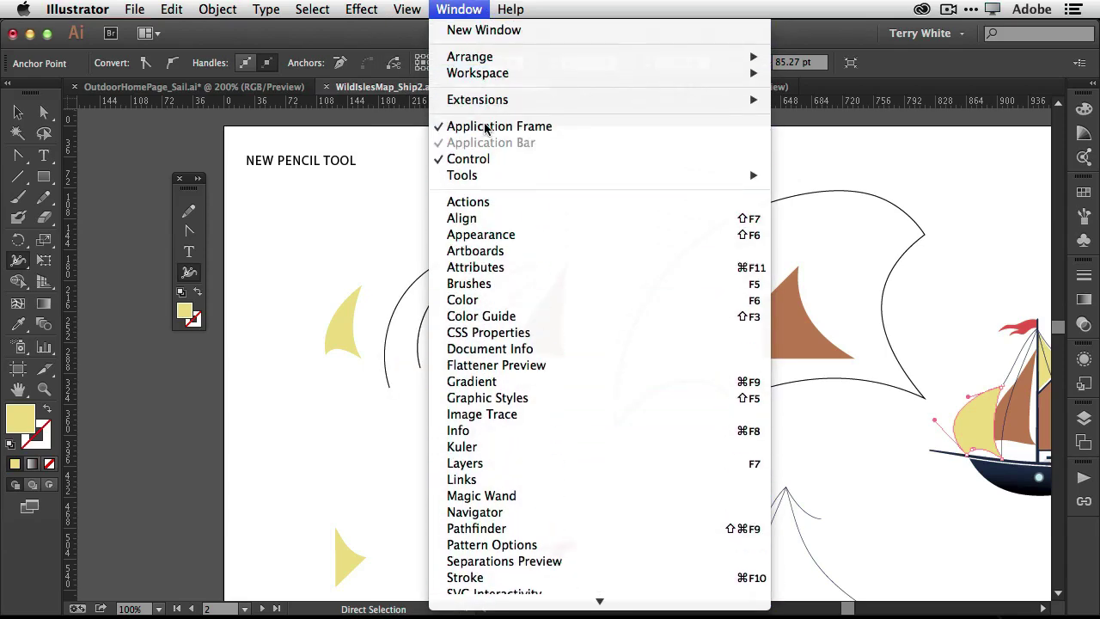
pyautogui.moveTo(497, 176)
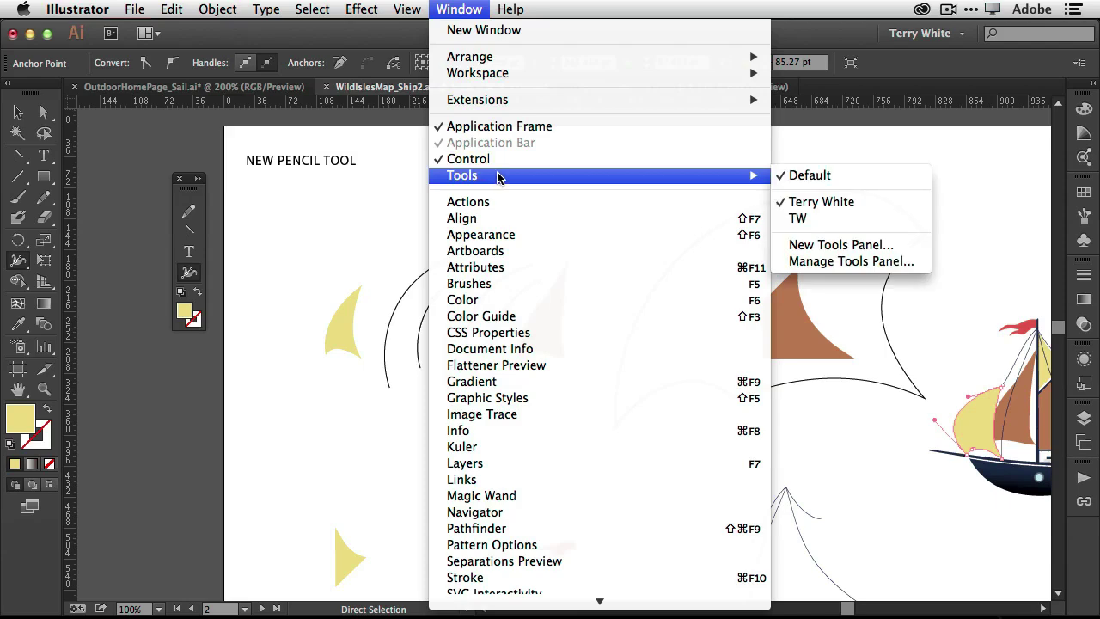
pyautogui.click(855, 176)
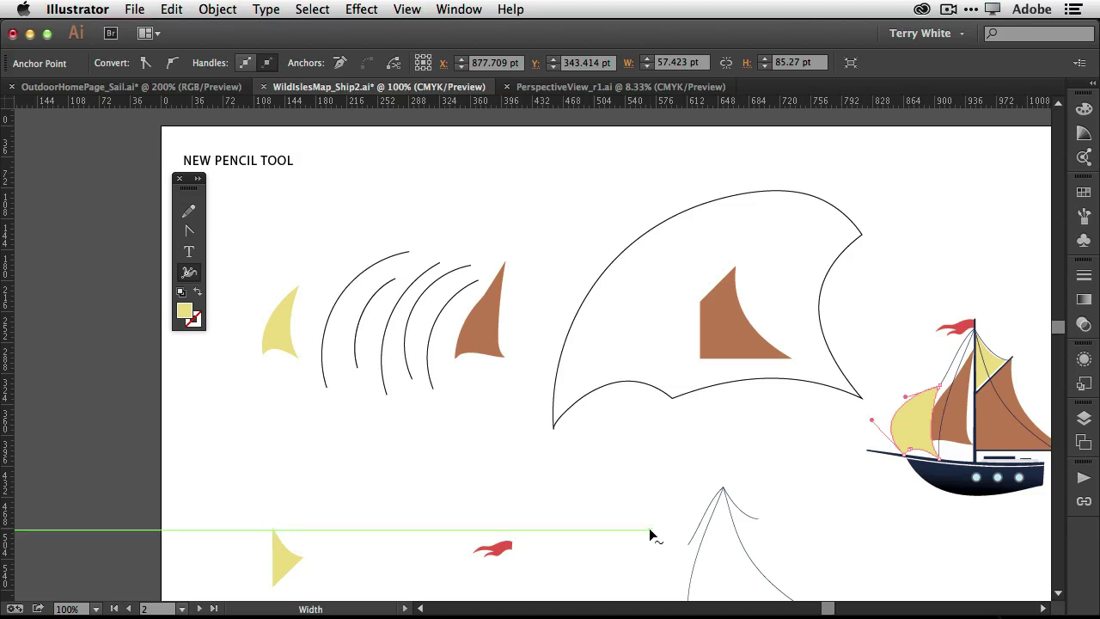
pyautogui.click(475, 12)
pyautogui.moveTo(503, 175)
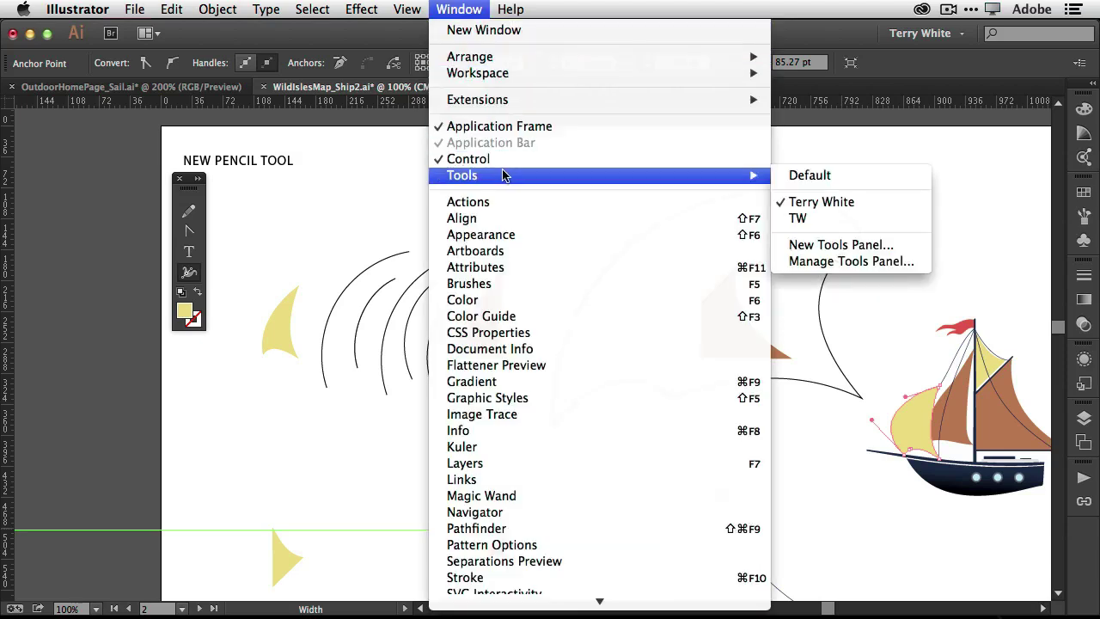
pyautogui.click(846, 184)
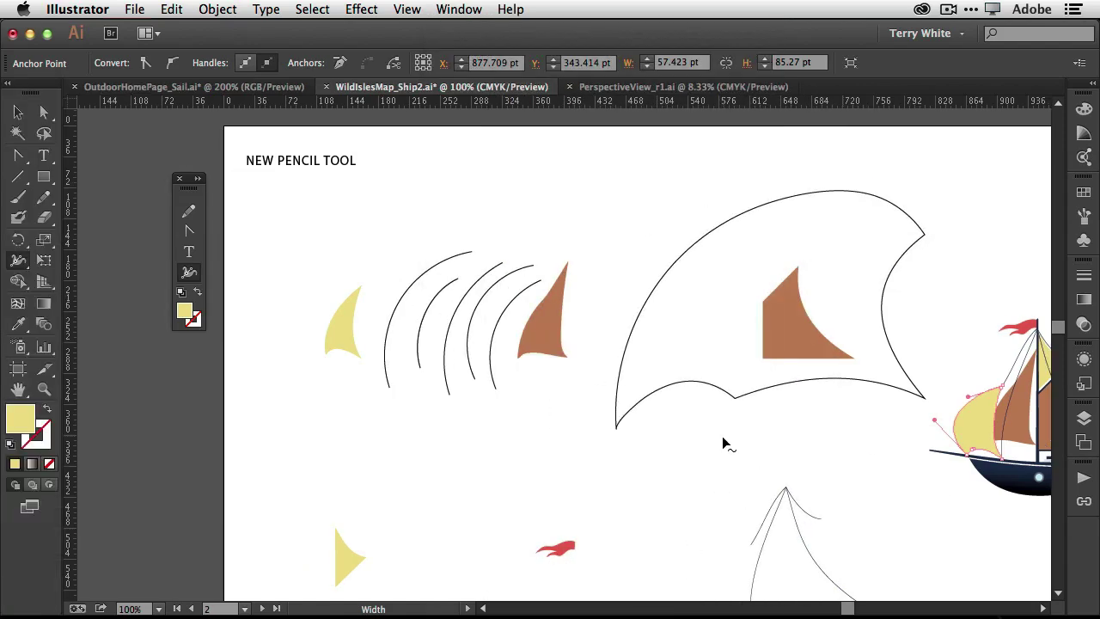
# Step: Close the floating custom panel and open the saved custom tools panel preset instead
pyautogui.click(179, 179)
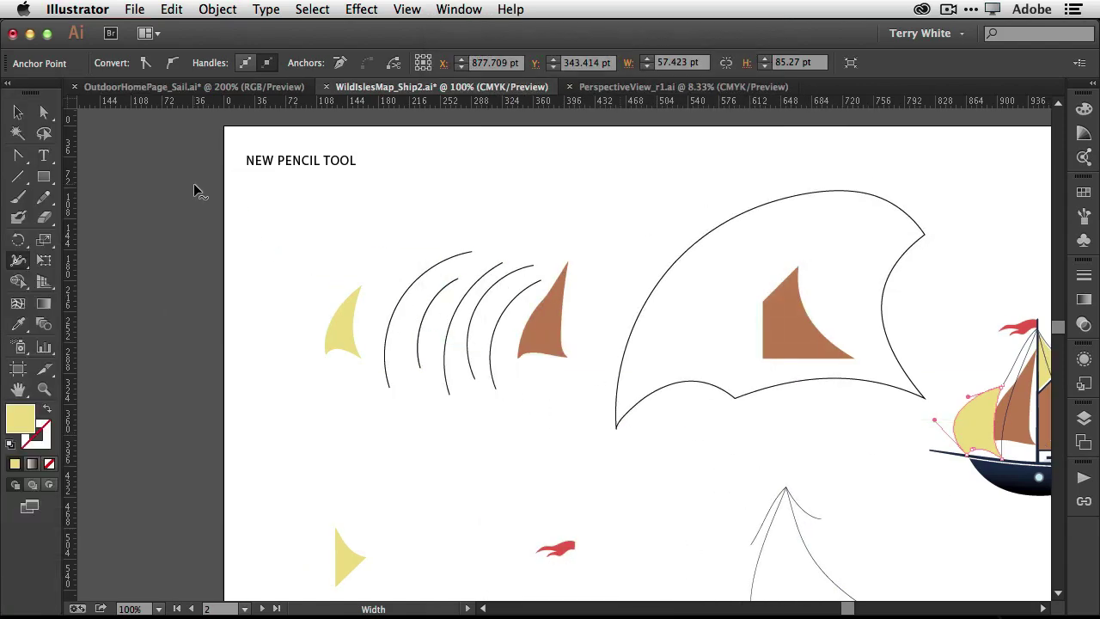
pyautogui.click(469, 15)
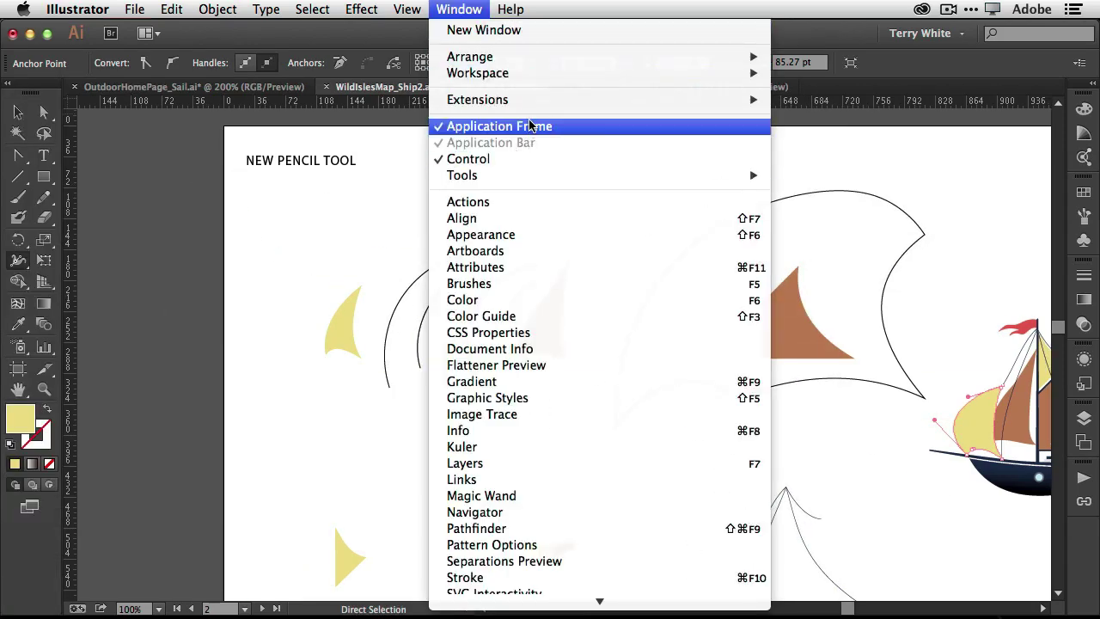
pyautogui.moveTo(555, 175)
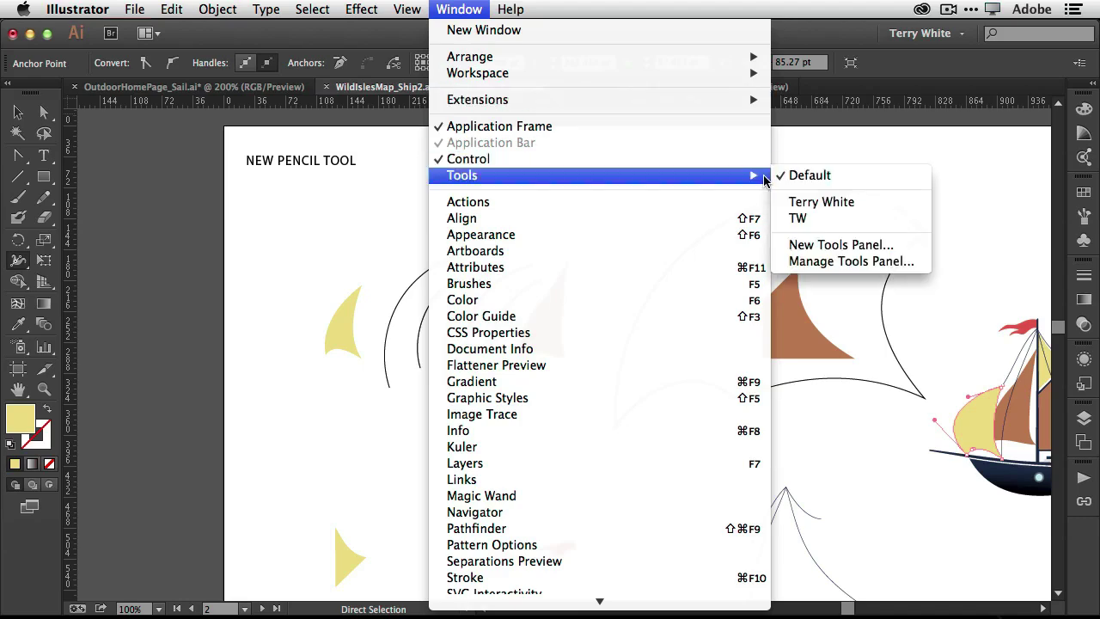
pyautogui.click(827, 206)
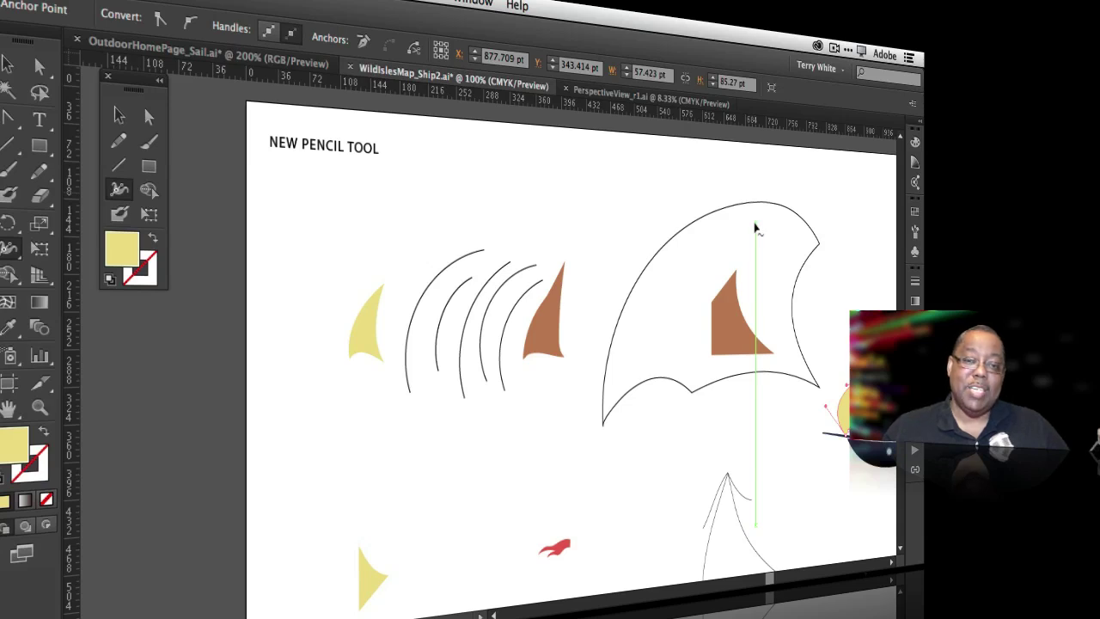
# Step: Close the floating custom tools panel so the sails and ship are unobstructed
pyautogui.click(107, 75)
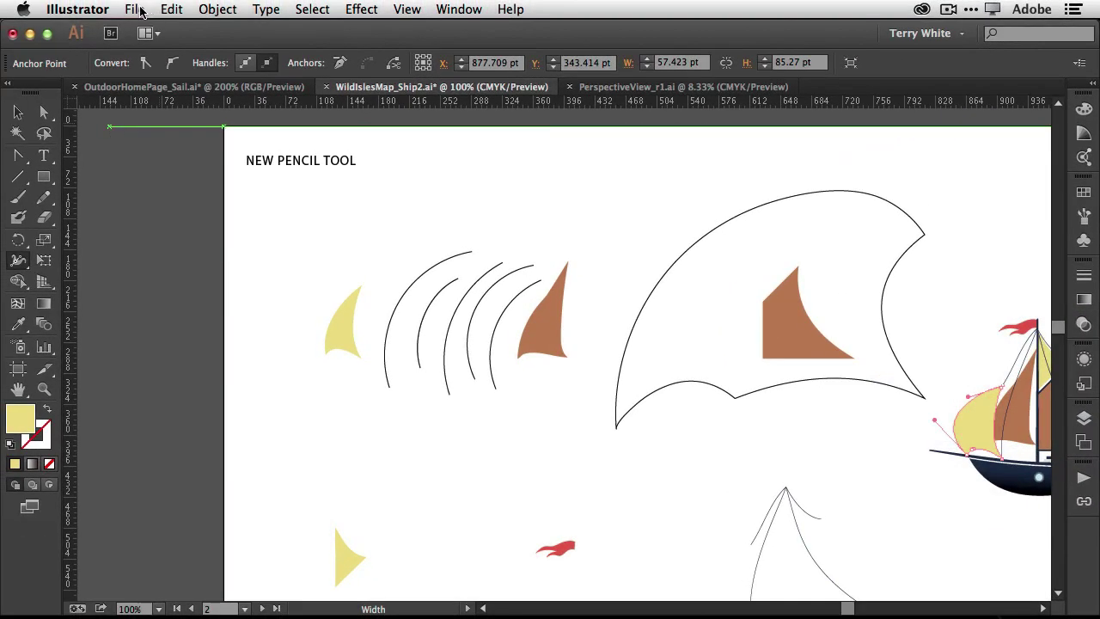
pyautogui.click(136, 10)
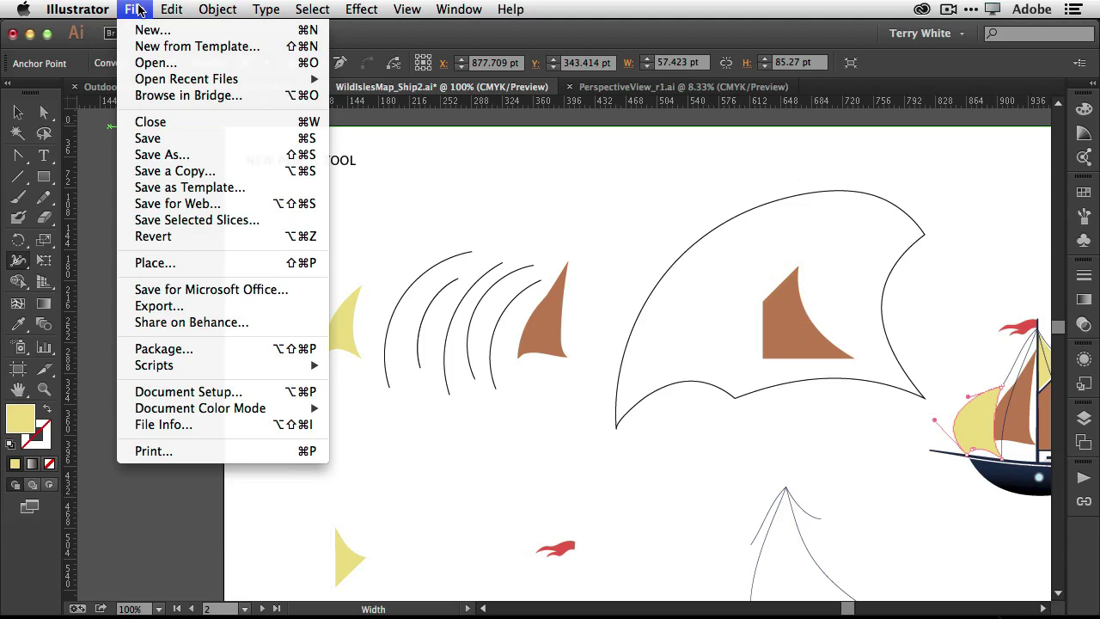
pyautogui.moveTo(163, 10)
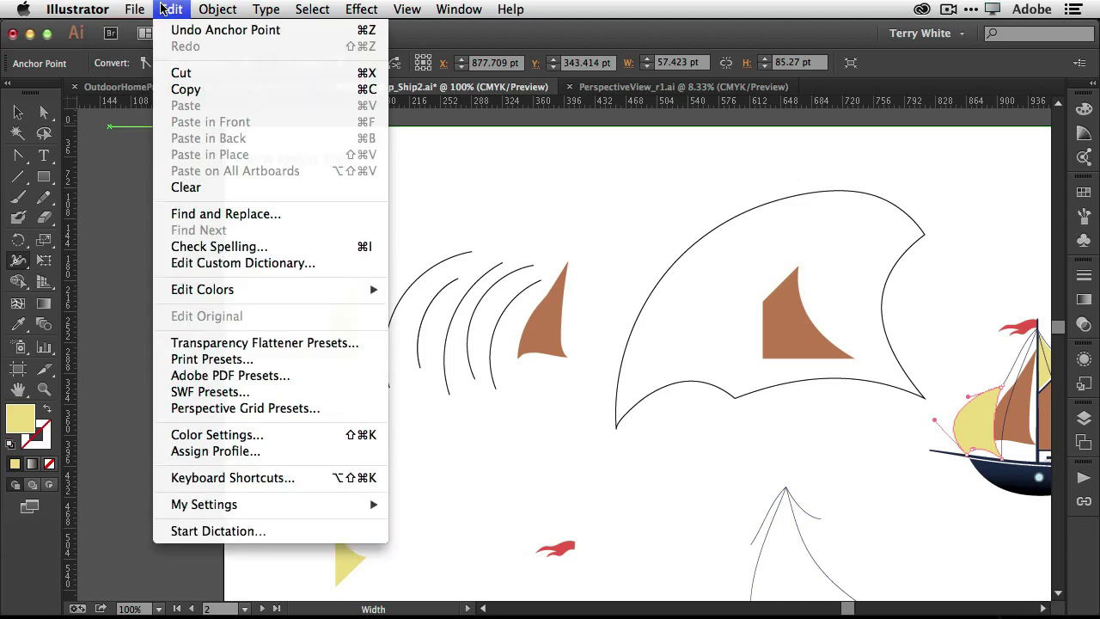
pyautogui.moveTo(276, 507)
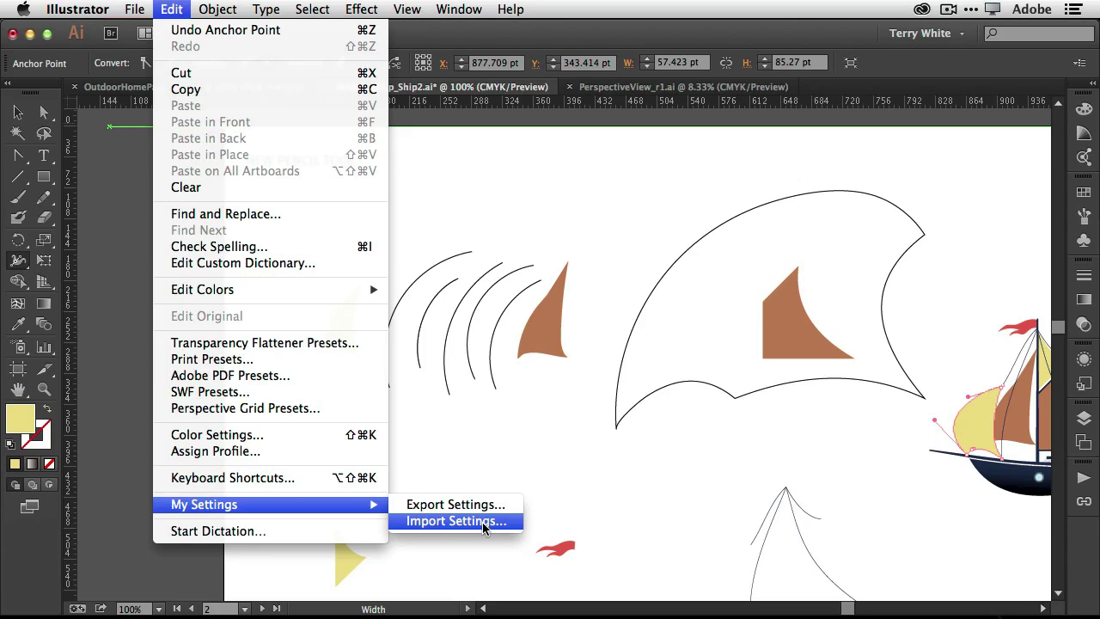
pyautogui.click(478, 555)
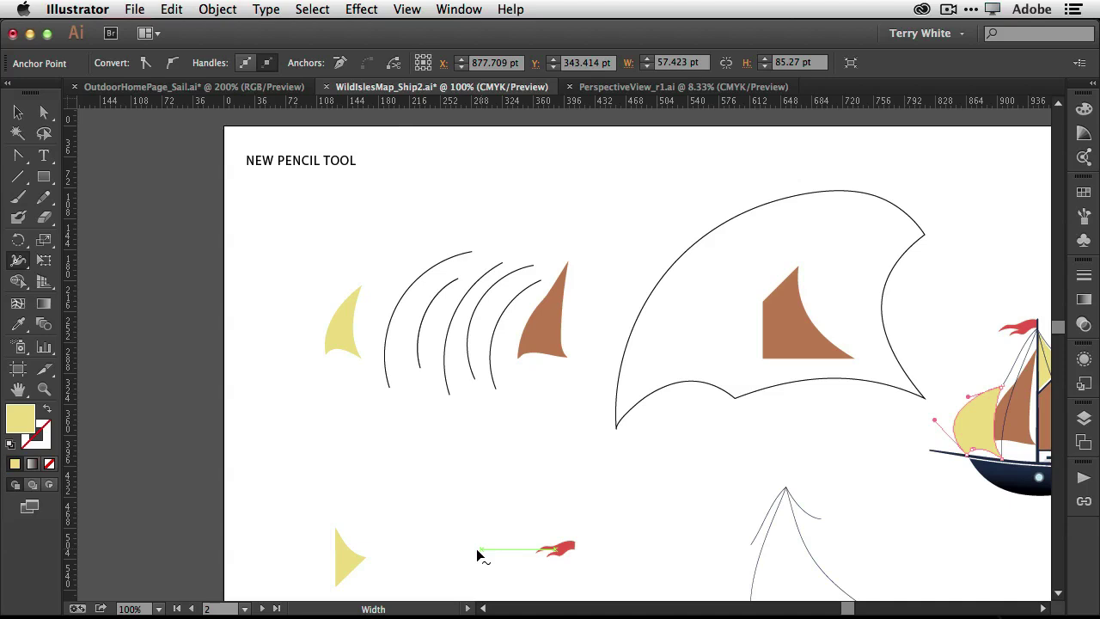
# Step: Switch to PerspectiveView_r1.ai and stretch the perspective grid's vertical extent downward
pyautogui.click(646, 87)
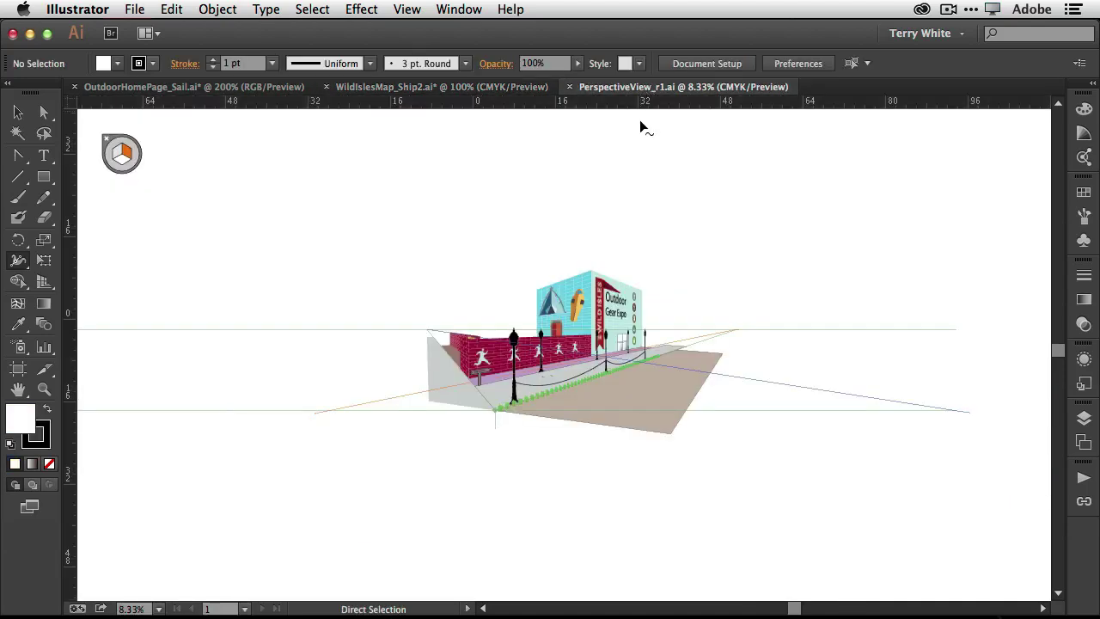
pyautogui.moveTo(633, 510); pyautogui.dragTo(625, 564)
pyautogui.click(19, 111)
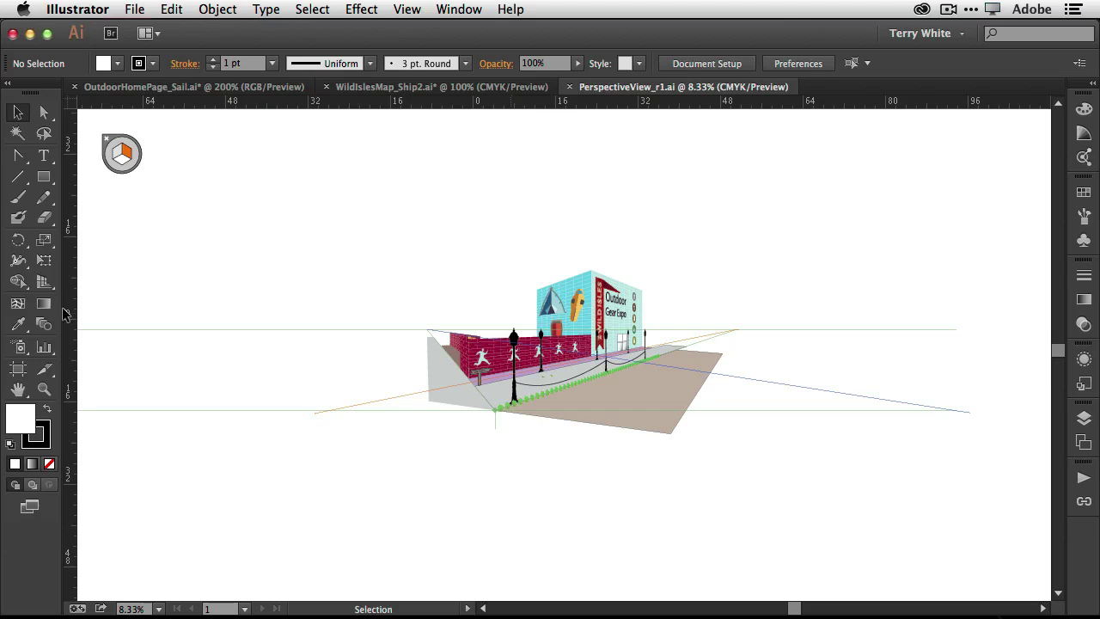
# Step: Push the right vanishing point farther right and raise the horizon to 174.31 in
pyautogui.click(43, 283)
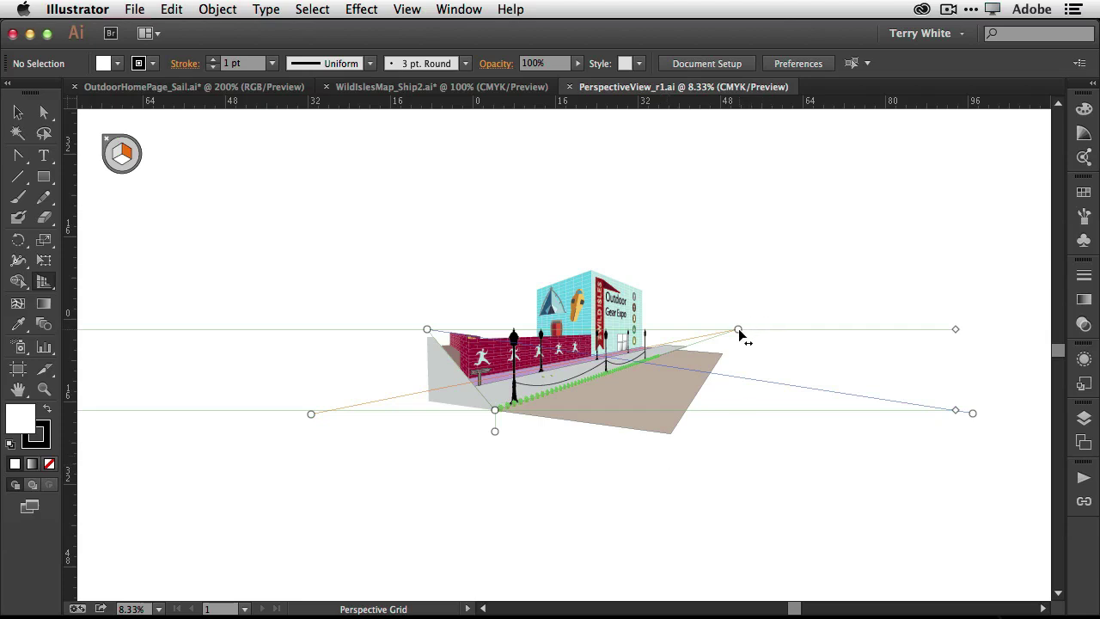
pyautogui.moveTo(738, 329); pyautogui.dragTo(833, 338)
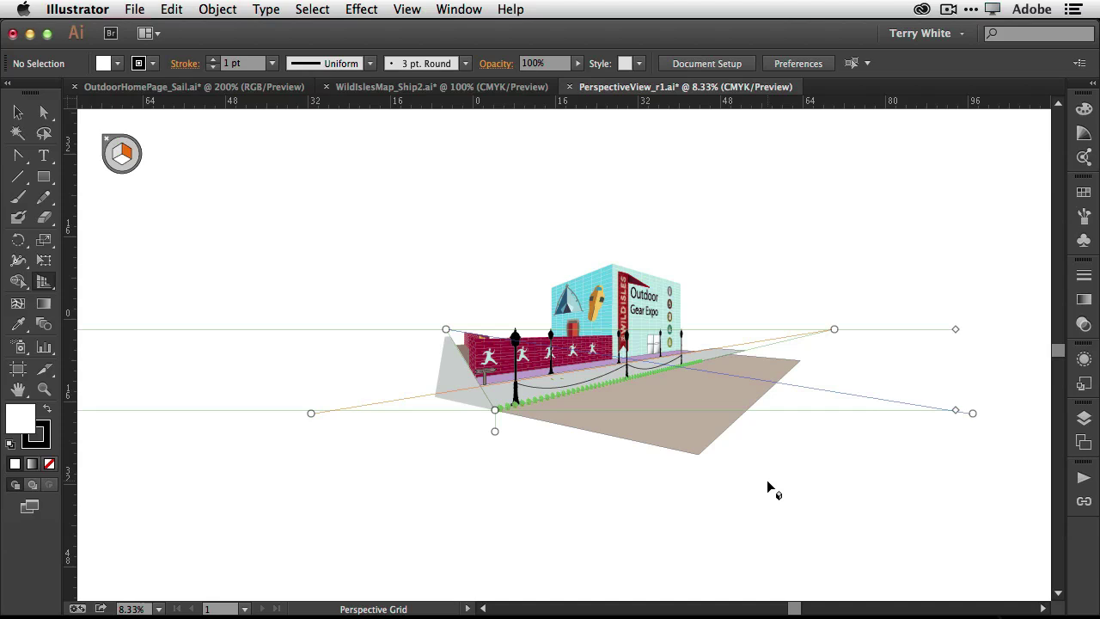
pyautogui.moveTo(955, 329); pyautogui.dragTo(942, 270)
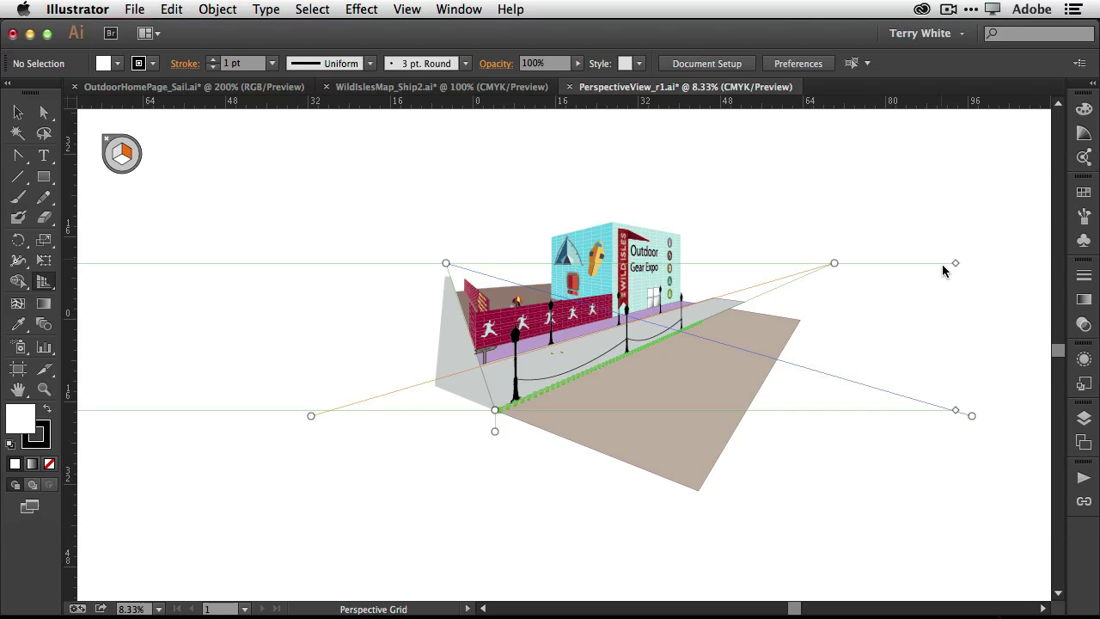
# Step: Drag the left vanishing point farther left so the wall and Outdoor Gear Expo building redraw more steeply
pyautogui.moveTo(792, 610); pyautogui.dragTo(725, 610)
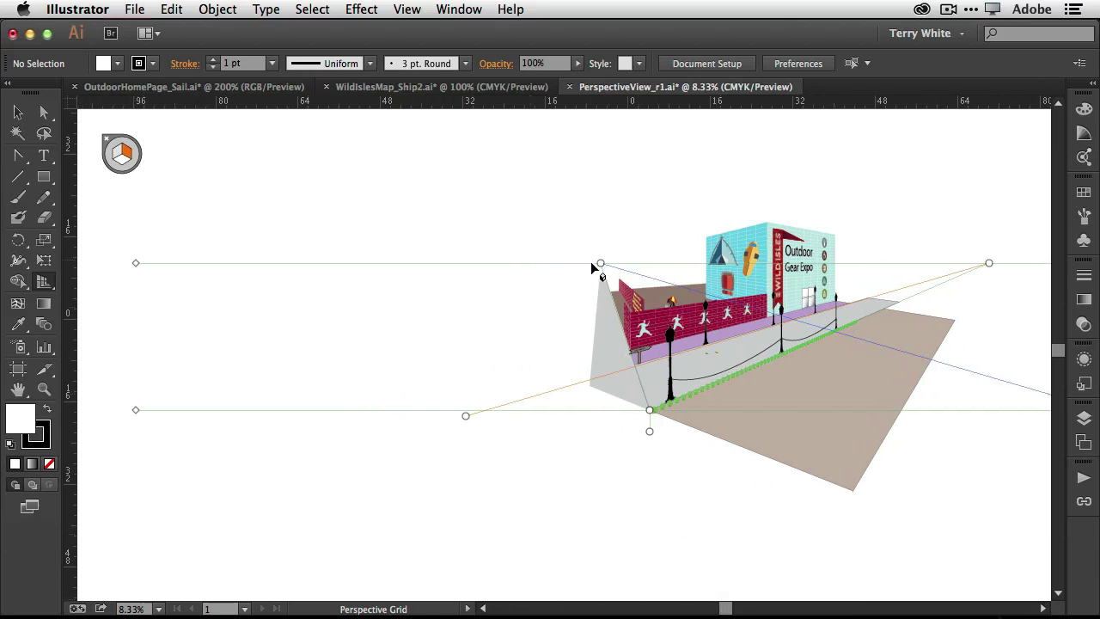
pyautogui.moveTo(601, 265); pyautogui.dragTo(496, 277)
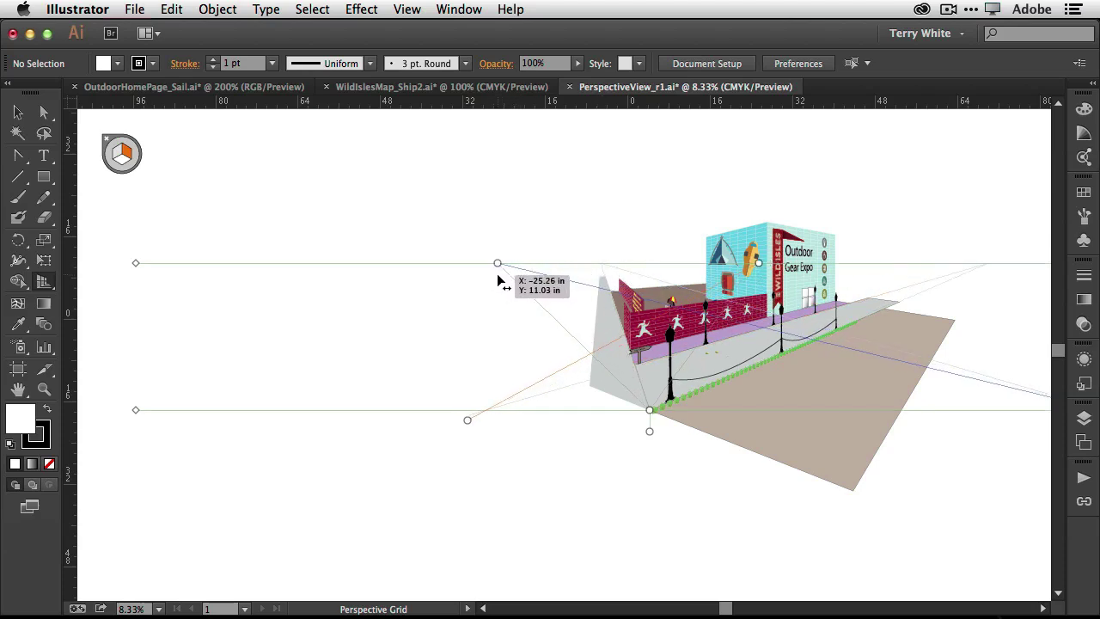
pyautogui.moveTo(499, 277); pyautogui.dragTo(496, 277)
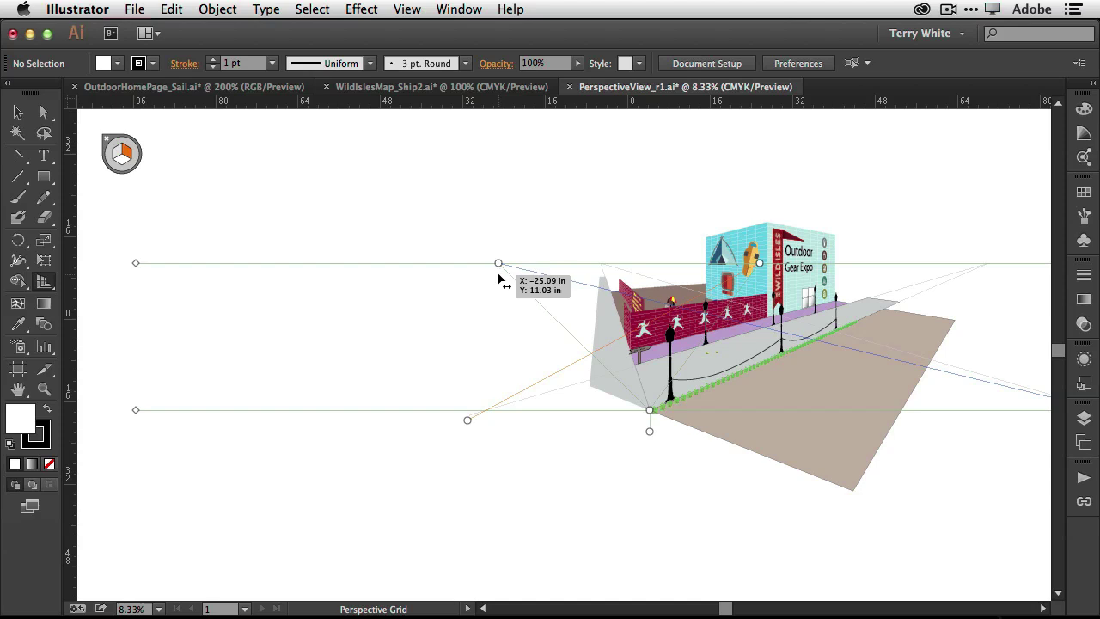
pyautogui.moveTo(498, 274); pyautogui.dragTo(498, 274)
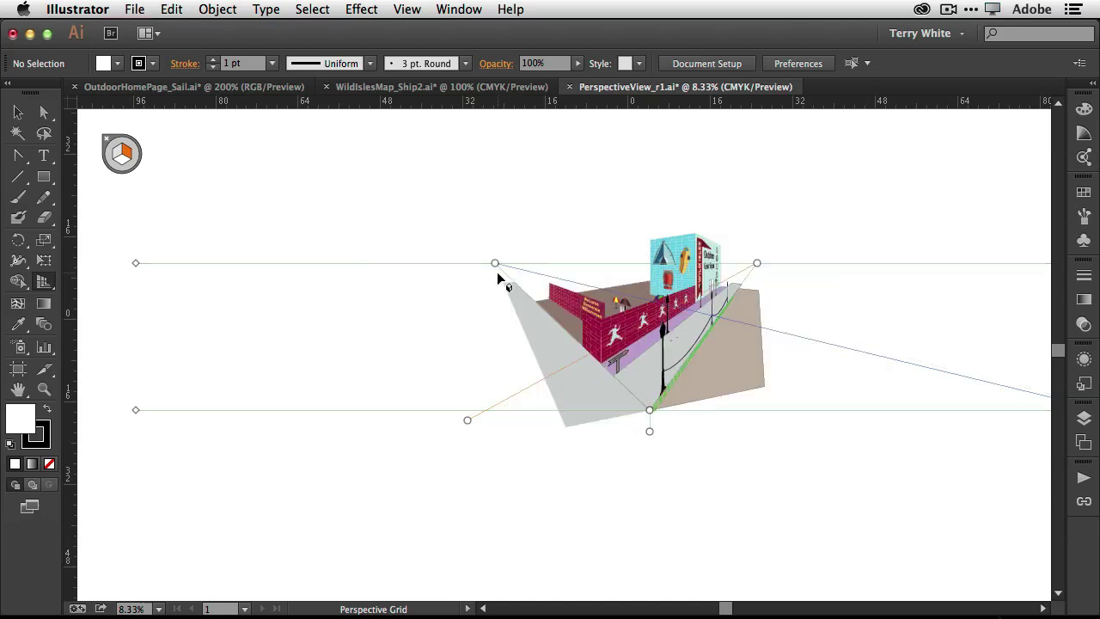
# Step: Zoom in on the welcome sign on the perspective wall
pyautogui.press('z')
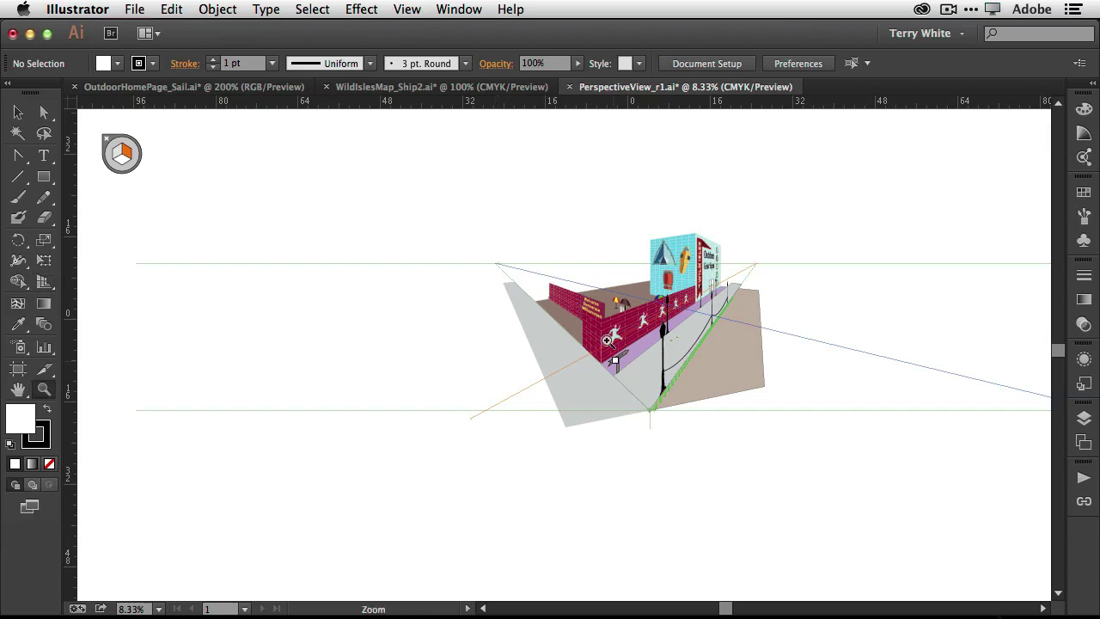
pyautogui.click(591, 305)
pyautogui.click(591, 304)
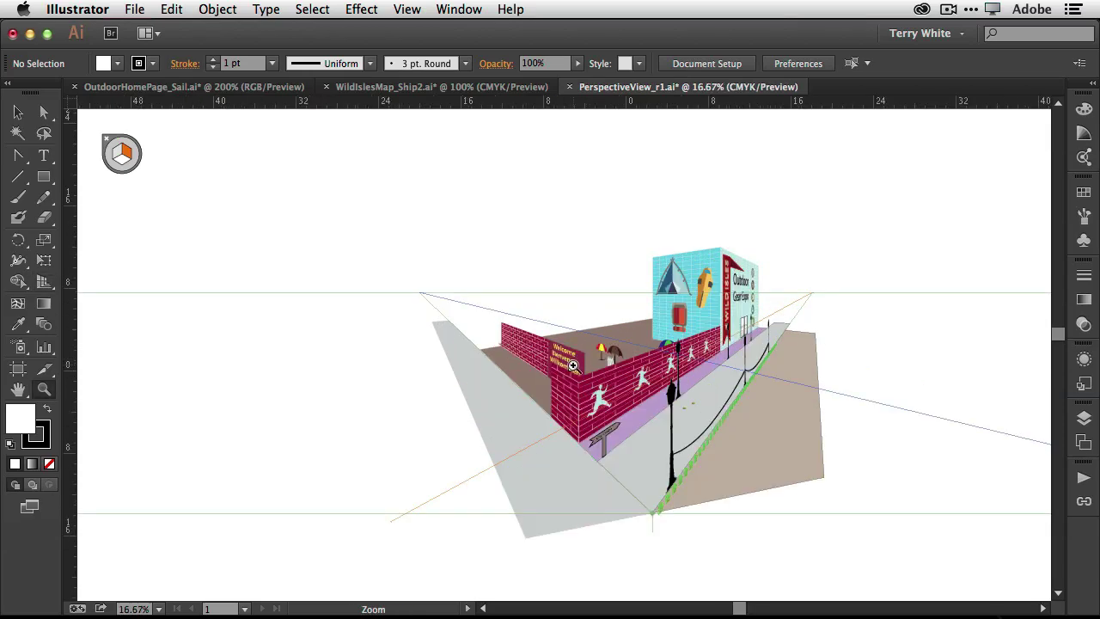
pyautogui.click(573, 365)
pyautogui.click(562, 359)
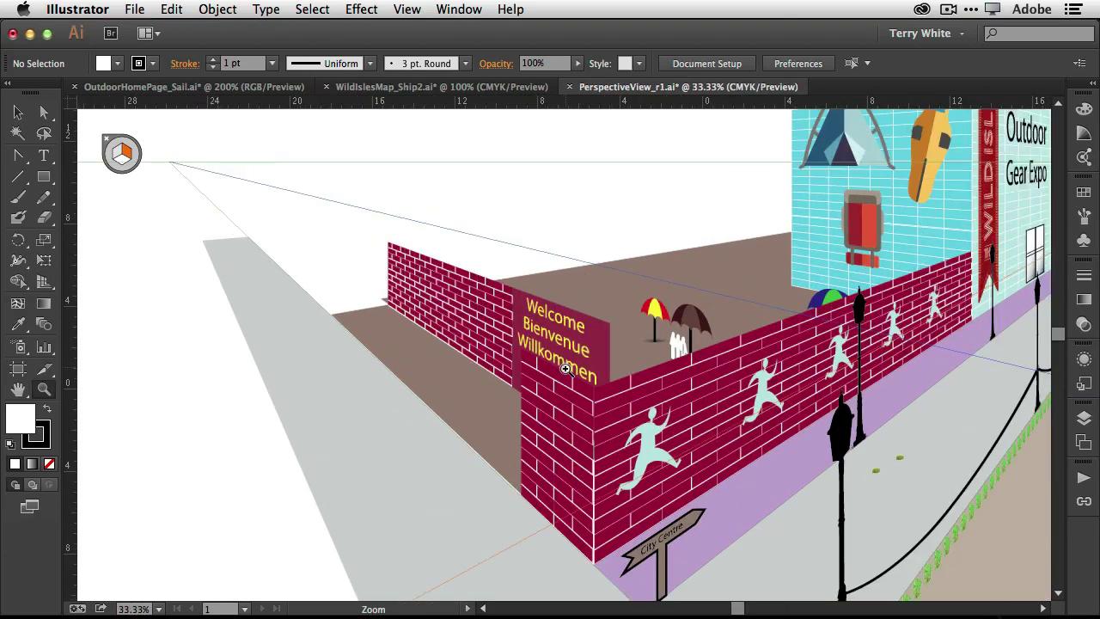
pyautogui.click(571, 368)
# Step: Open the sign text for perspective editing and try Effra Regular from the font list
pyautogui.press('v')
pyautogui.doubleClick(559, 342)
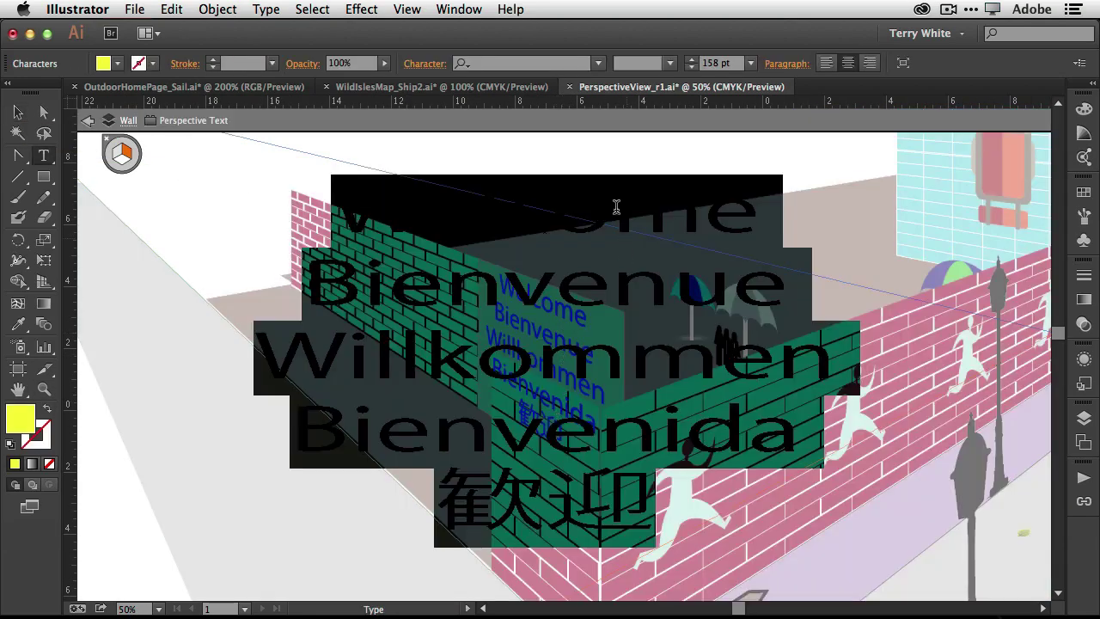
pyautogui.click(597, 63)
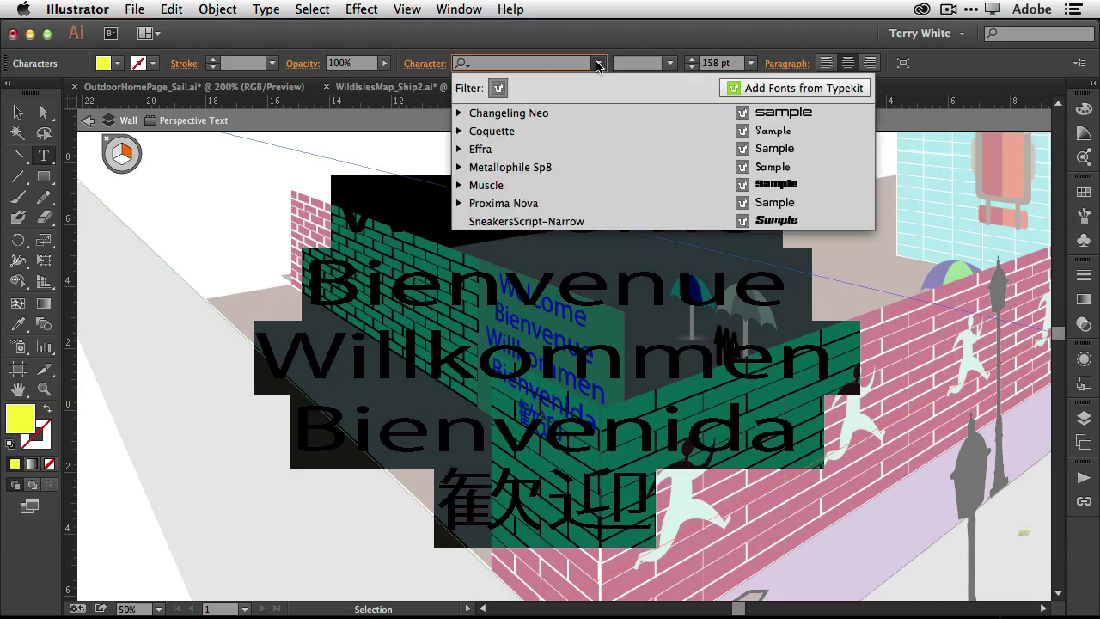
pyautogui.click(585, 143)
pyautogui.press('Escape')
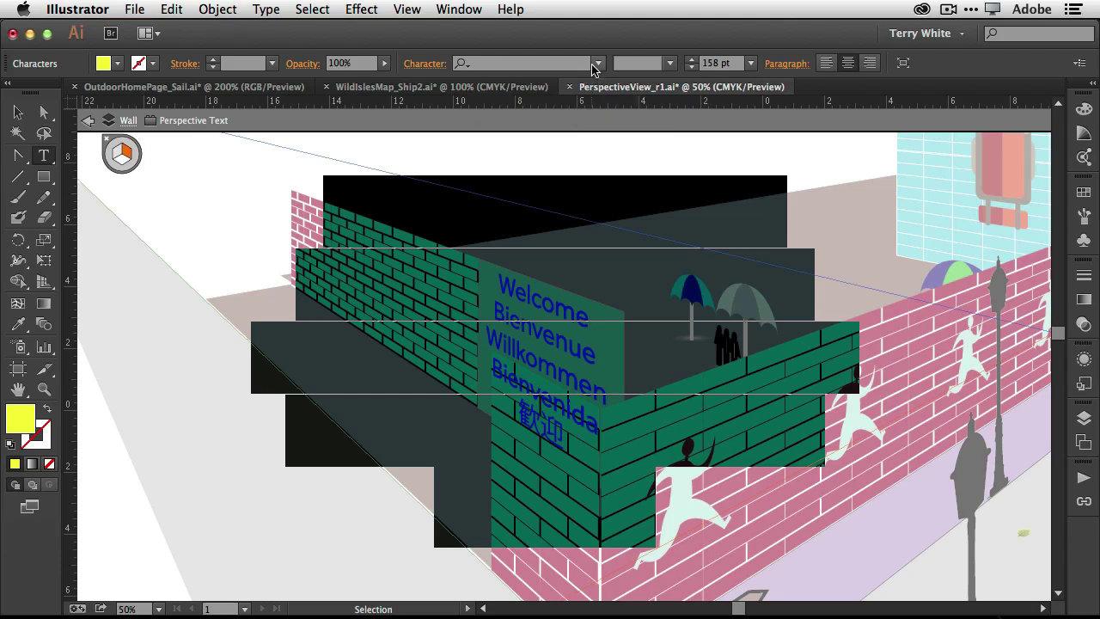
pyautogui.click(595, 64)
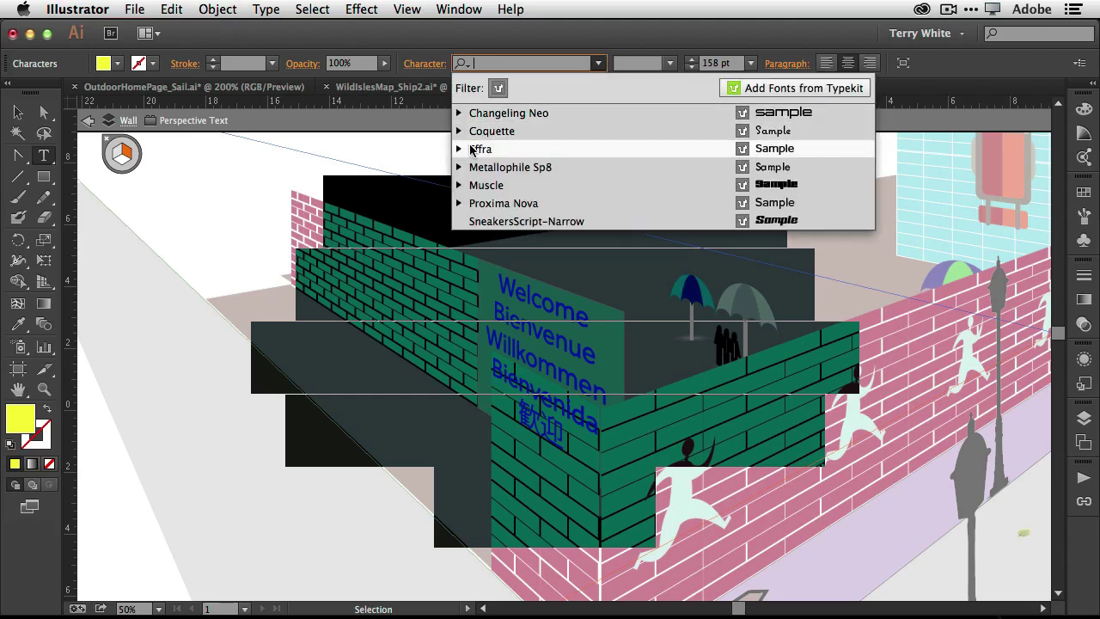
pyautogui.click(464, 149)
pyautogui.click(512, 170)
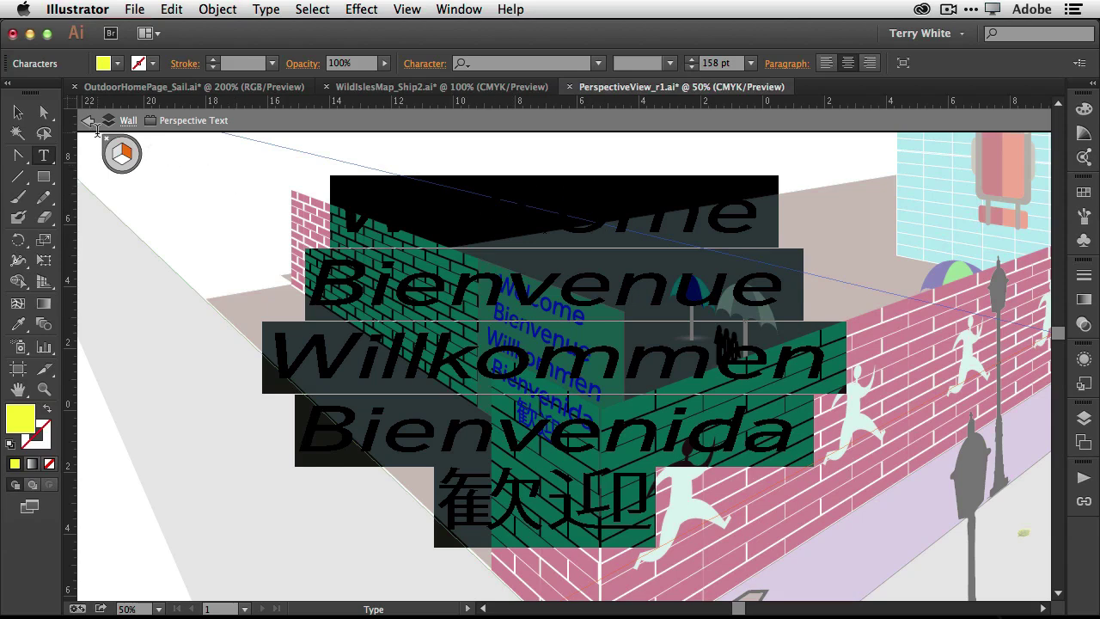
# Step: Leave text editing and the isolated wall view, then select the maroon sign panel
pyautogui.press('Escape')
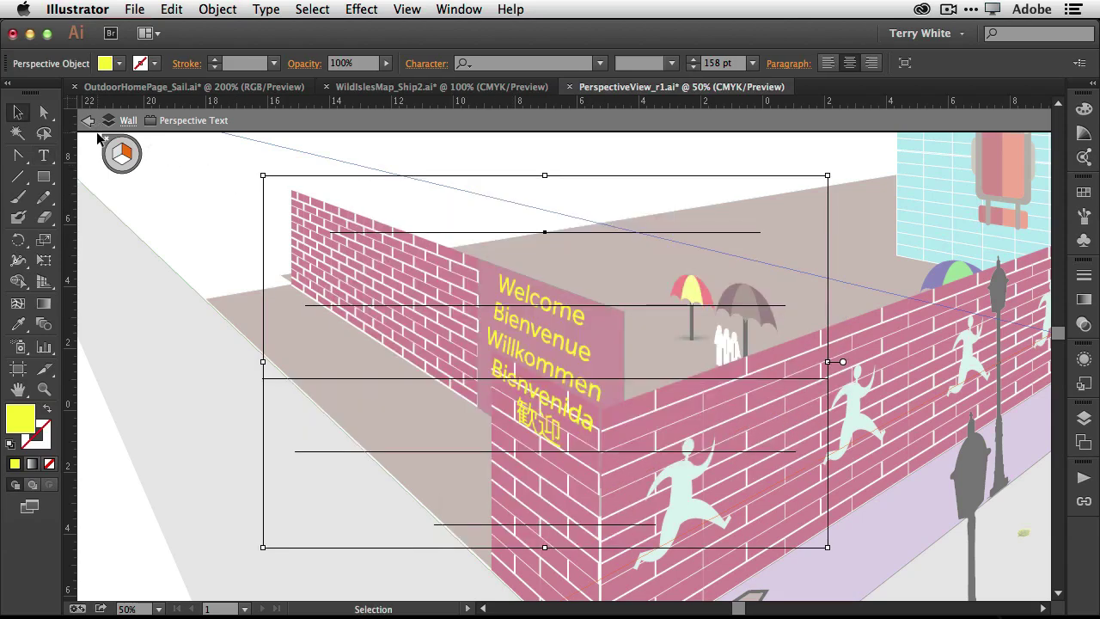
pyautogui.press('Escape')
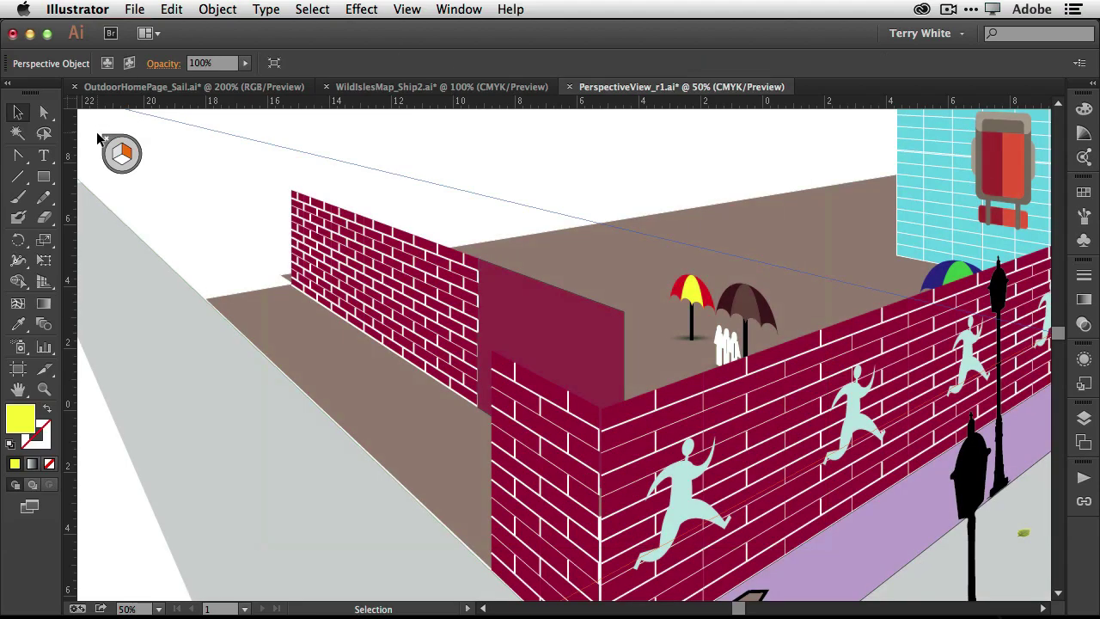
pyautogui.click(589, 384)
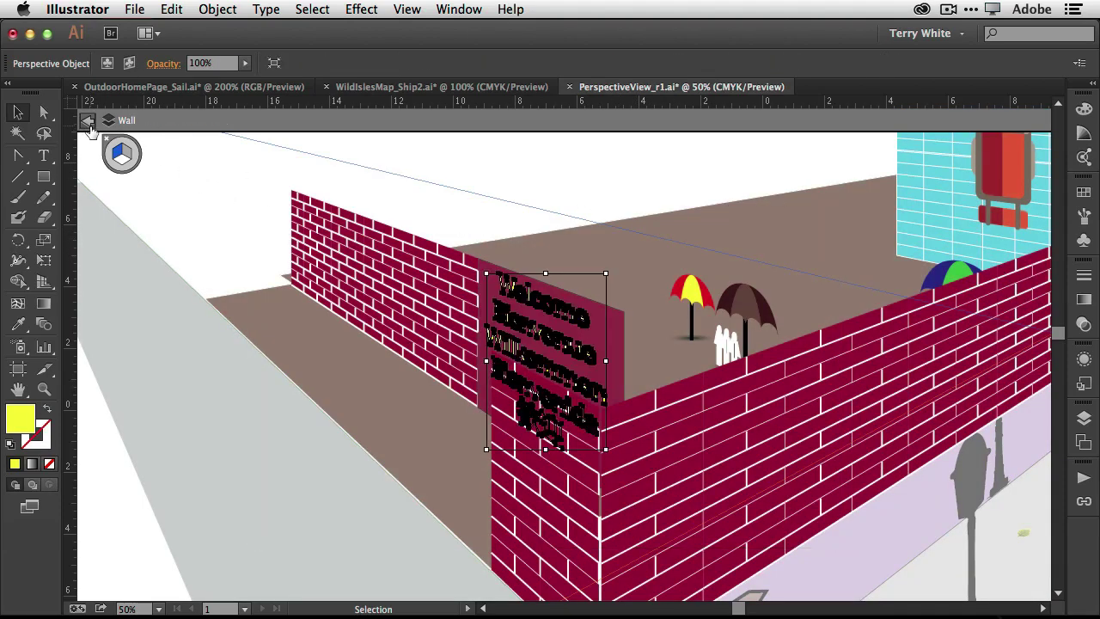
# Step: Re-open the Welcome/Bienvenue/Willkommen sign text and set it in Effra Italic
pyautogui.click(87, 121)
pyautogui.click(87, 121)
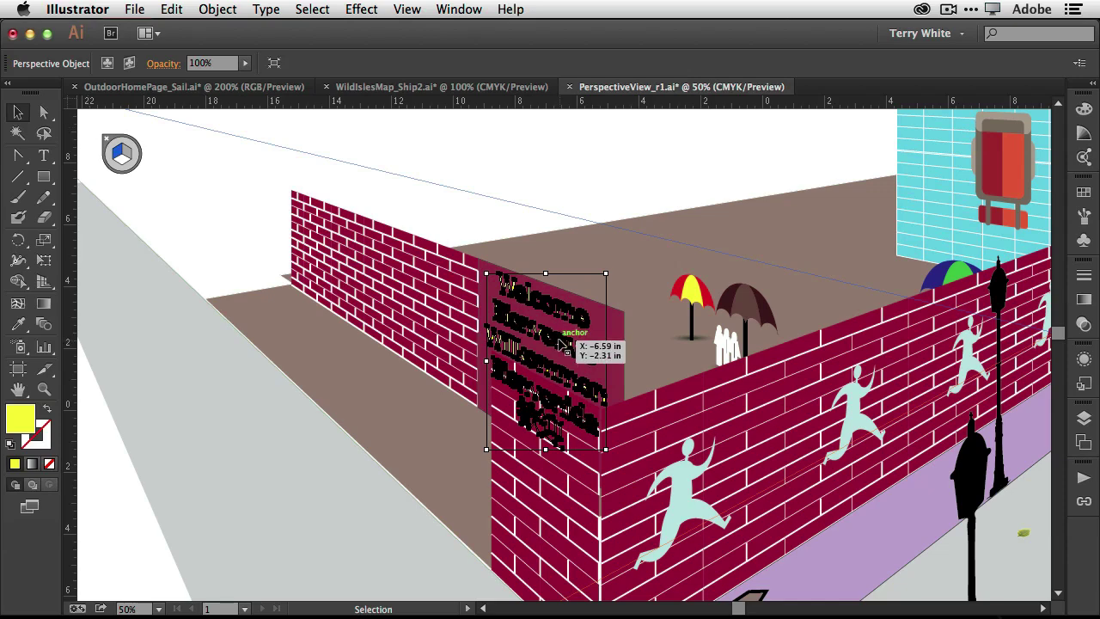
pyautogui.doubleClick(563, 344)
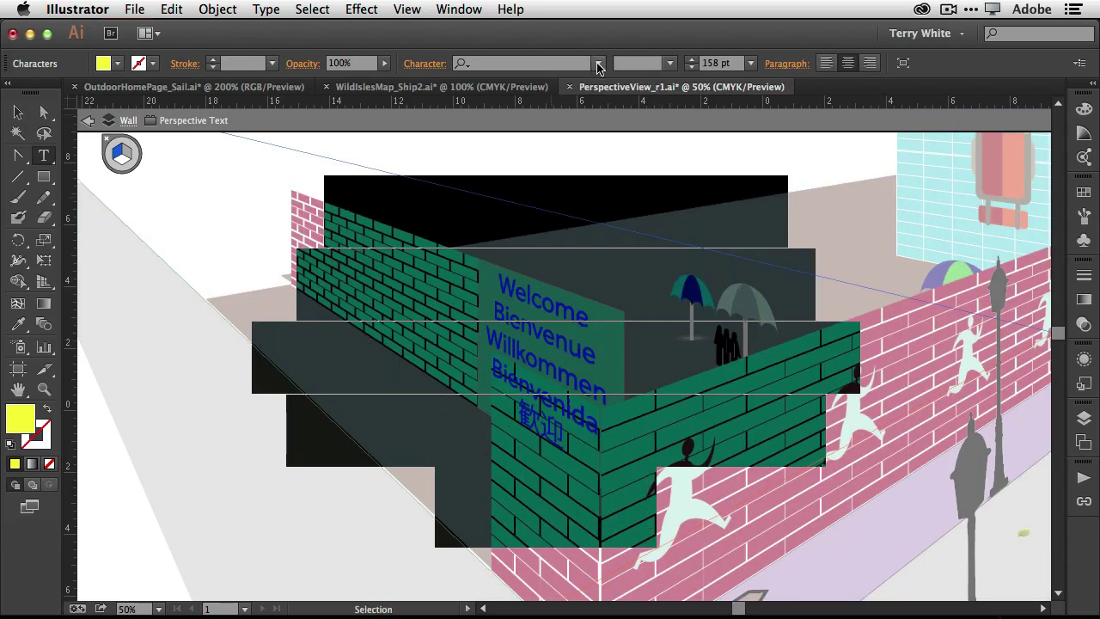
pyautogui.click(598, 62)
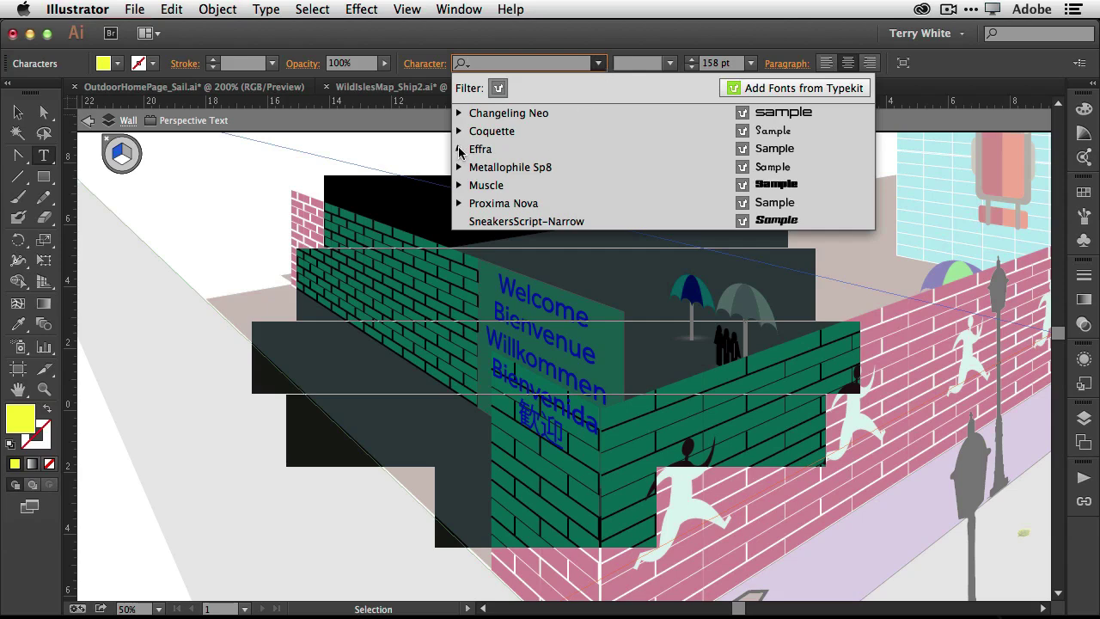
pyautogui.click(459, 150)
pyautogui.click(507, 186)
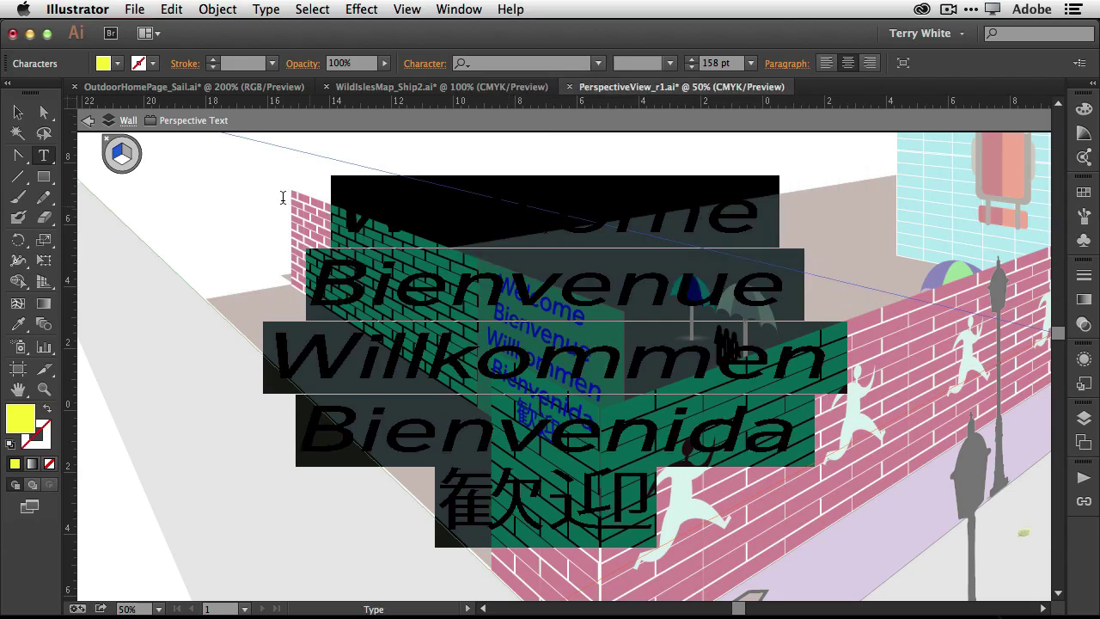
# Step: Exit isolation and deselect to view the Effra Italic sign on the wall
pyautogui.click(87, 123)
pyautogui.click(86, 123)
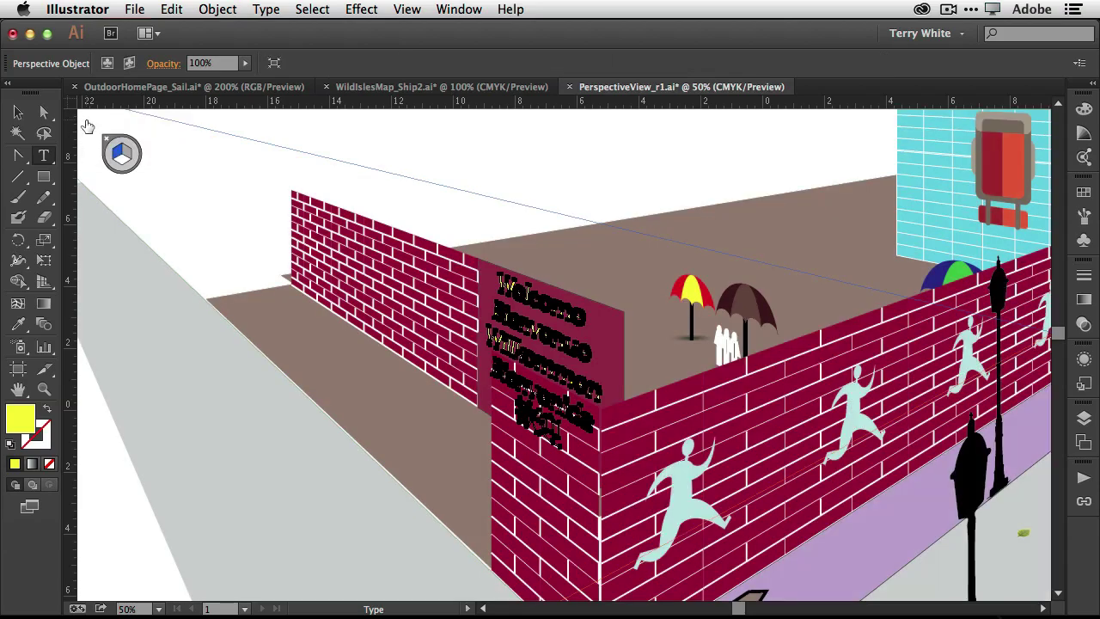
pyautogui.press('v')
pyautogui.click(193, 235)
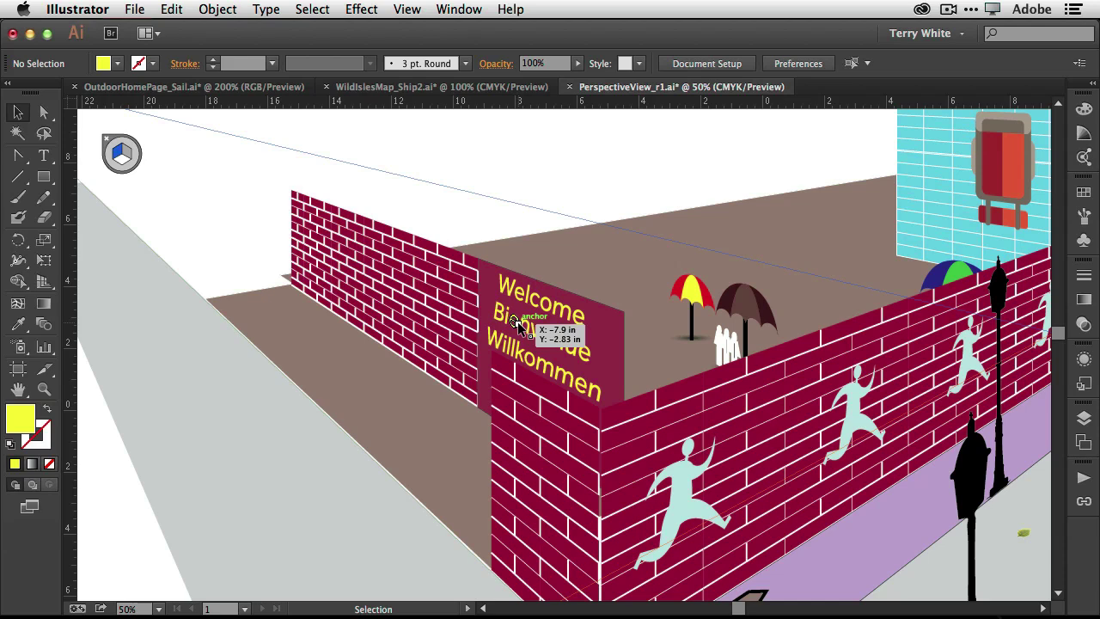
# Step: In Chrome, show the first Pluralist homepage tab and scroll through the sailboat page
pyautogui.press('super+Tab')
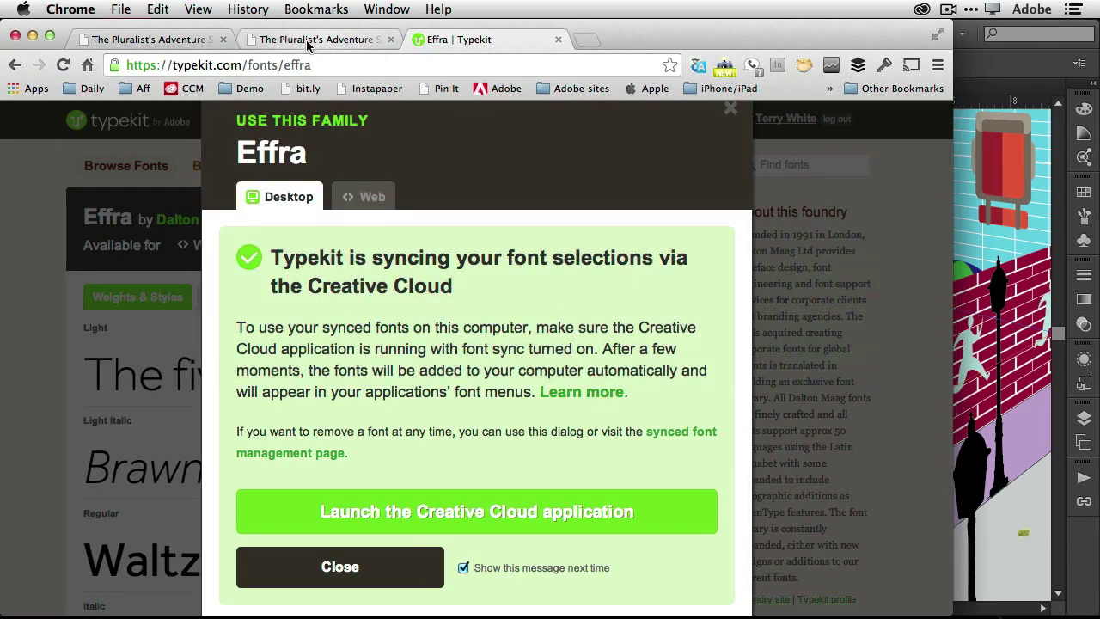
pyautogui.click(155, 39)
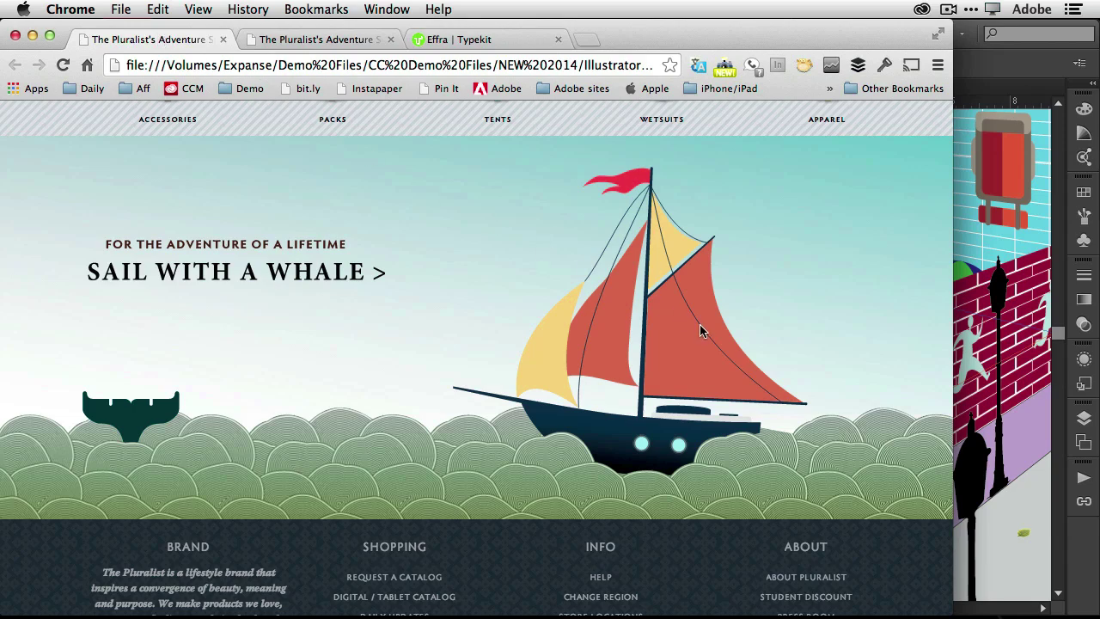
pyautogui.scroll(3, 878, 180)
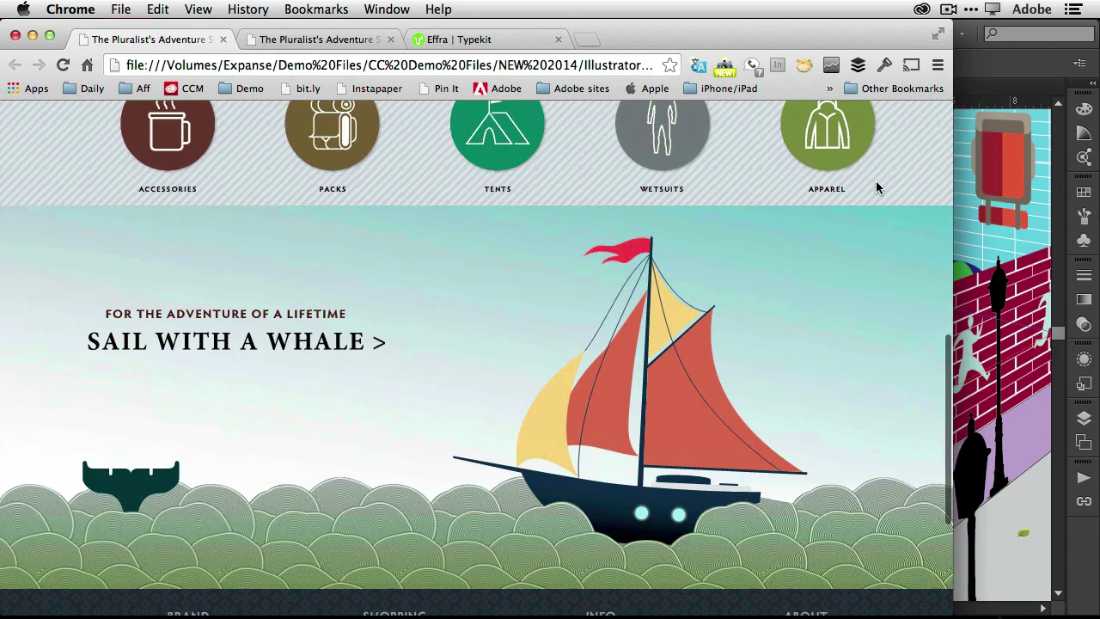
pyautogui.scroll(2, 877, 182)
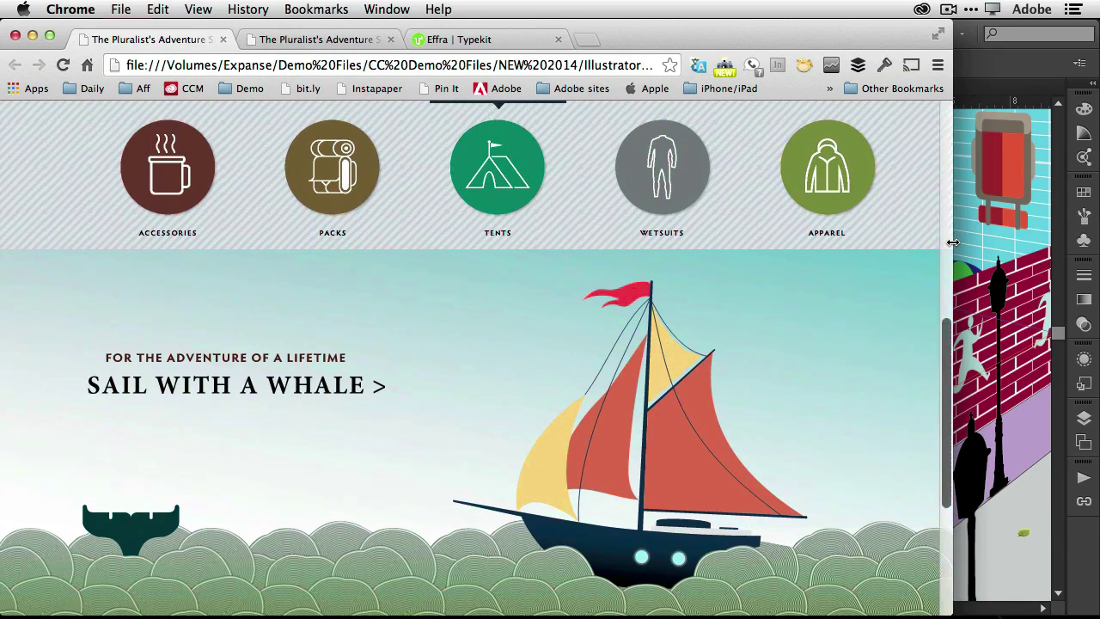
pyautogui.scroll(5, 945, 248)
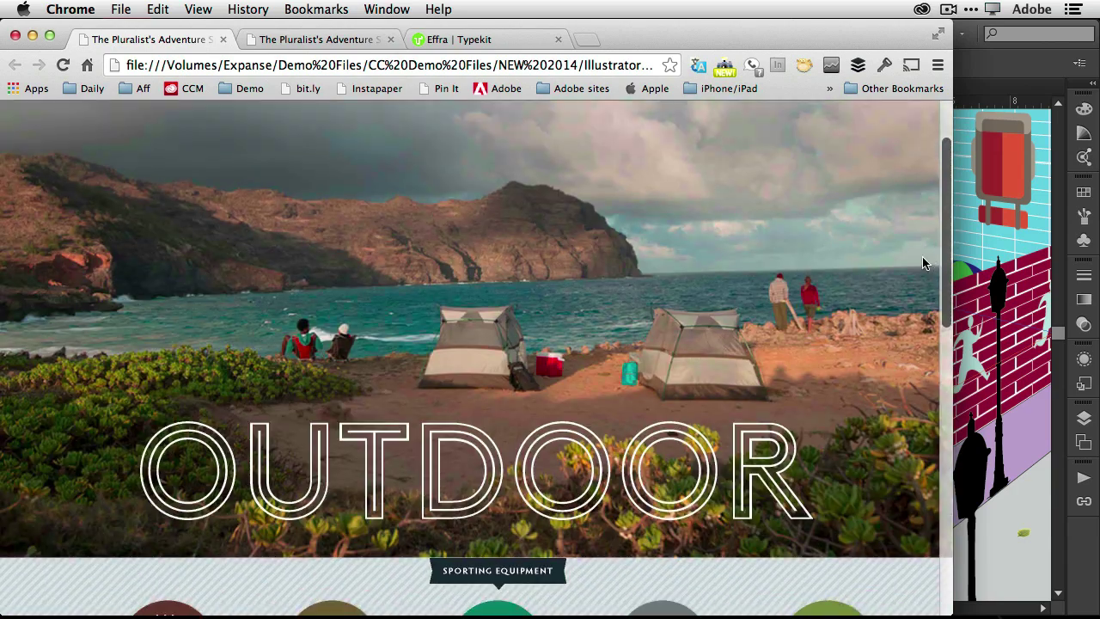
pyautogui.scroll(-4, 940, 249)
pyautogui.scroll(-5, 939, 258)
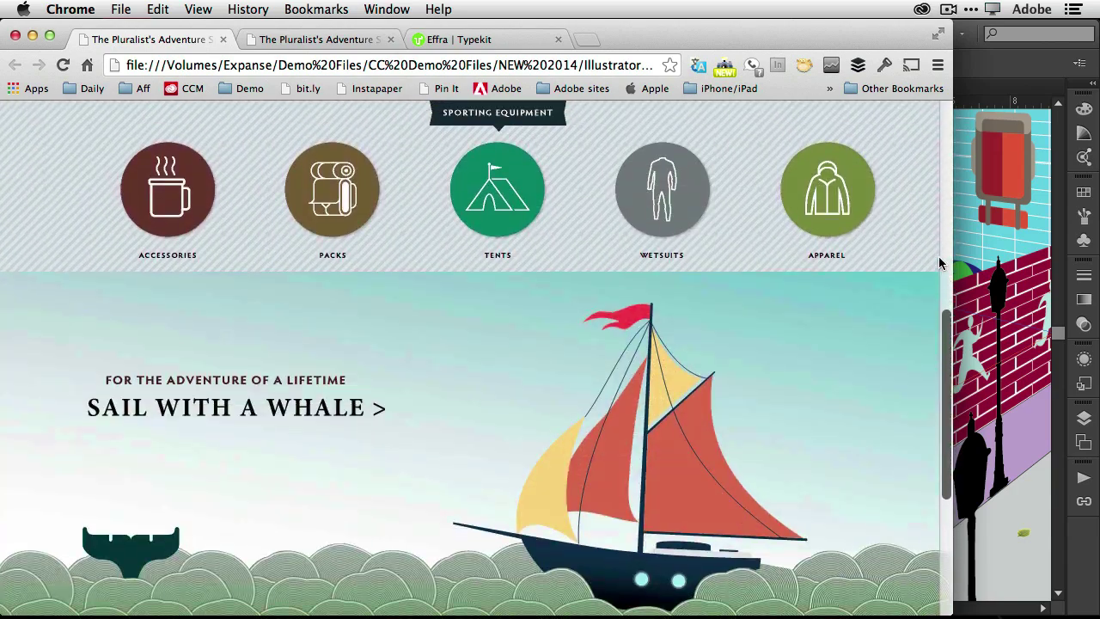
pyautogui.scroll(10, 941, 256)
pyautogui.scroll(-5, 949, 257)
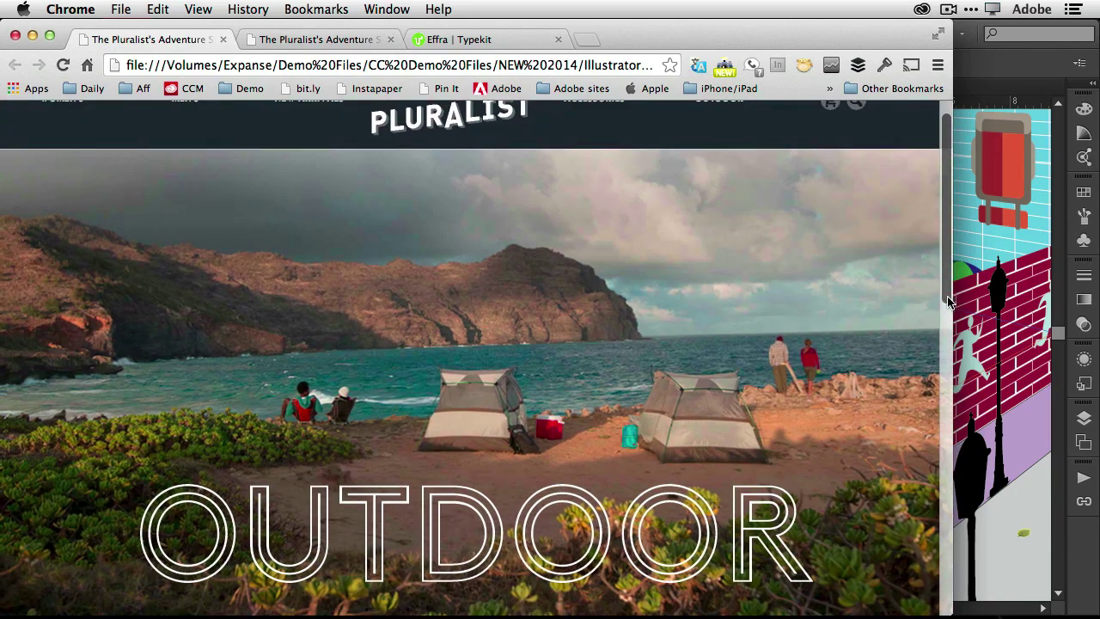
pyautogui.scroll(-2, 950, 439)
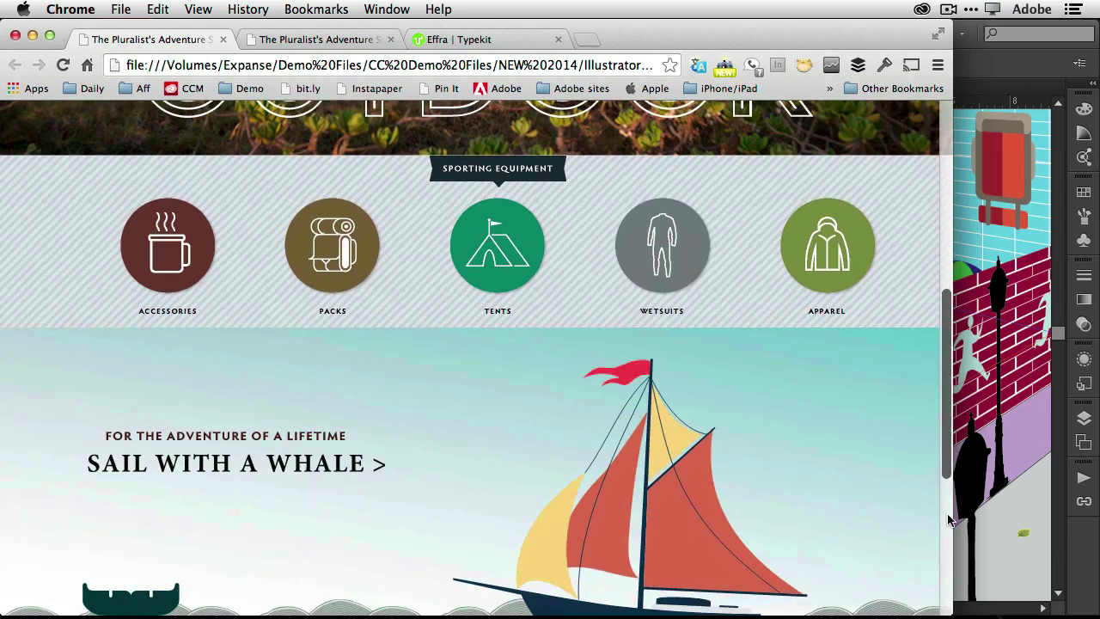
# Step: Narrow and then widen the browser window to watch the page reflow responsively
pyautogui.moveTo(951, 519); pyautogui.dragTo(781, 498)
pyautogui.scroll(-3, 405, 457)
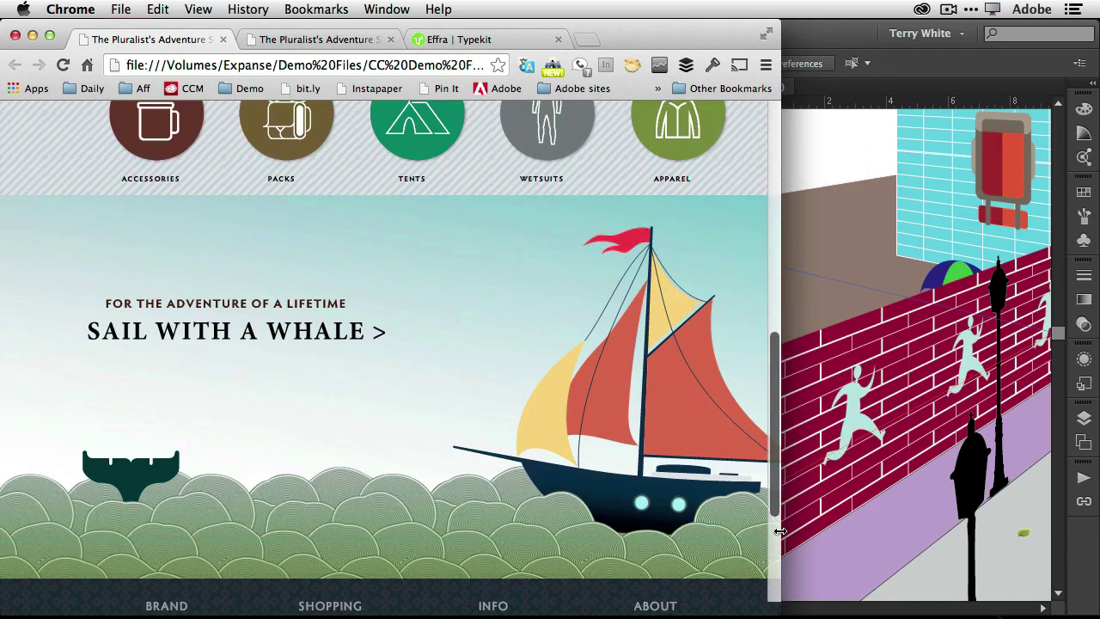
pyautogui.moveTo(778, 528); pyautogui.dragTo(922, 518)
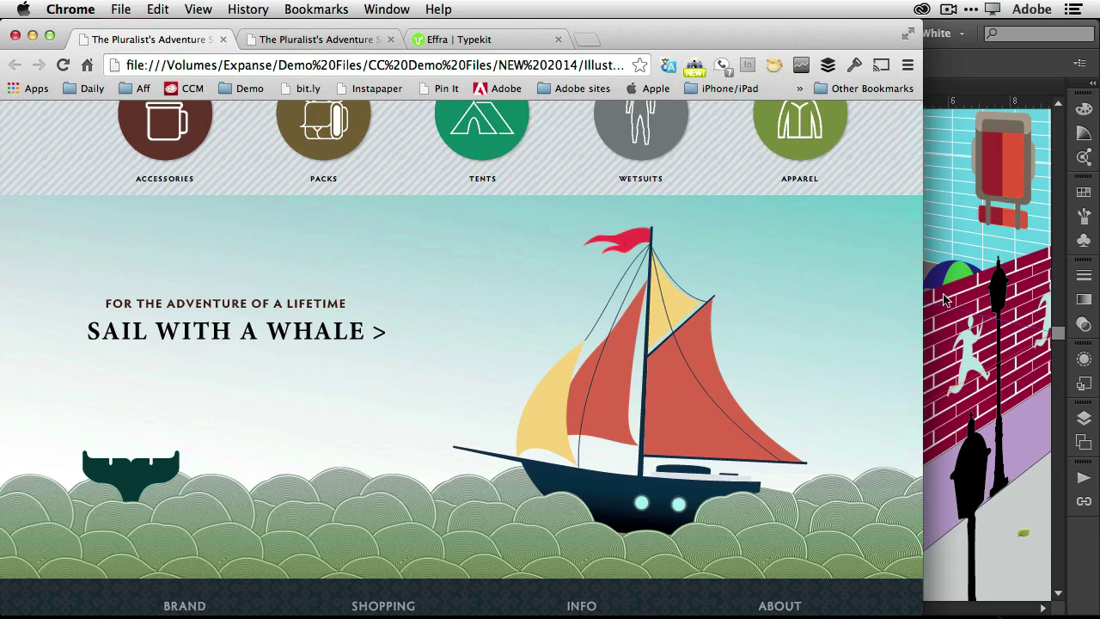
pyautogui.moveTo(922, 301)
pyautogui.mouseDown()
pyautogui.moveTo(766, 302)
pyautogui.moveTo(921, 296)
pyautogui.moveTo(822, 296)
pyautogui.moveTo(907, 296)
pyautogui.mouseUp()
# Step: On the second Pluralist tab, narrow then widen the window to watch the sailboat page rescale
pyautogui.click(319, 43)
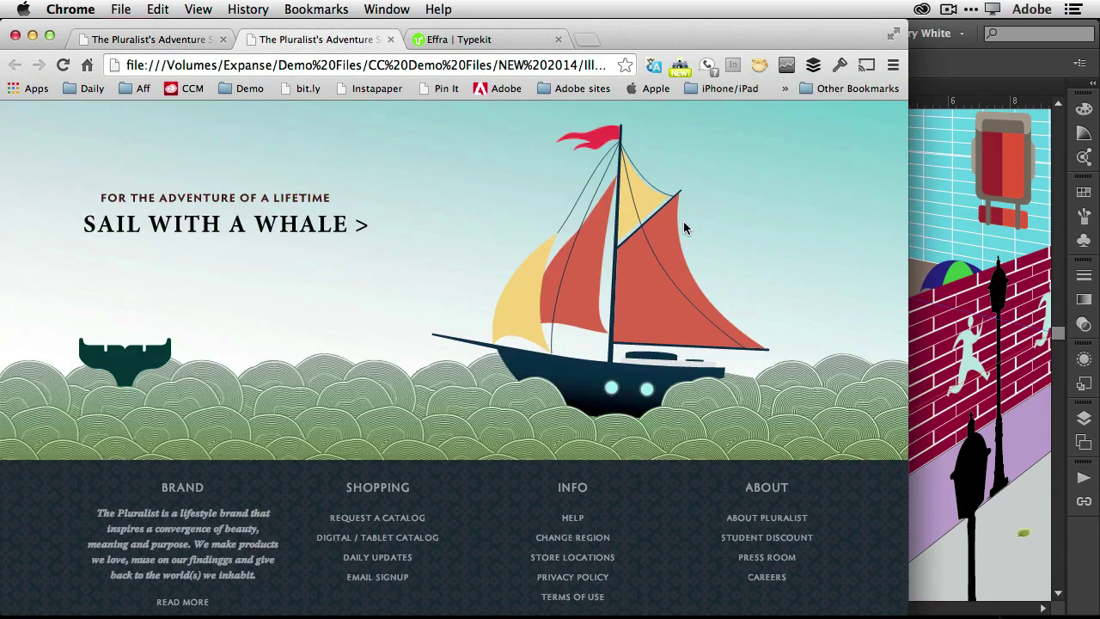
pyautogui.scroll(4, 738, 258)
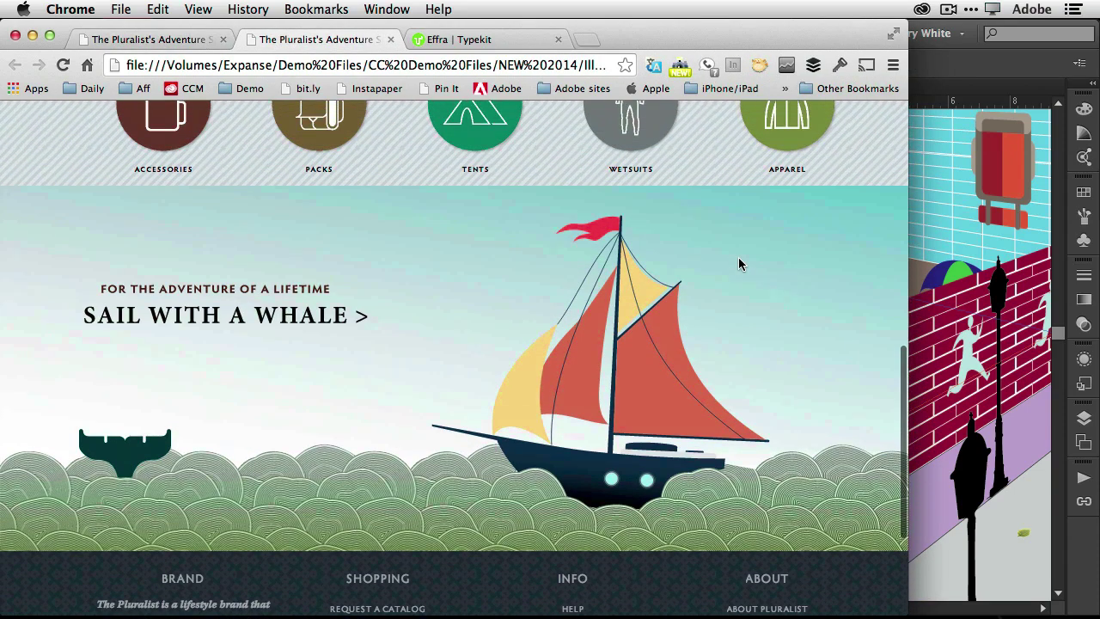
pyautogui.scroll(-1, 623, 323)
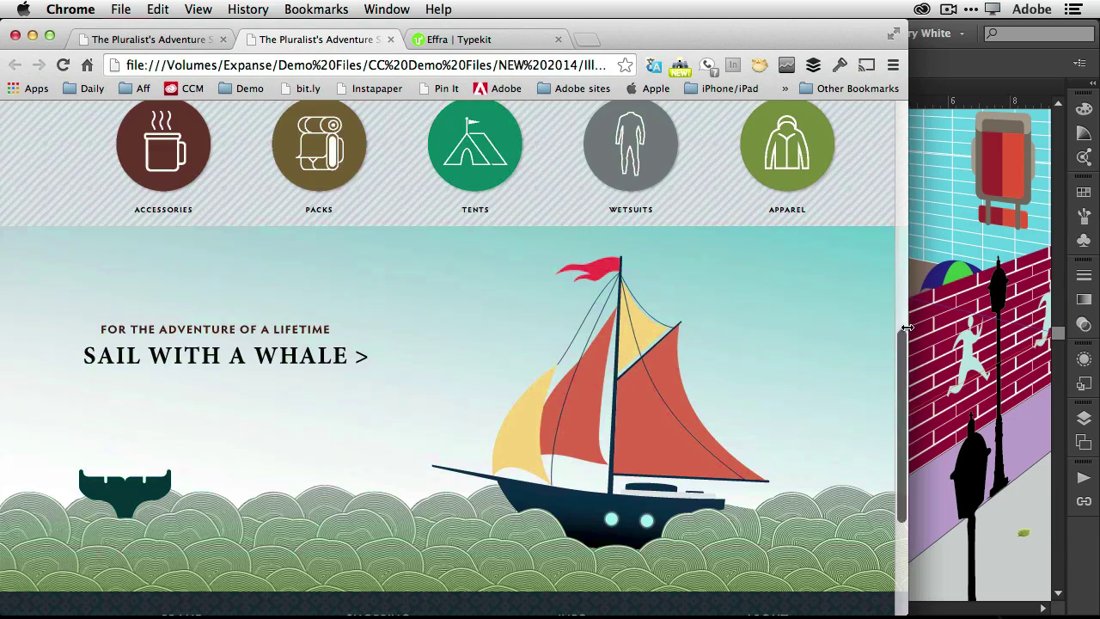
pyautogui.moveTo(906, 328); pyautogui.dragTo(613, 319)
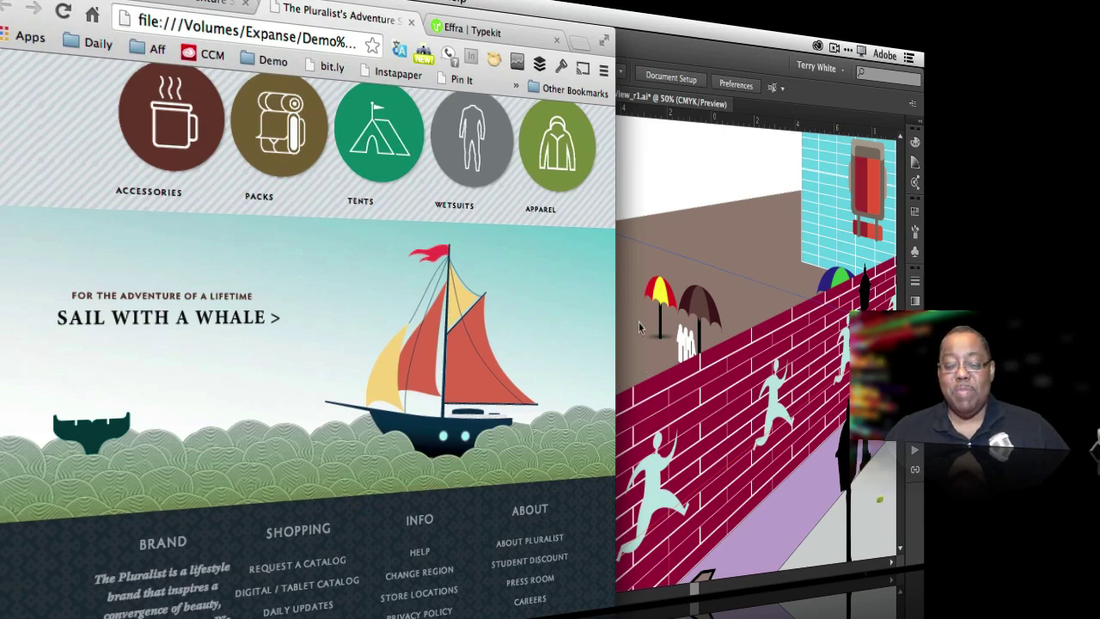
pyautogui.moveTo(615, 322); pyautogui.dragTo(789, 318)
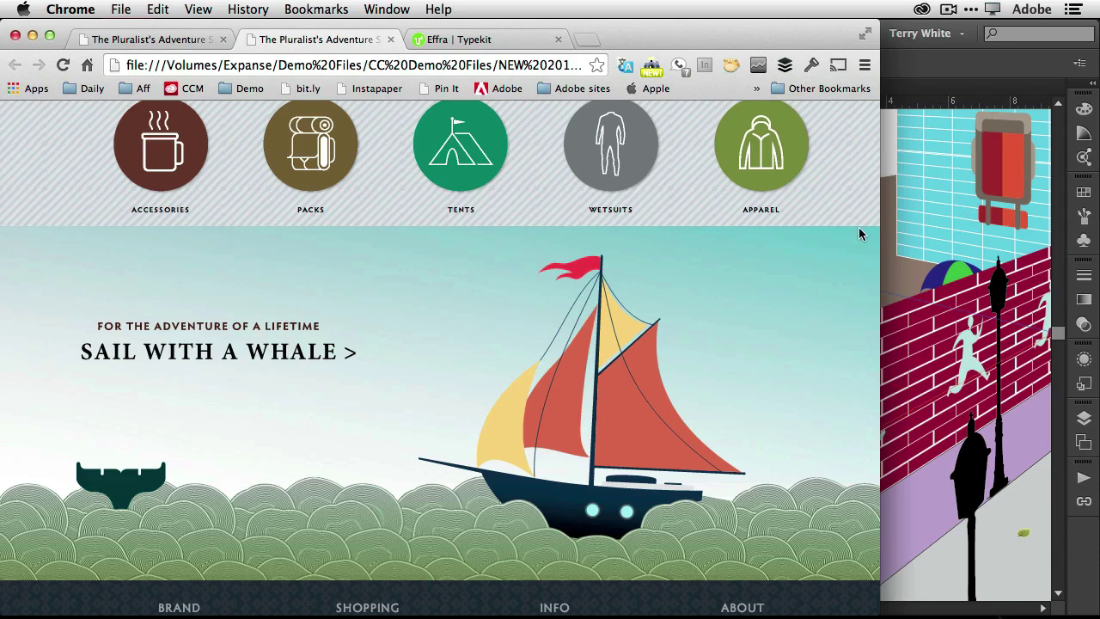
# Step: Bring OutdoorHomePage_Sail.ai to the front in Illustrator and fit the whole homepage in view
pyautogui.click(902, 72)
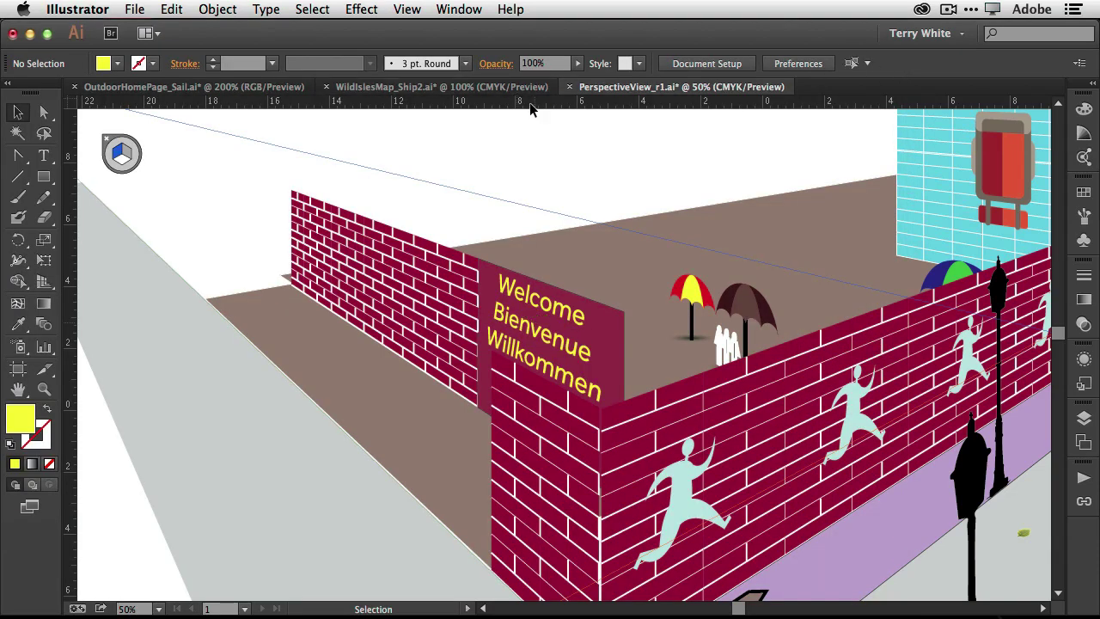
pyautogui.click(221, 87)
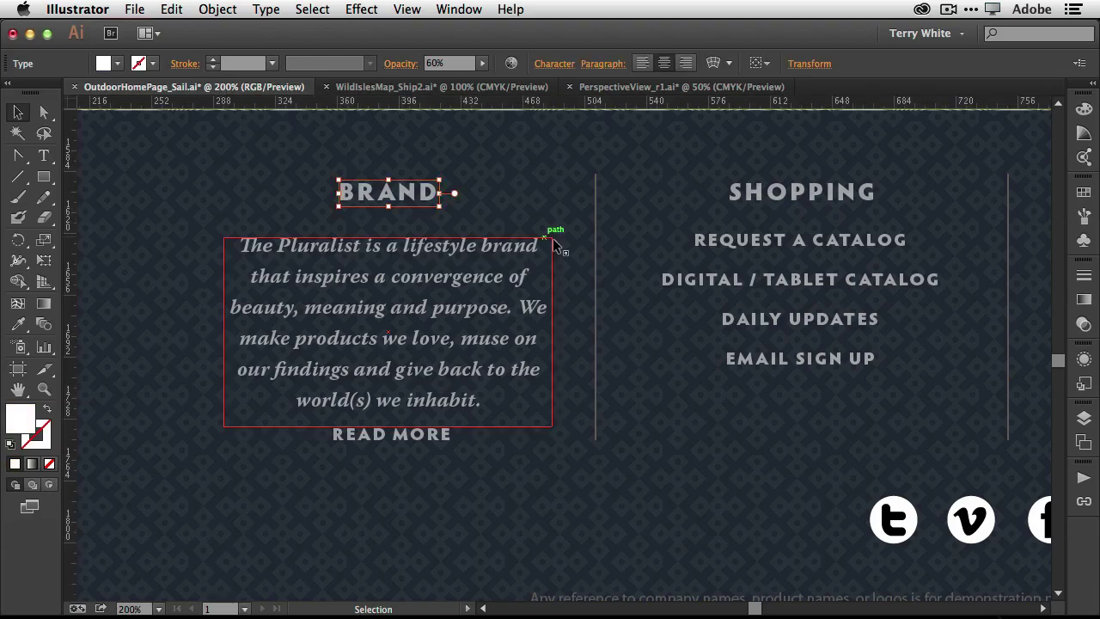
pyautogui.press('super+shift+a')
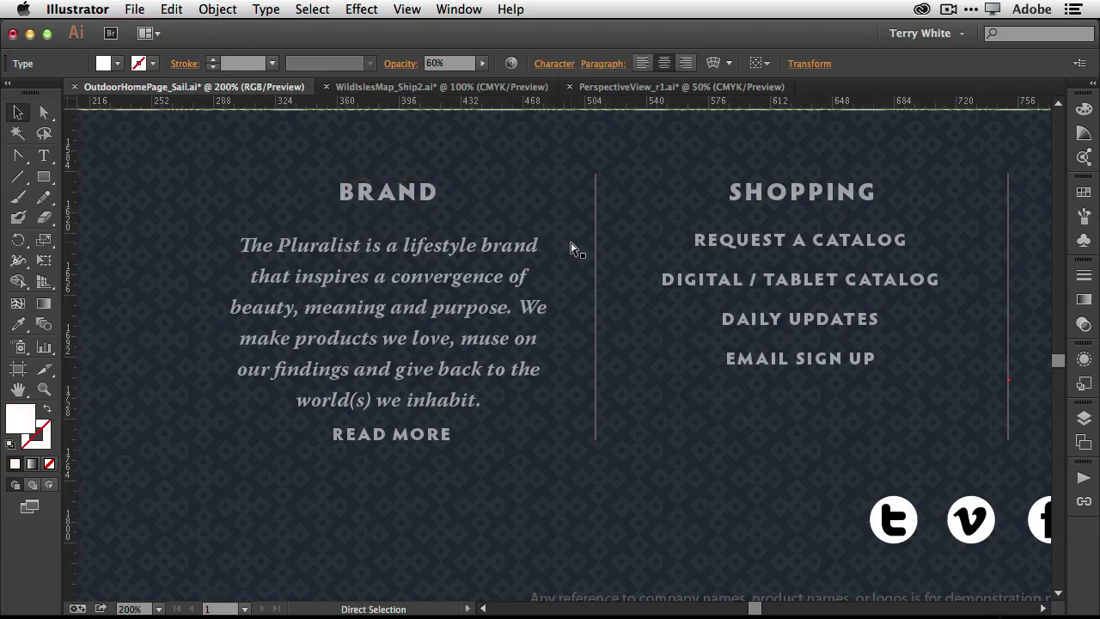
pyautogui.press('super+0')
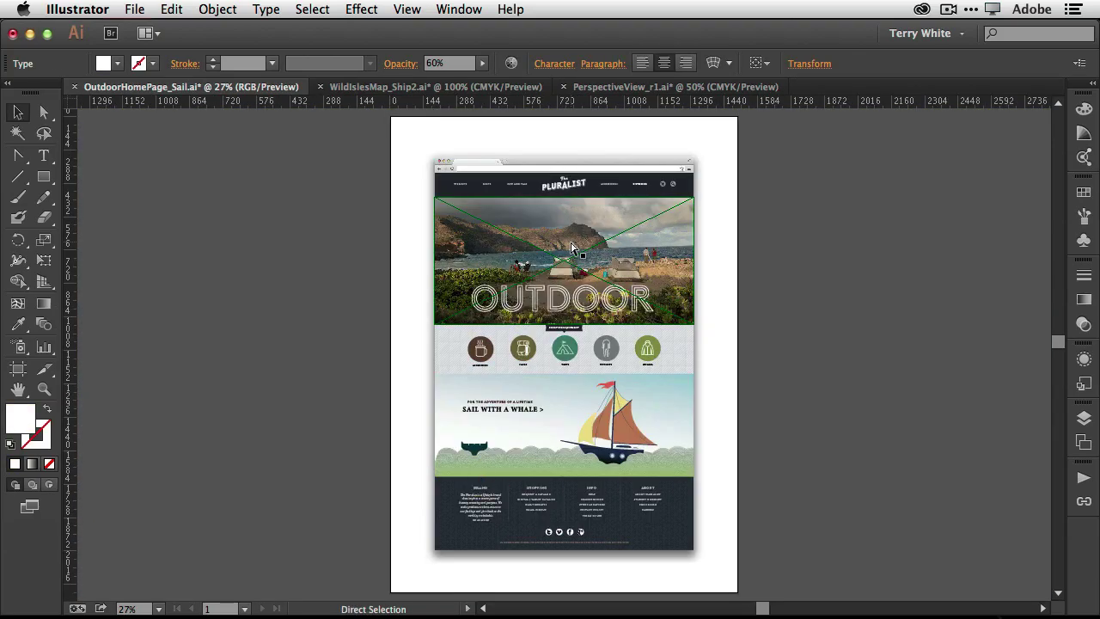
pyautogui.press('super+equal')
pyautogui.press('super+z')
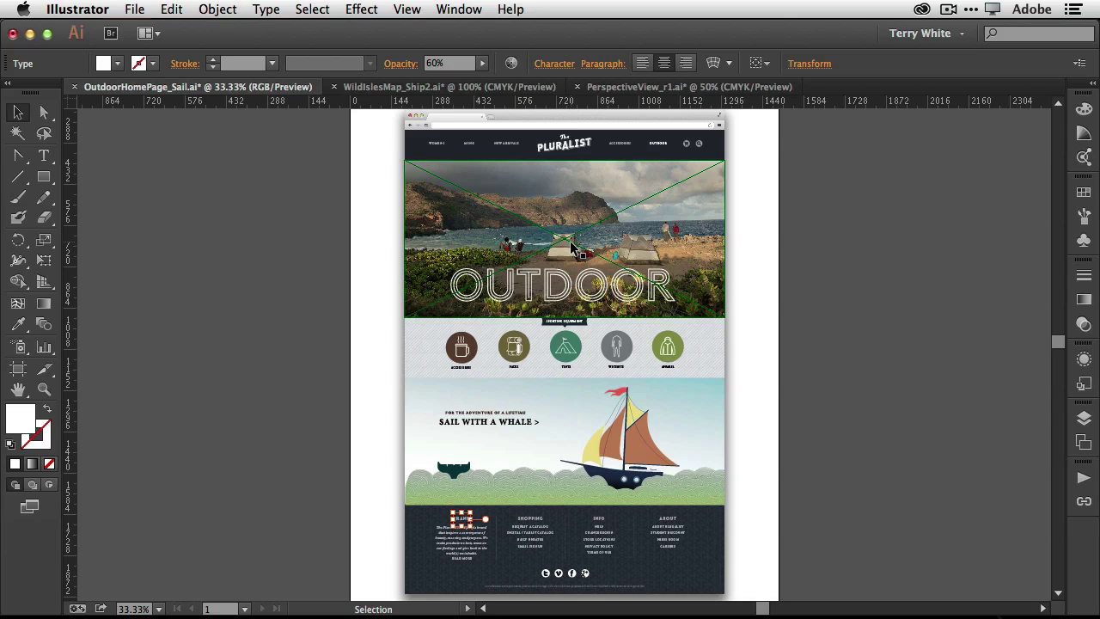
pyautogui.click(134, 8)
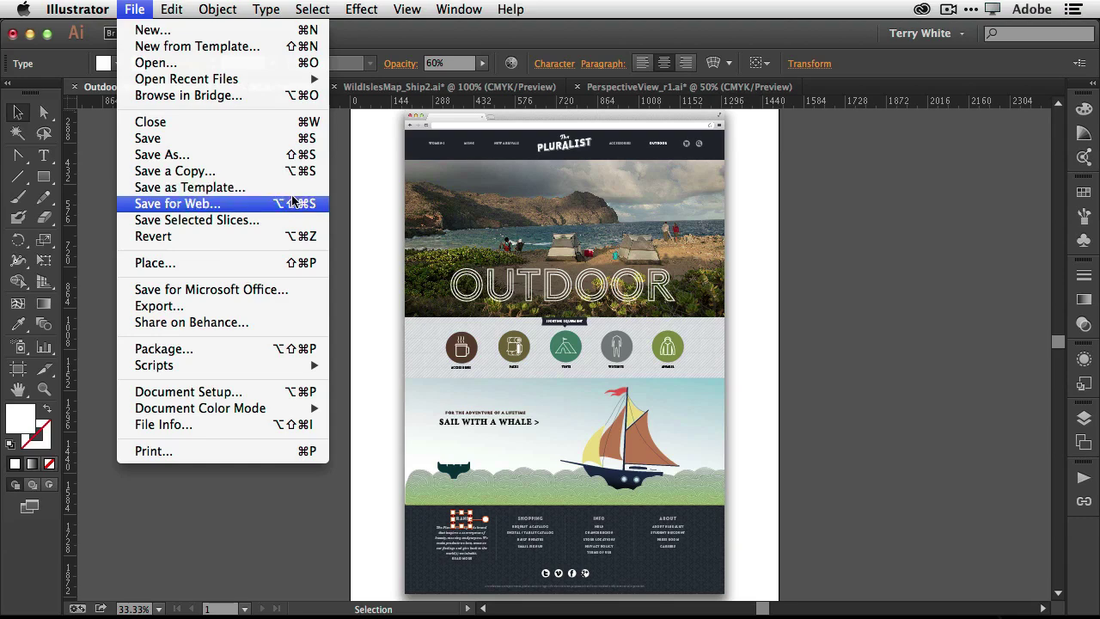
pyautogui.click(245, 157)
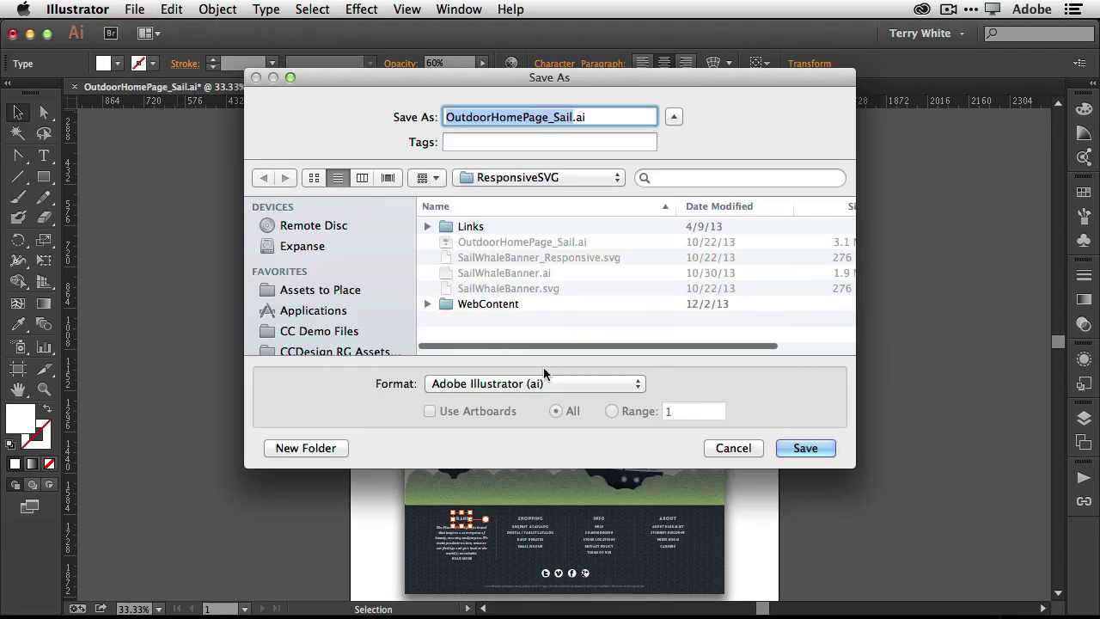
pyautogui.click(540, 382)
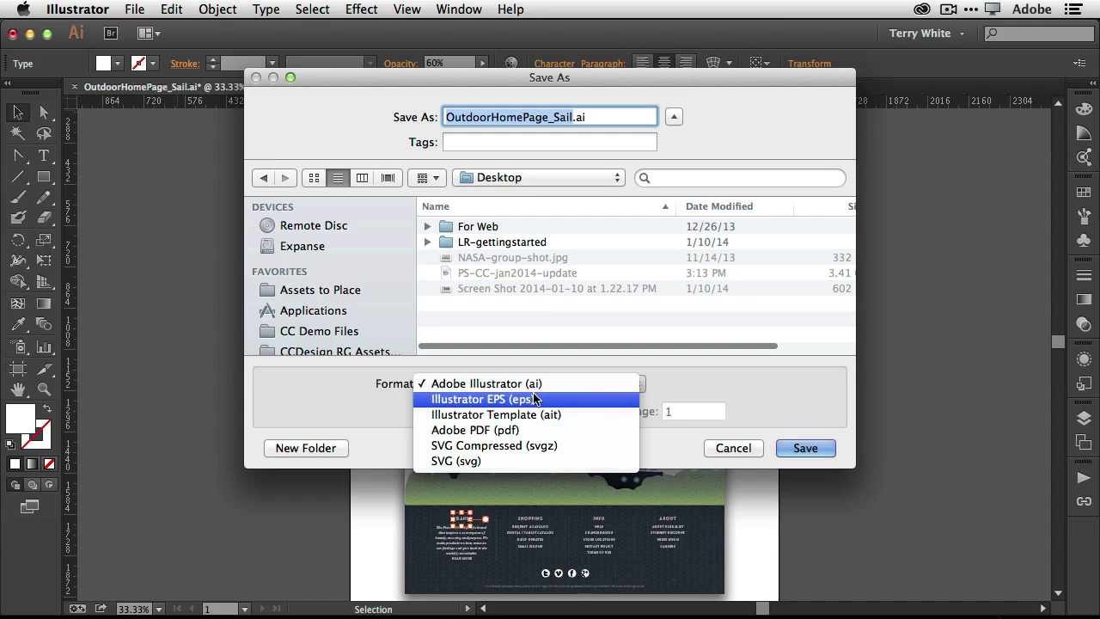
pyautogui.click(531, 464)
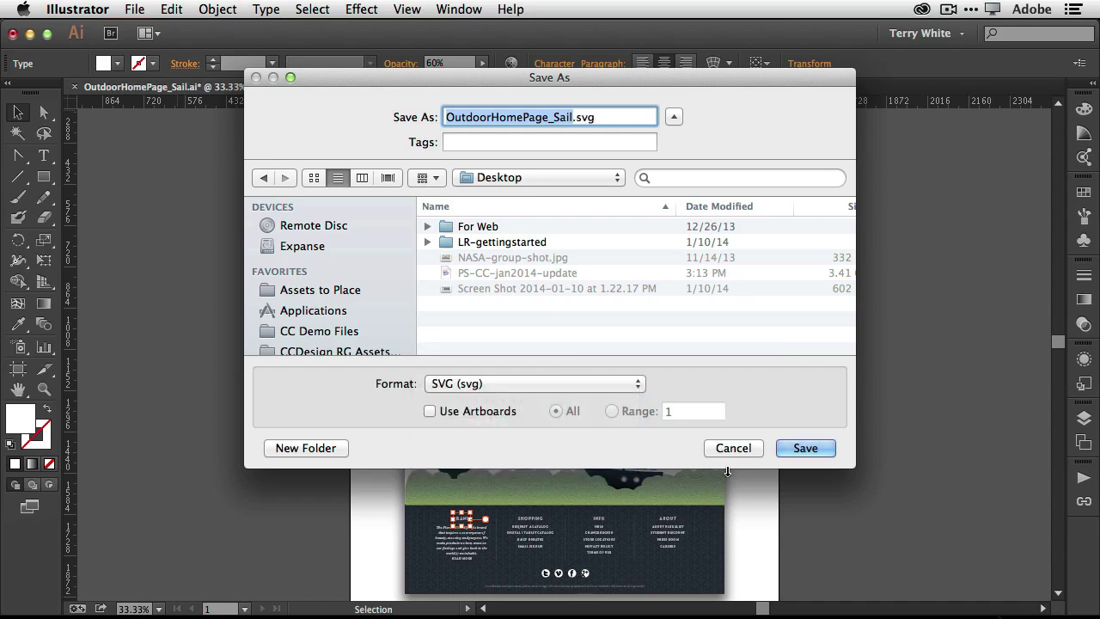
pyautogui.click(798, 450)
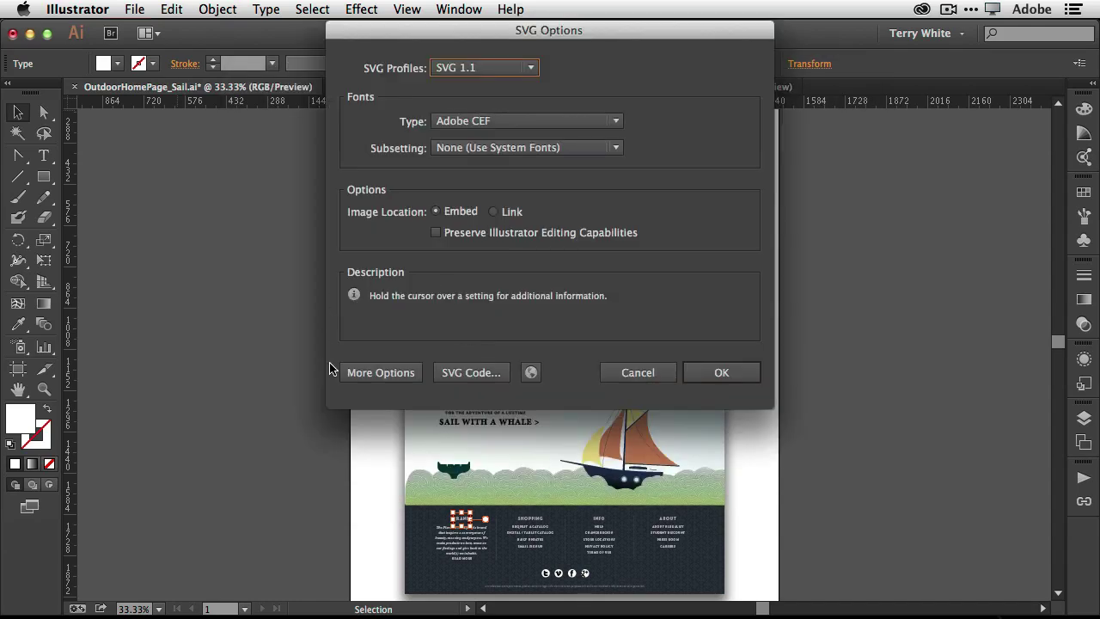
pyautogui.click(395, 373)
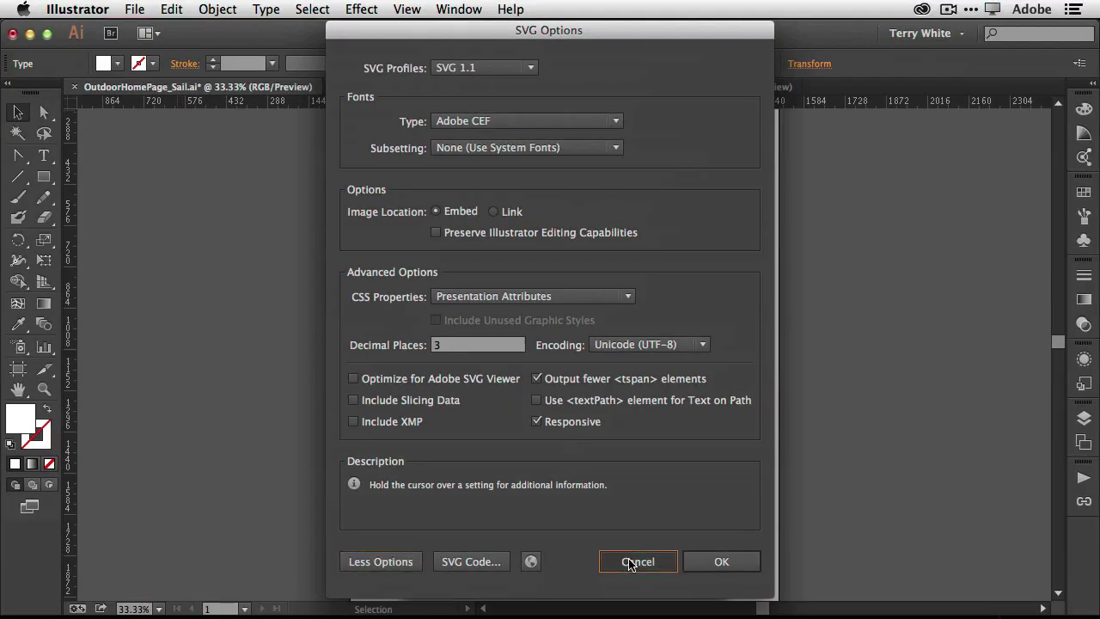
pyautogui.click(637, 561)
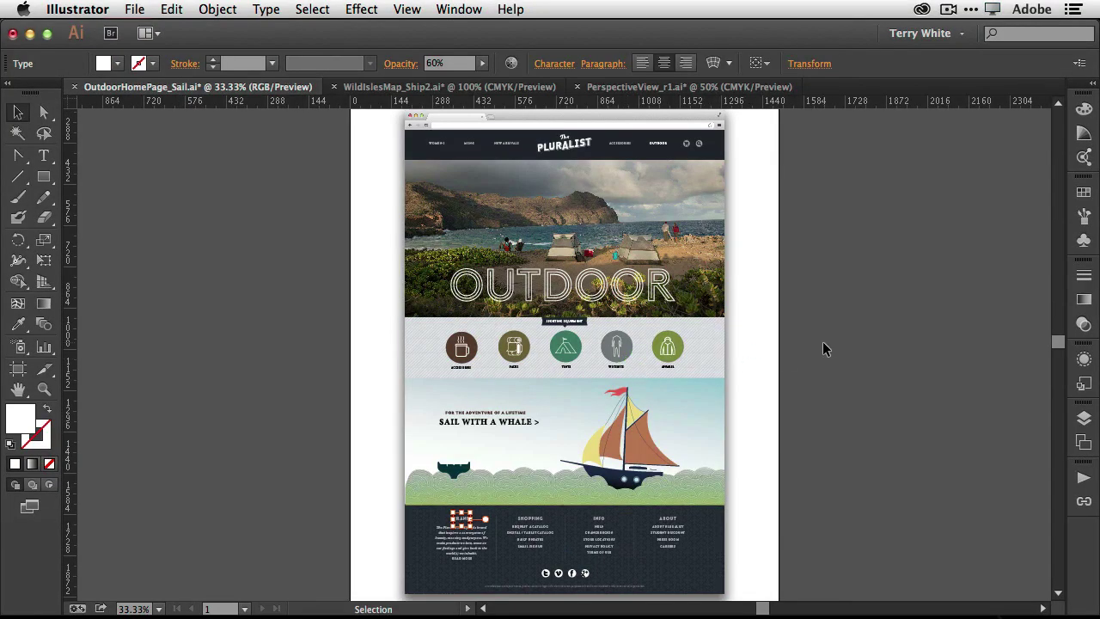